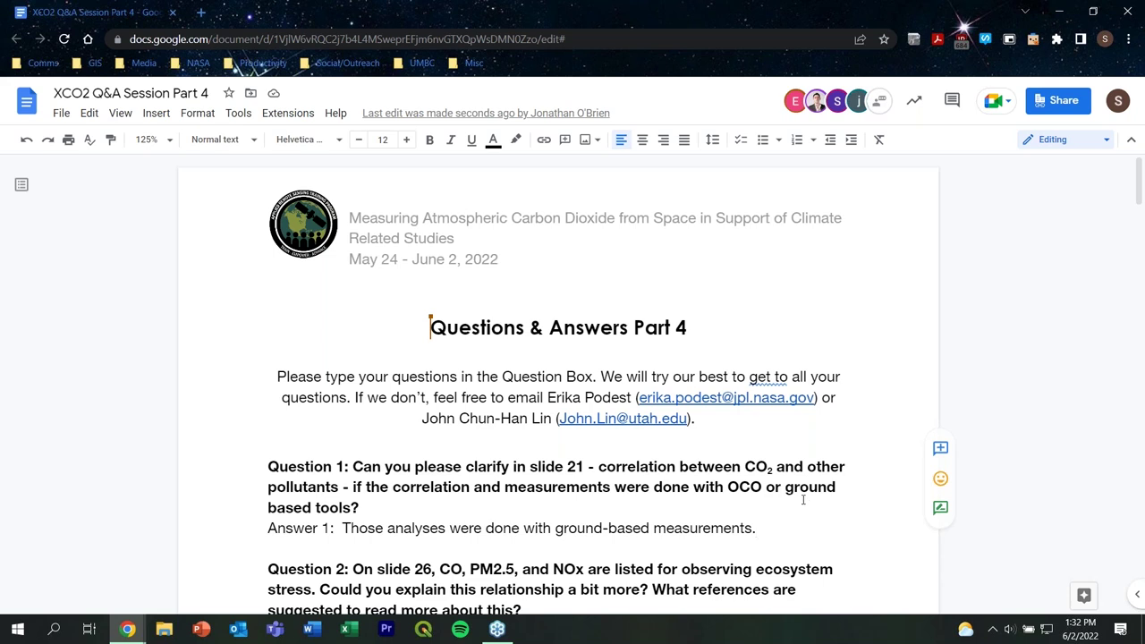
scroll(804, 501, "down", 1)
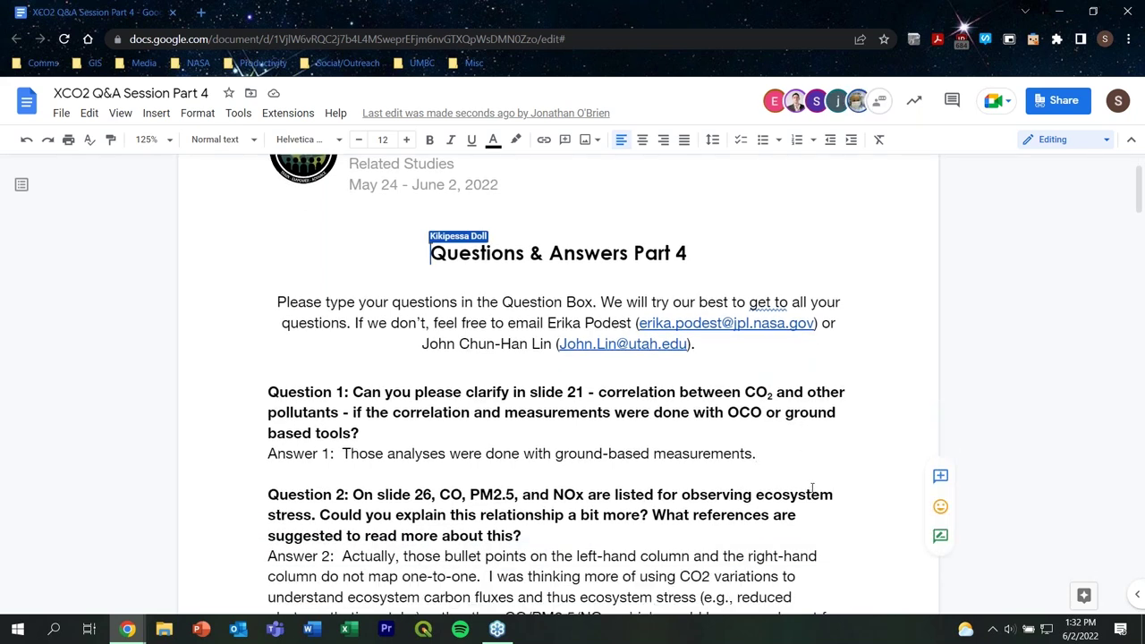
left_click(808, 453)
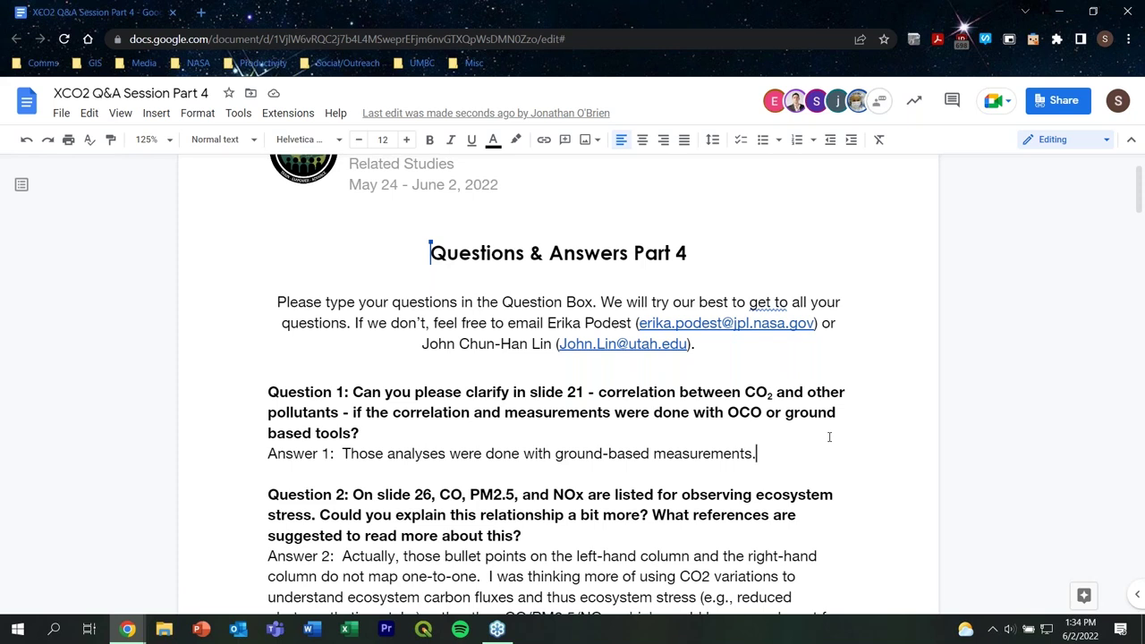
Type 'There is more contrasts with ground based measurements.' after Answer 1, fixing the typos
type("There ")
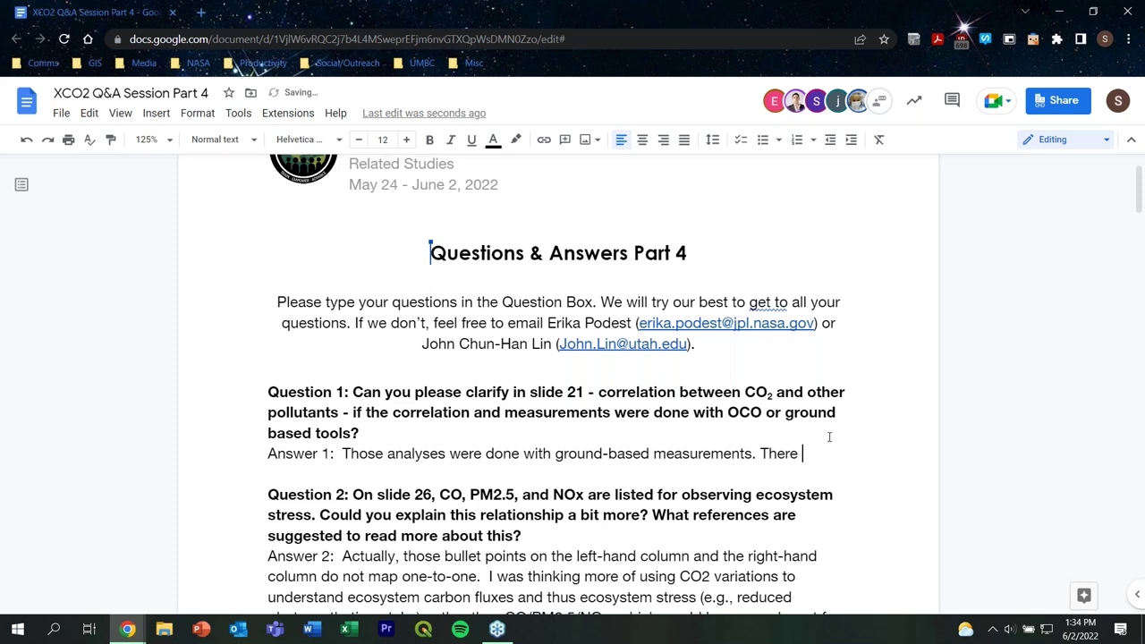
type("is more contrasts with ground based me")
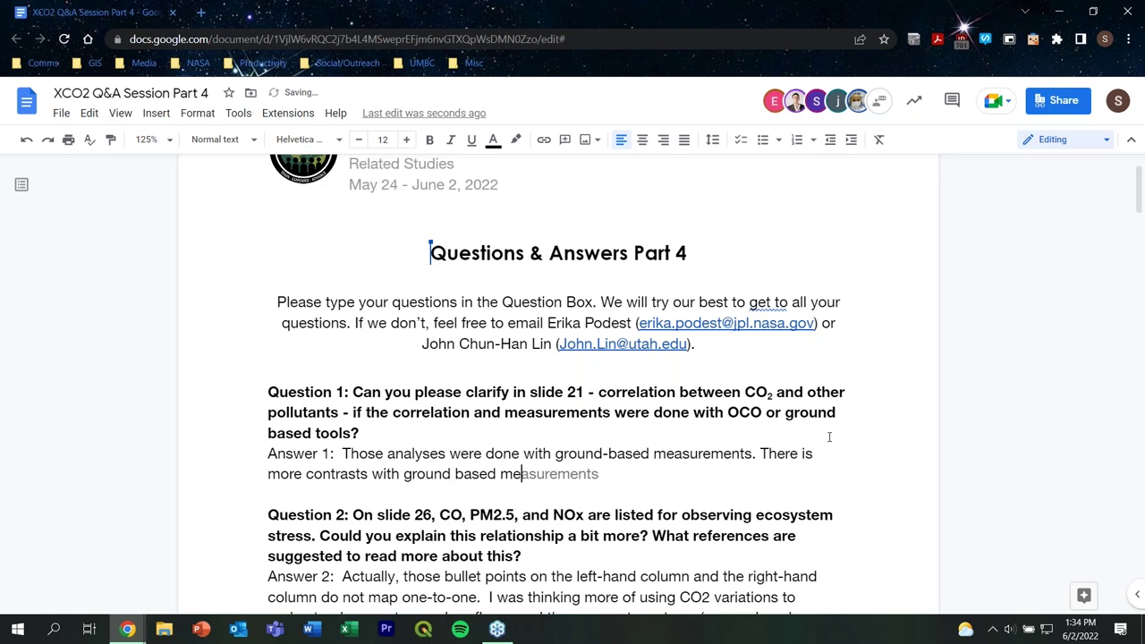
type("asurements.")
Accept the grammar suggestion changing 'There is' to 'There are'
scroll(827, 438, "down", 3)
left_click(805, 304)
left_click(828, 277)
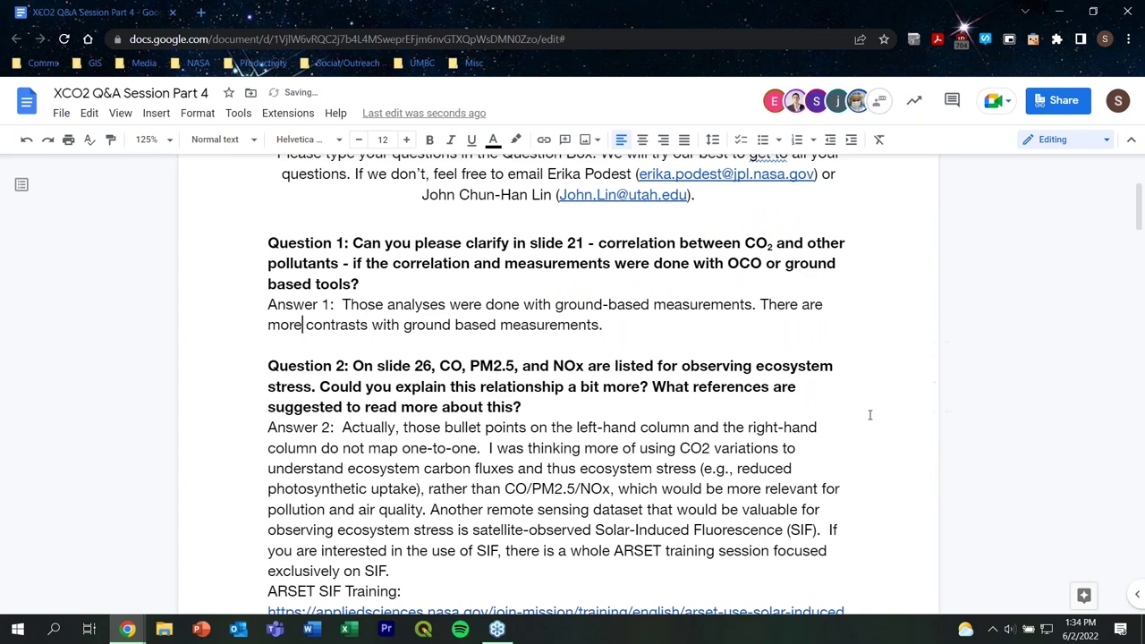
scroll(869, 412, "down", 1)
scroll(863, 375, "down", 2)
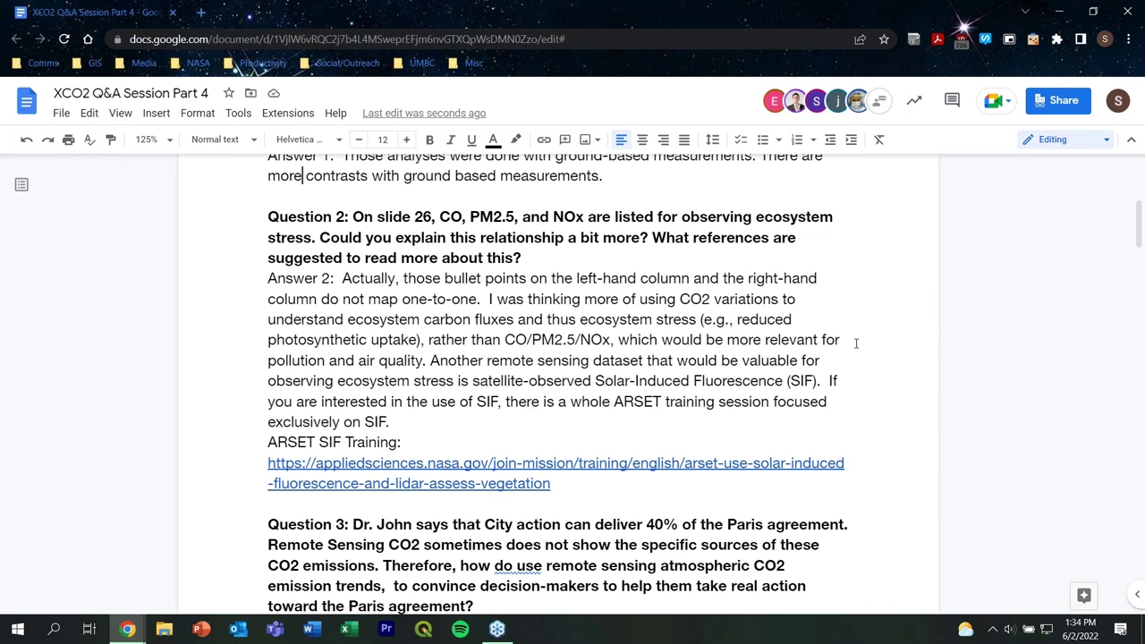
Delete the double space before 'If' following '(SIF).' in Answer 2
left_click(823, 379)
key("BackSpace")
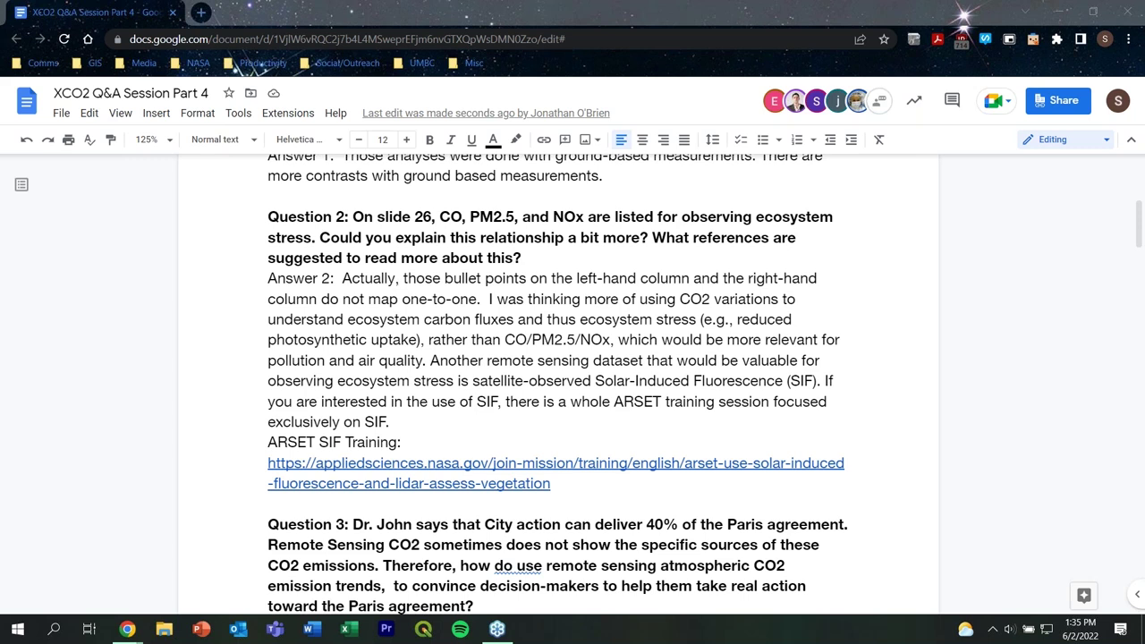
left_click(683, 402)
scroll(682, 399, "down", 3)
scroll(682, 399, "down", 2)
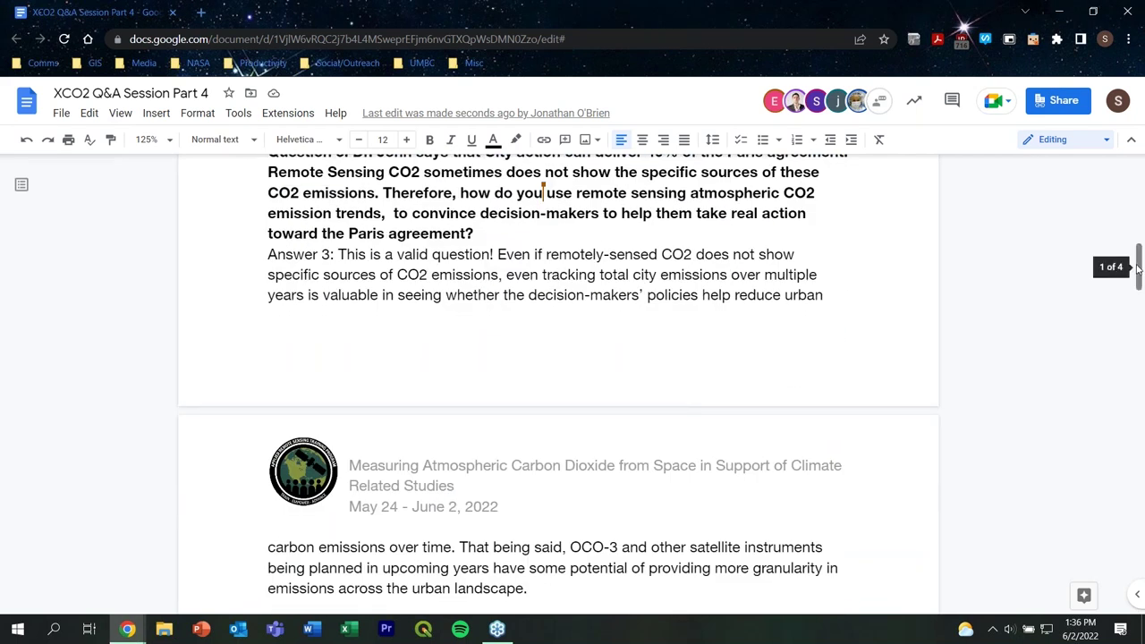
scroll(1135, 265, "up", 1)
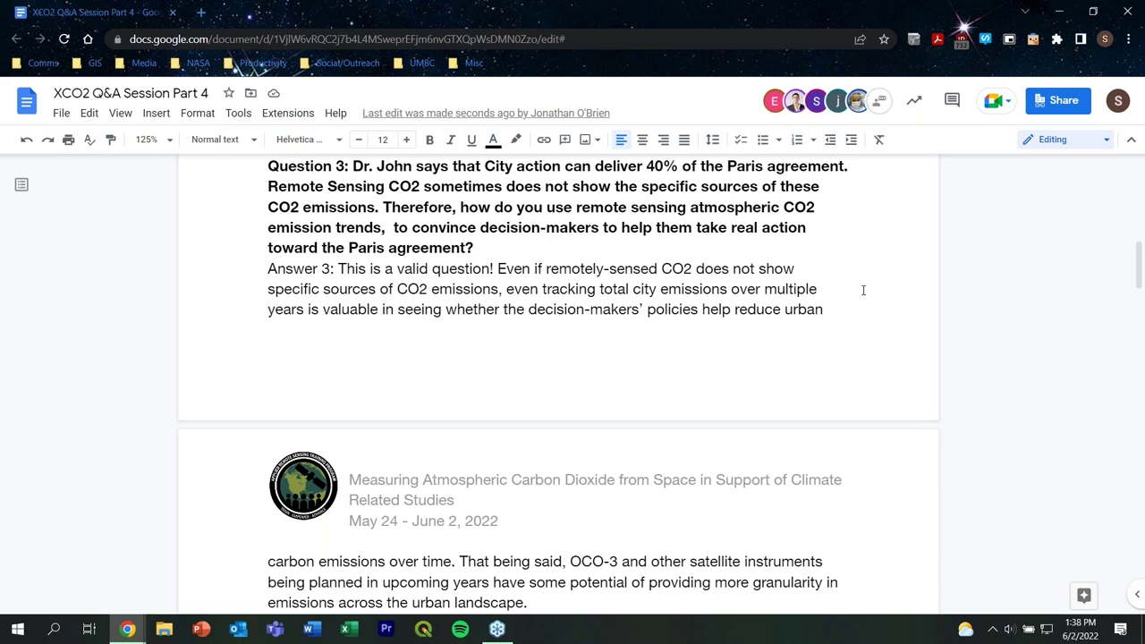
Write Answer 4 on emission inventory measurements, per-city numbers and ratios, and the presentation's reference section
scroll(863, 293, "down", 4)
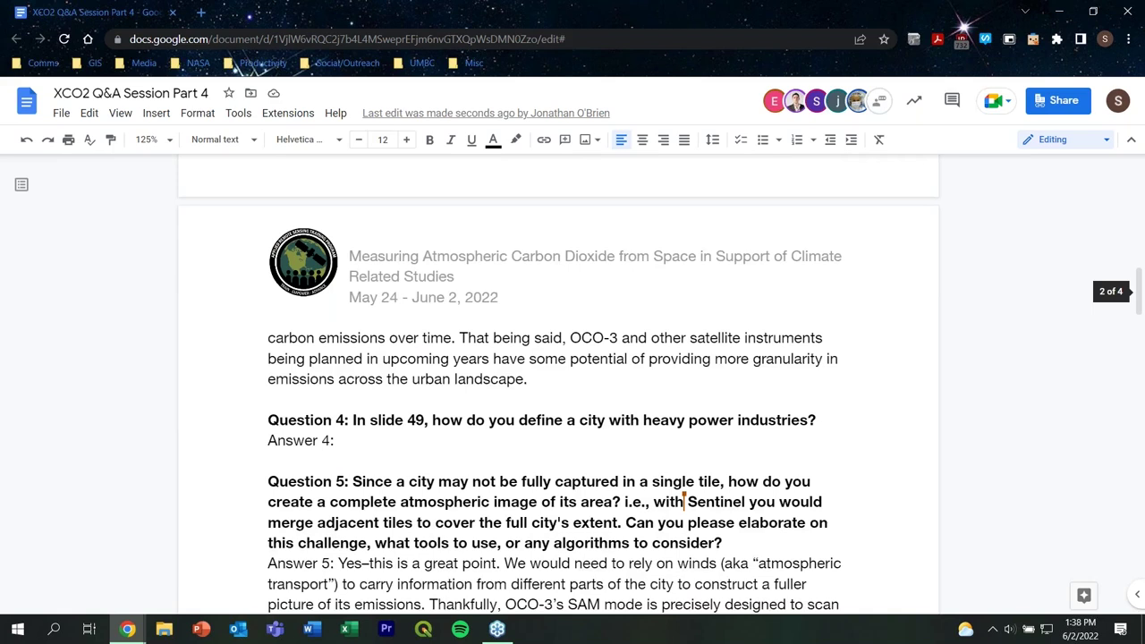
left_click(398, 292)
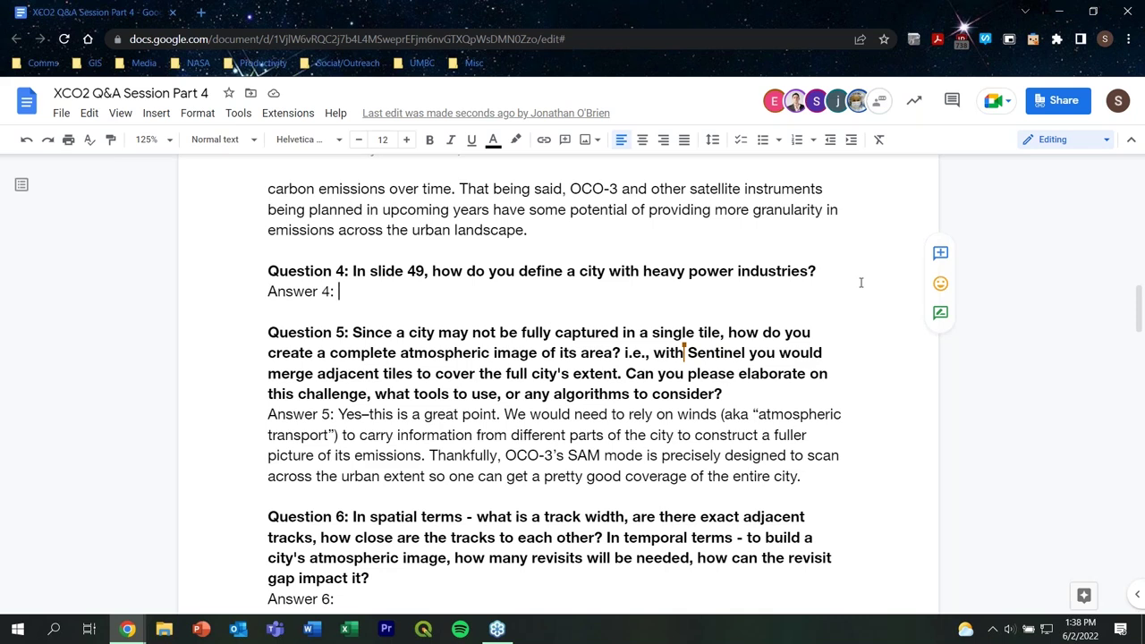
type("We looked at emission inve")
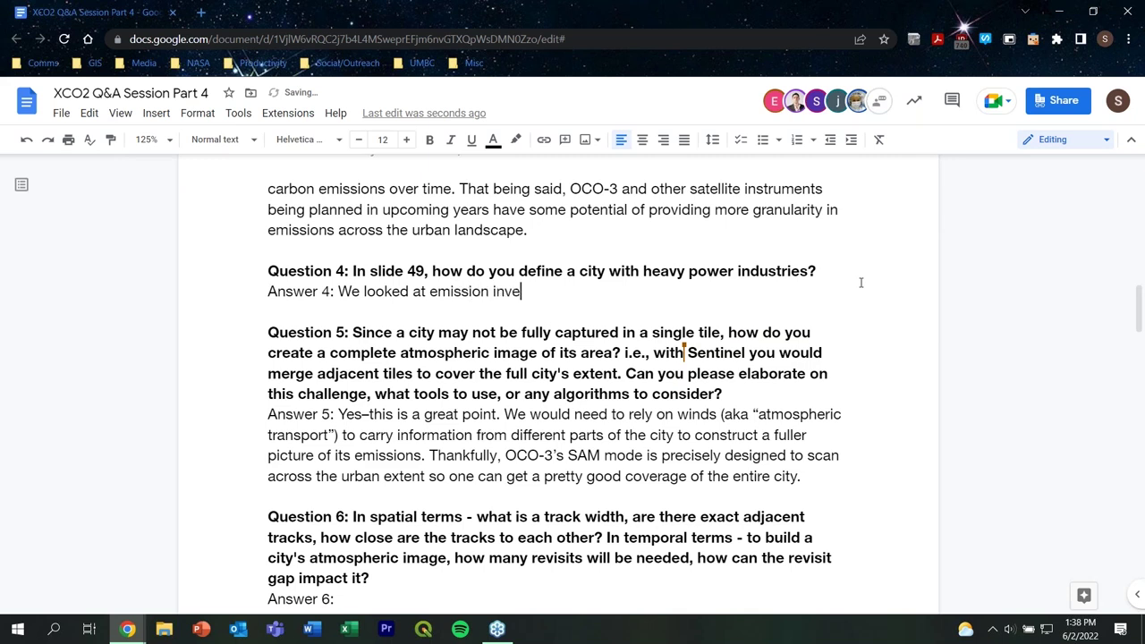
type("ntory measurements. There")
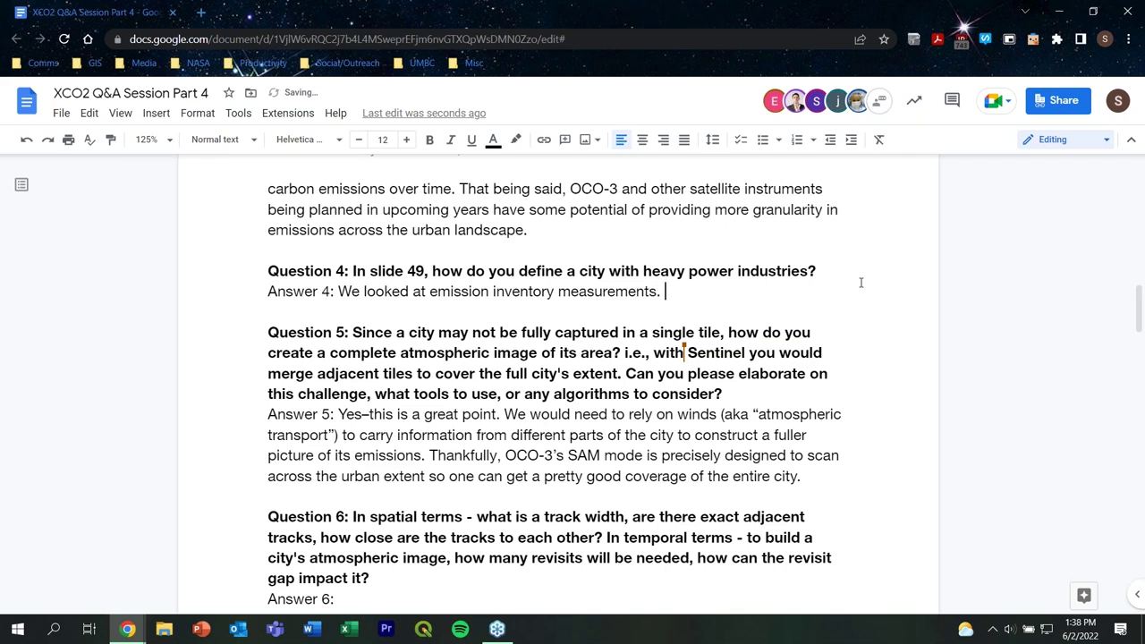
key("BackSpace")
type("e are detail")
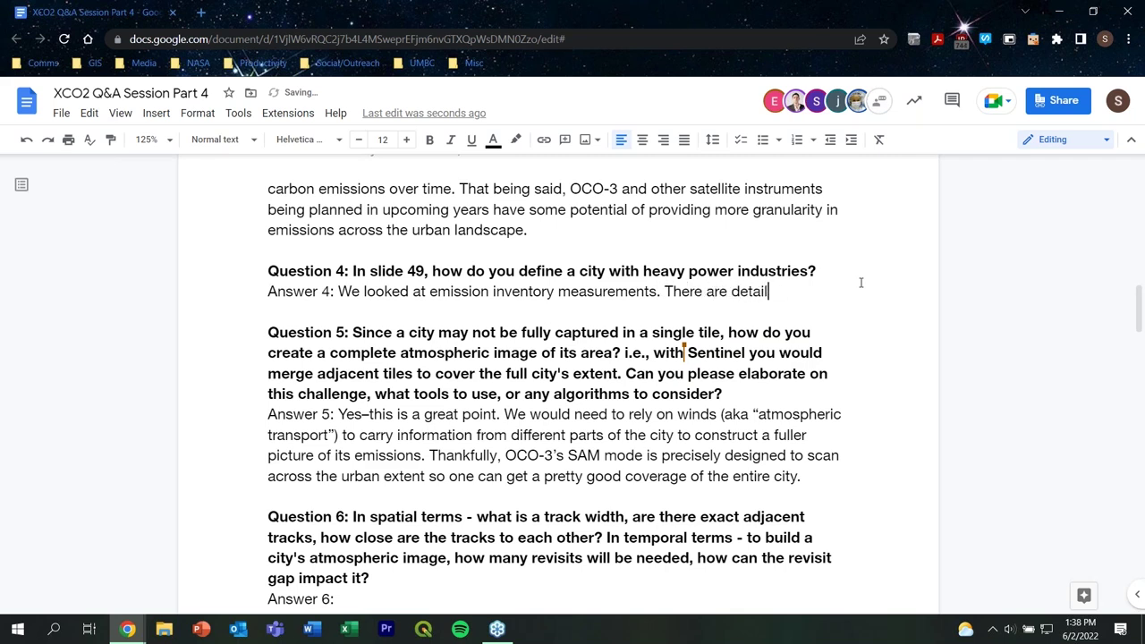
type("ed numbers for ")
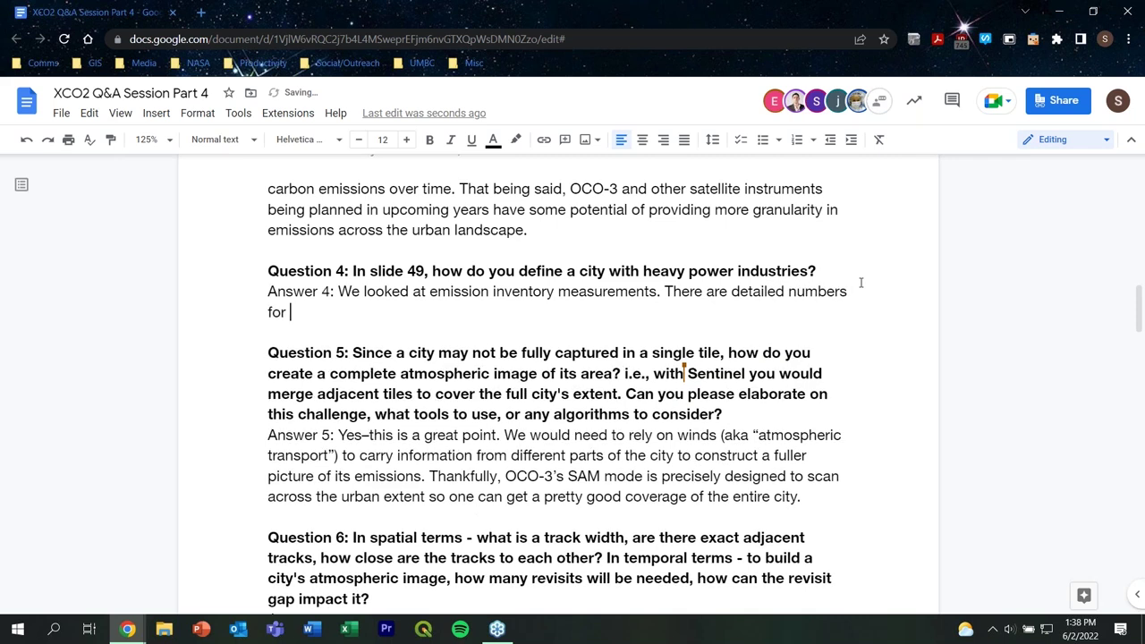
type("each cities and ")
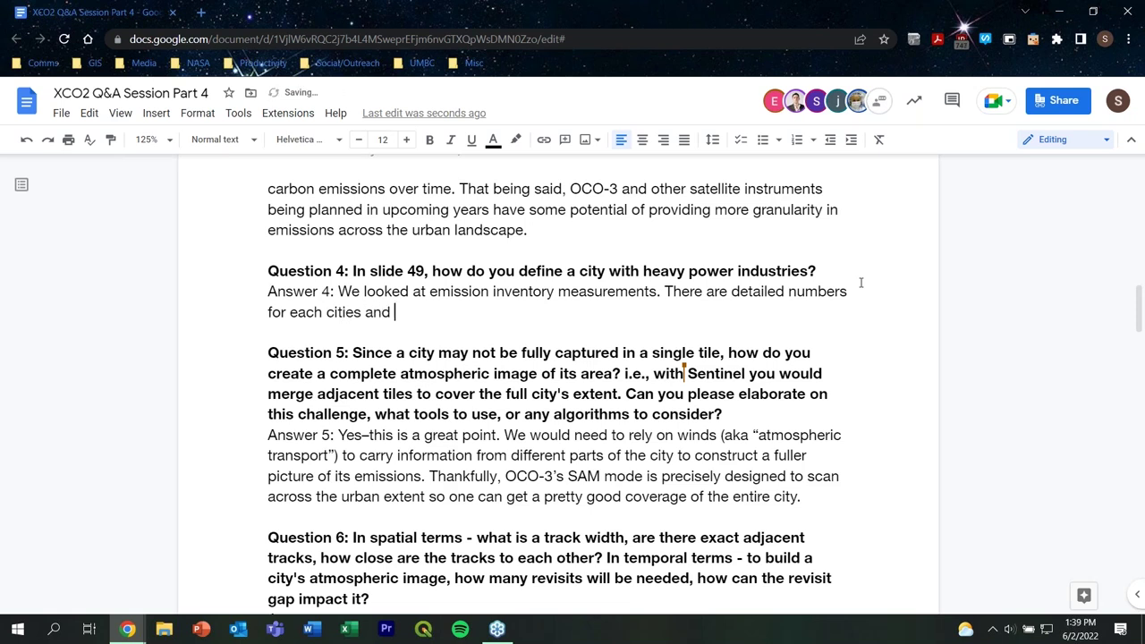
type("looked at ratios ")
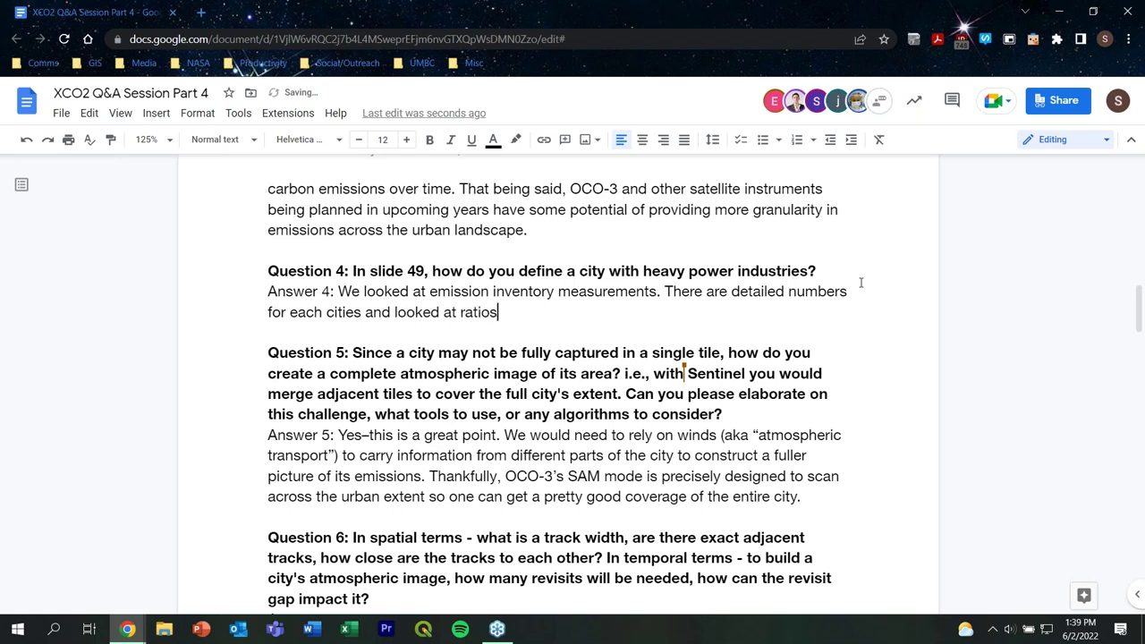
type("to determine")
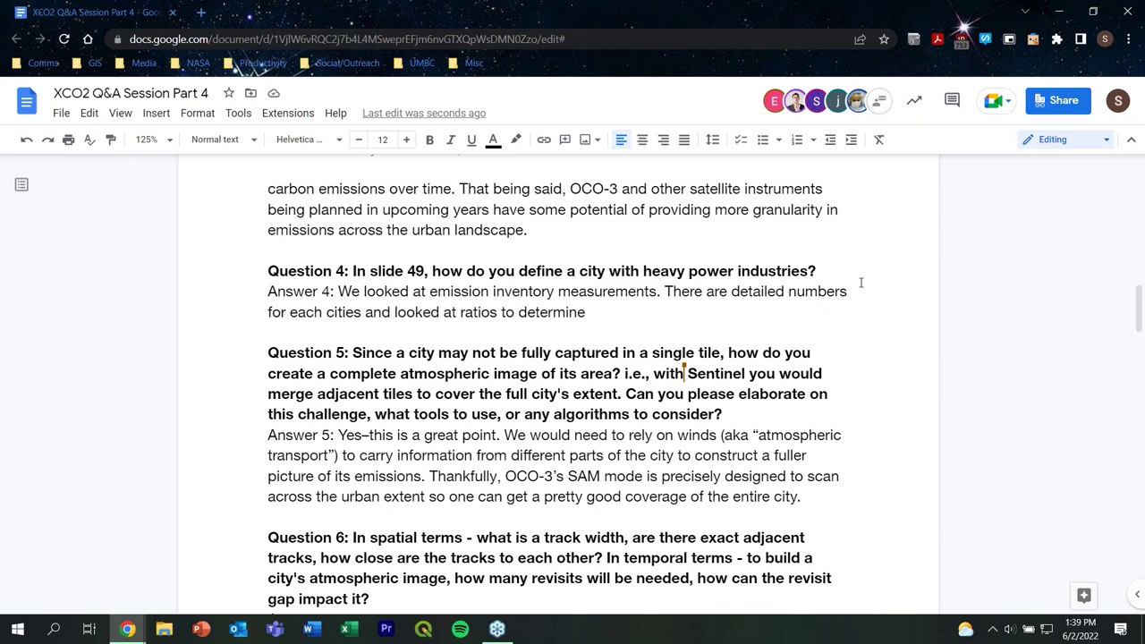
type("t")
type(". F")
key("BackSpace")
type("Refer")
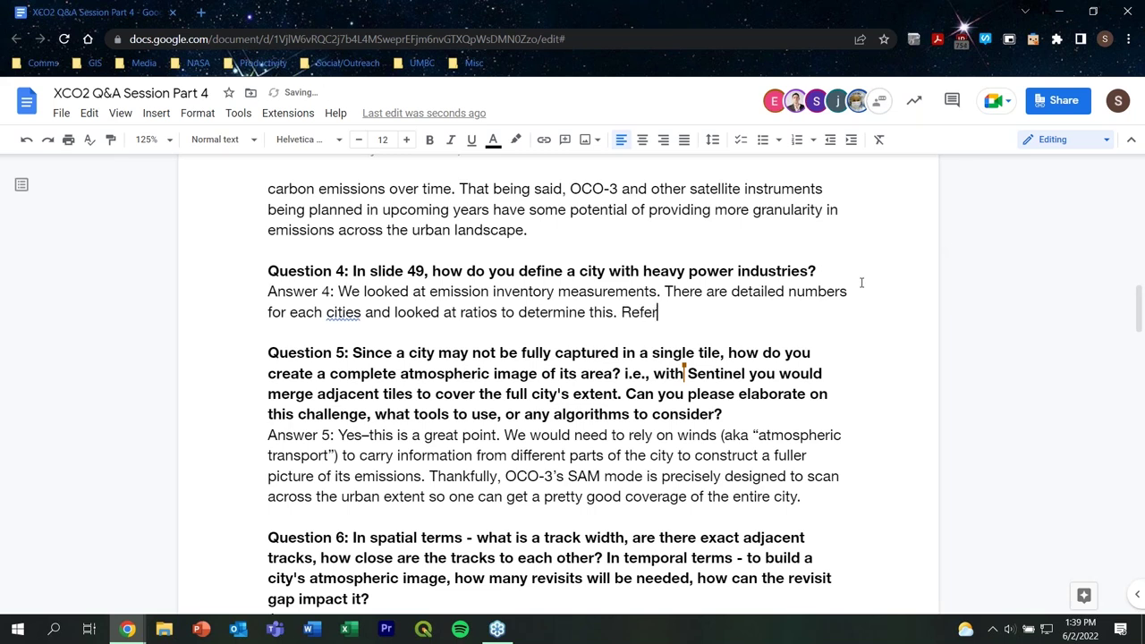
type(" to the reference section")
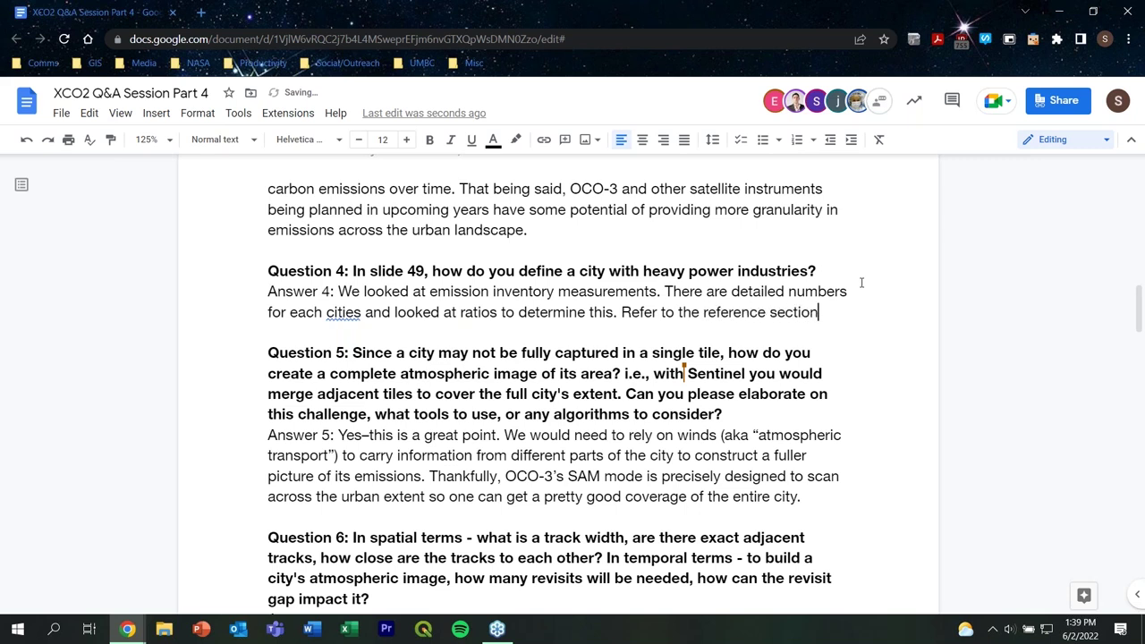
type(" of the presentation.")
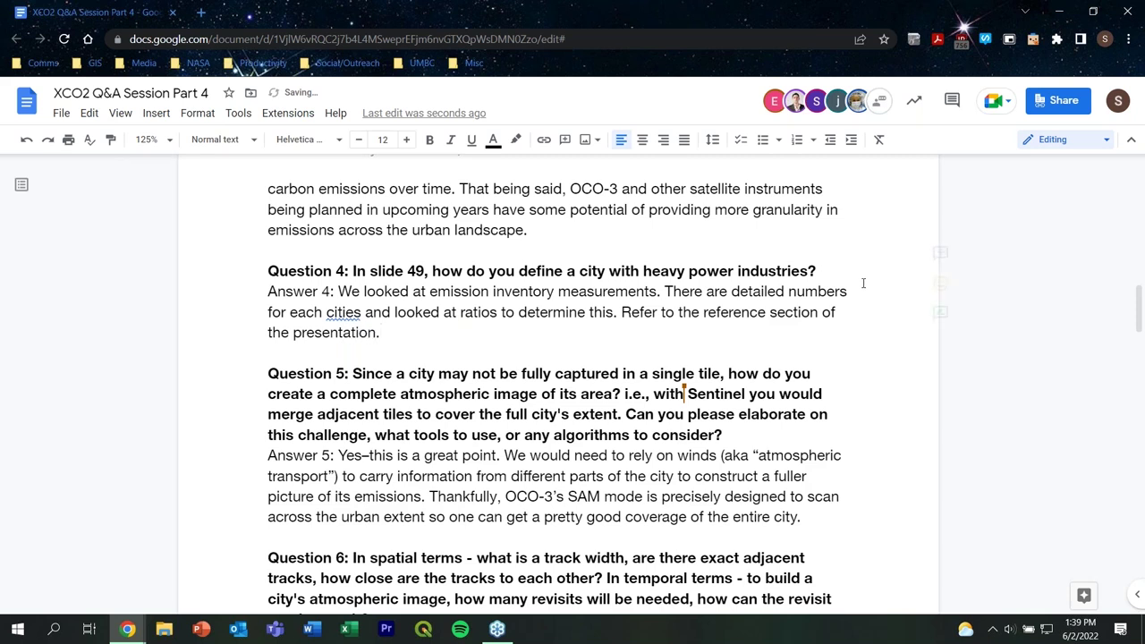
Scroll down until Question 6 and its empty Answer 6 line are visible
scroll(864, 286, "down", 3)
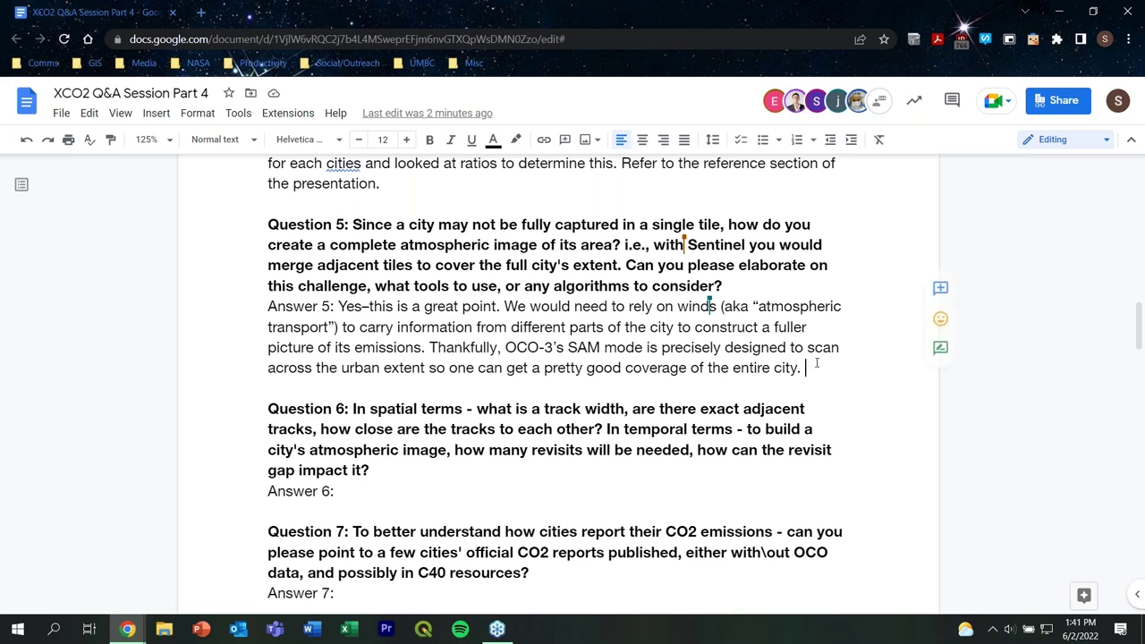
scroll(817, 362, "down", 1)
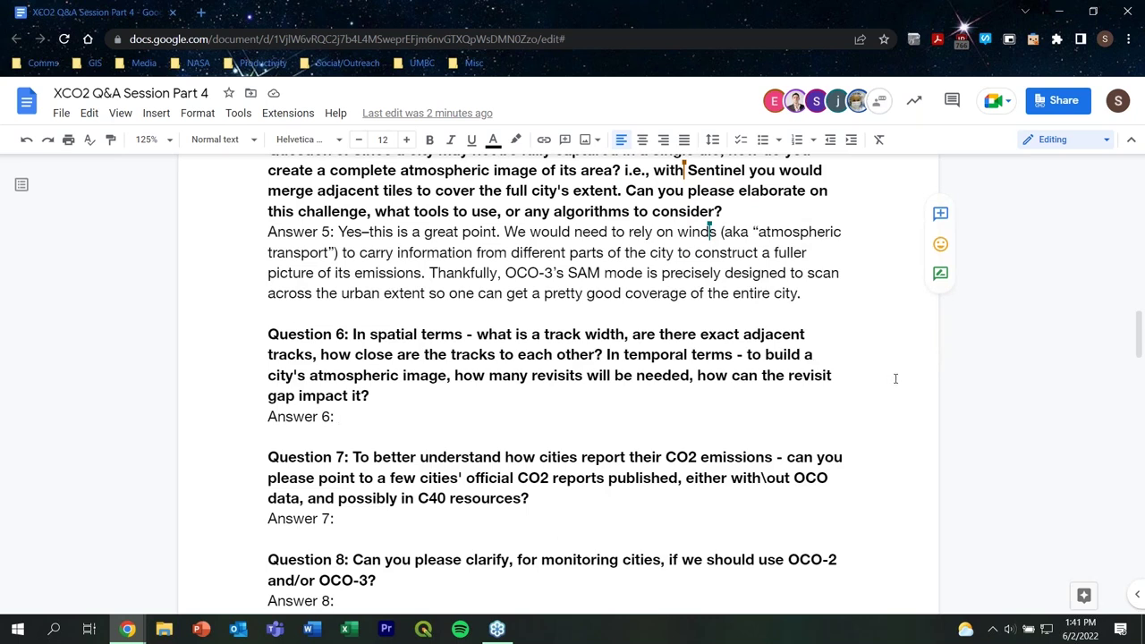
scroll(895, 378, "down", 1)
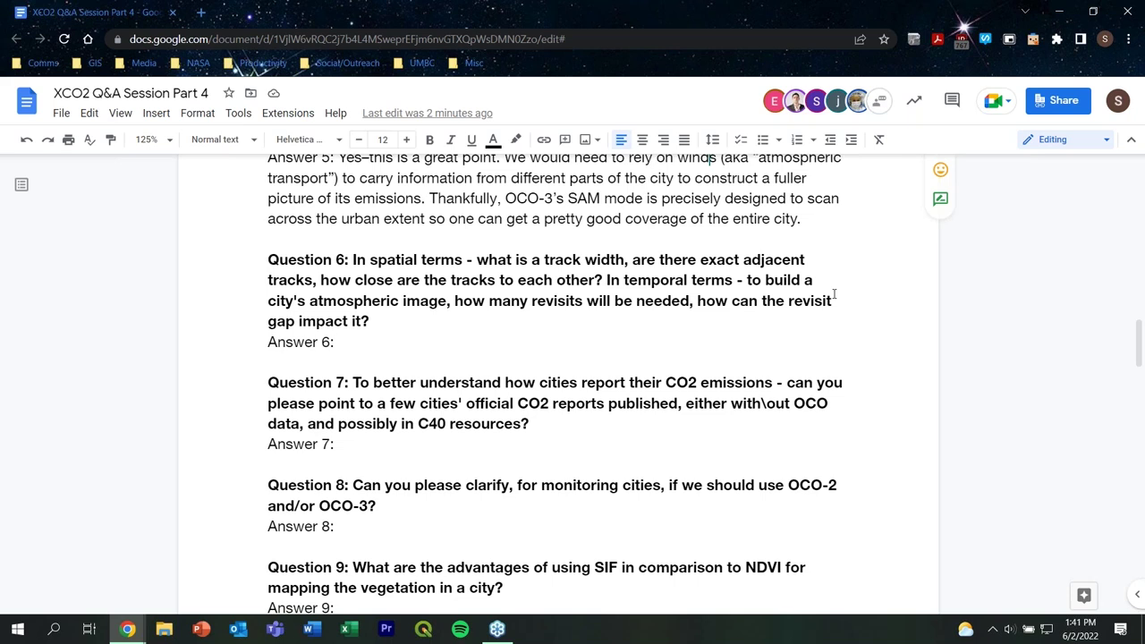
Type OCO-2's 20km single-track width and several-week revisit time into Answer 6
type("Tra")
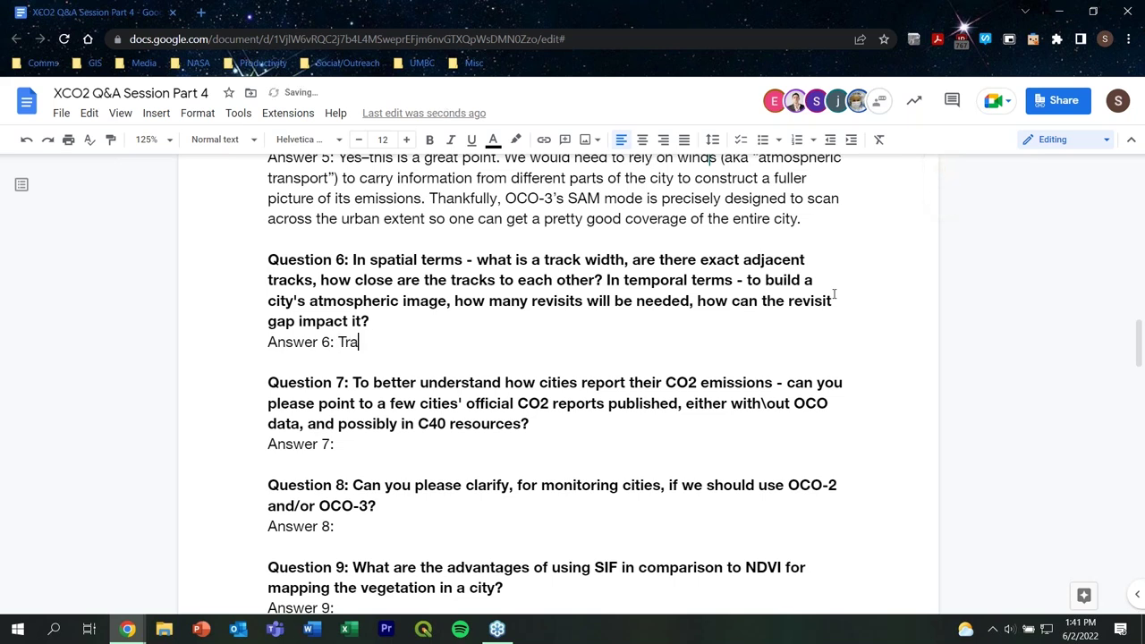
type("ck swidth for OCO2 is 20km")
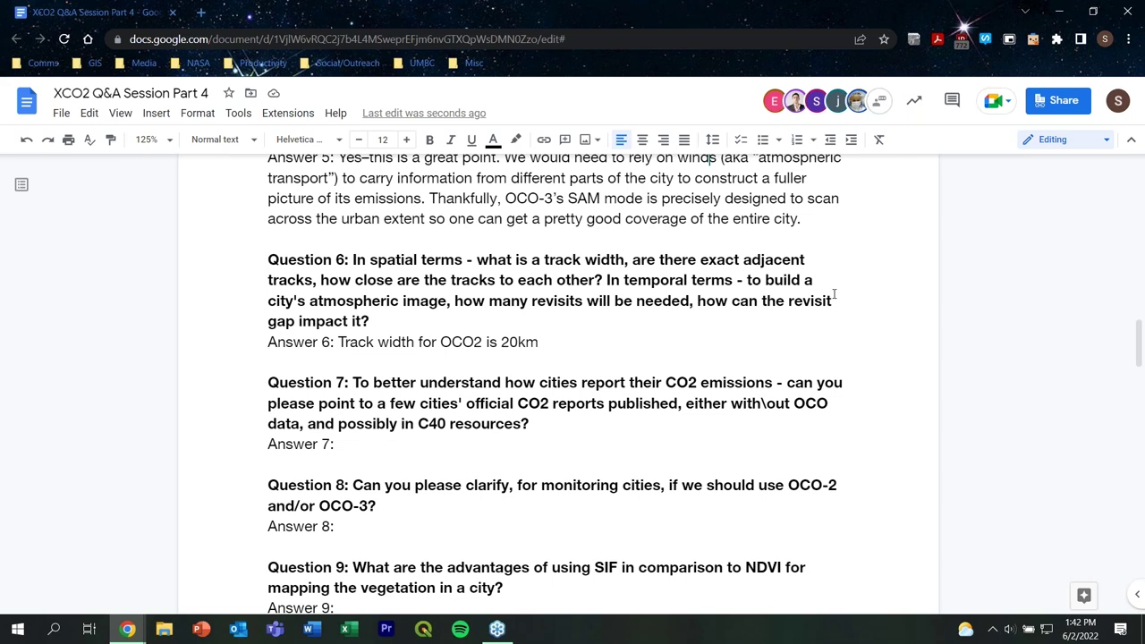
type("and the re")
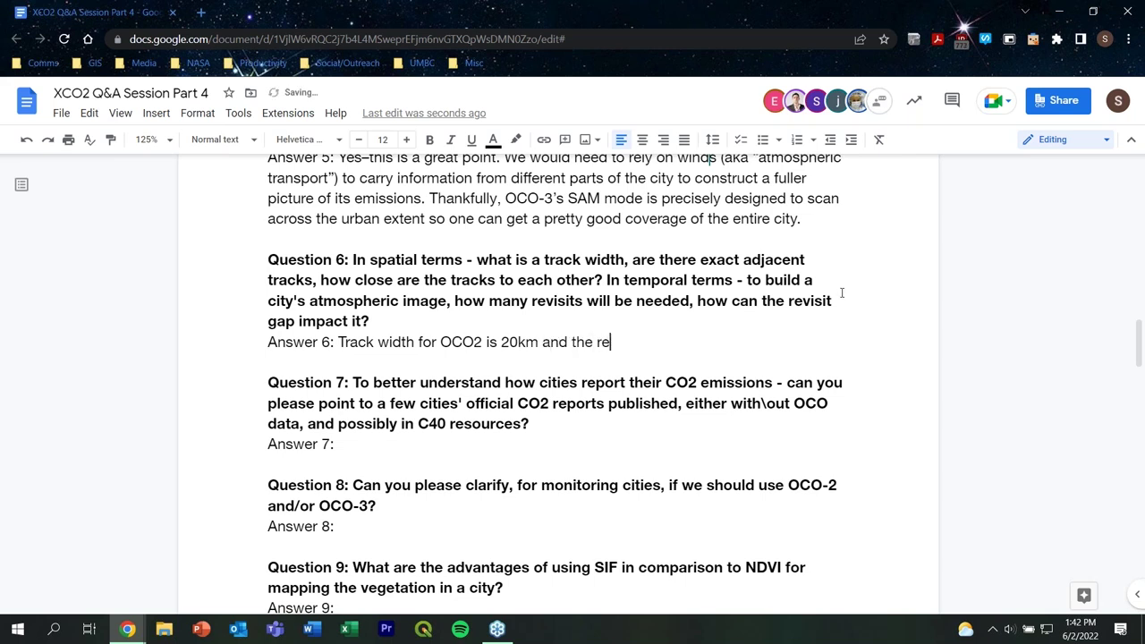
type("visit time is several weeks")
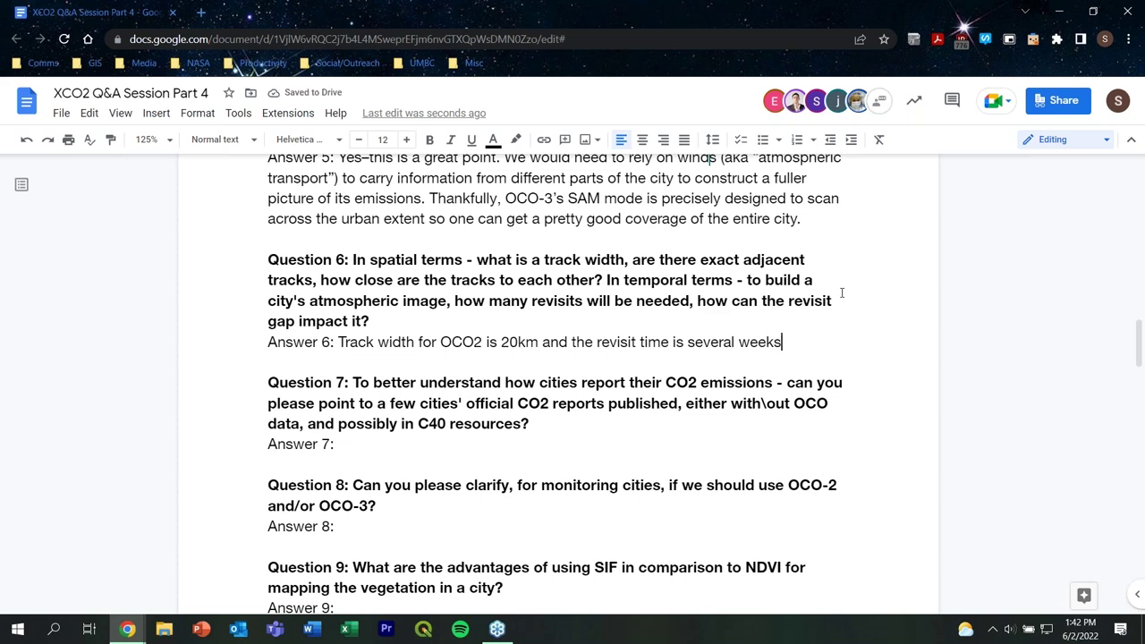
left_click(542, 349)
type("on a single track")
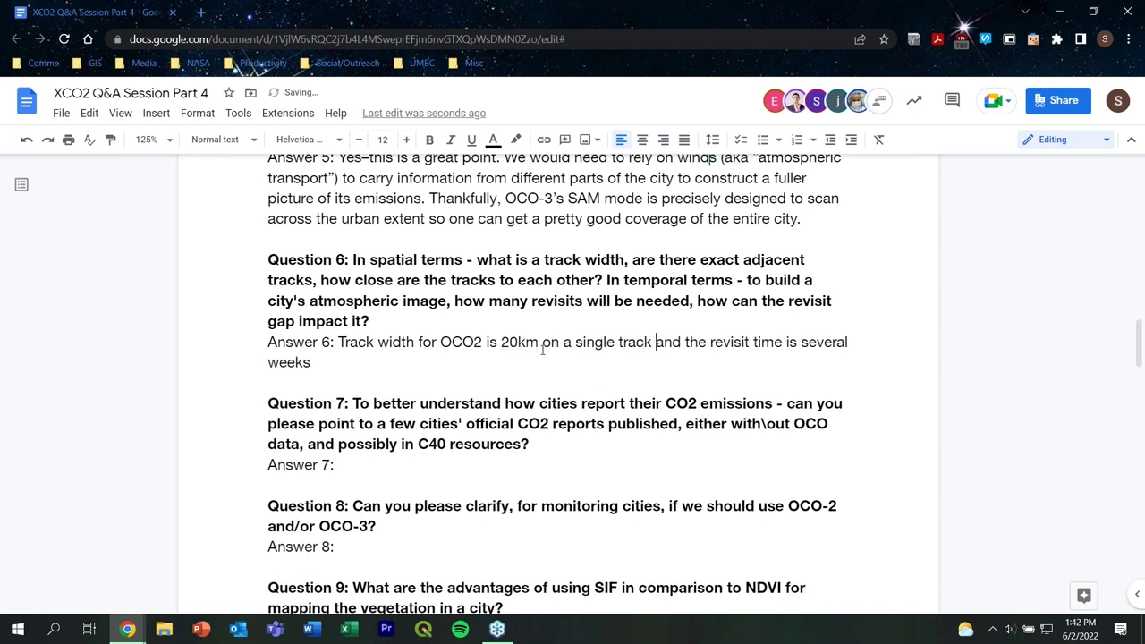
type(" .")
Add that the temporal gap causes inconsistencies and five revisits are optimal for robust numbers
type("Becasue ")
type("of the g")
type("ap in")
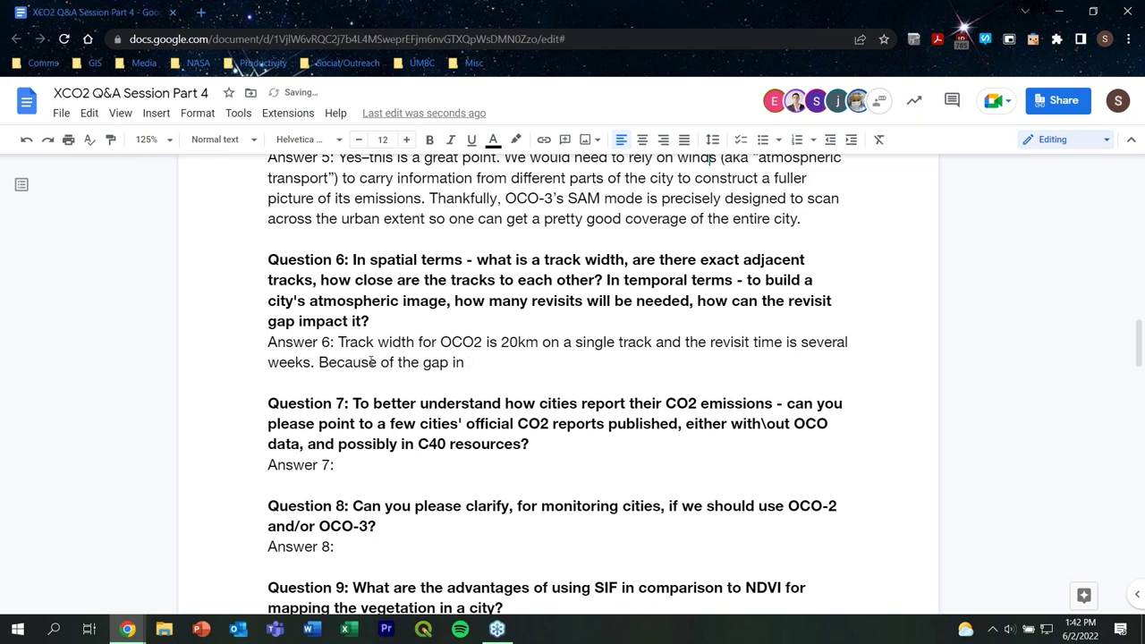
type("poral resolution, there may be some inconsistencies ")
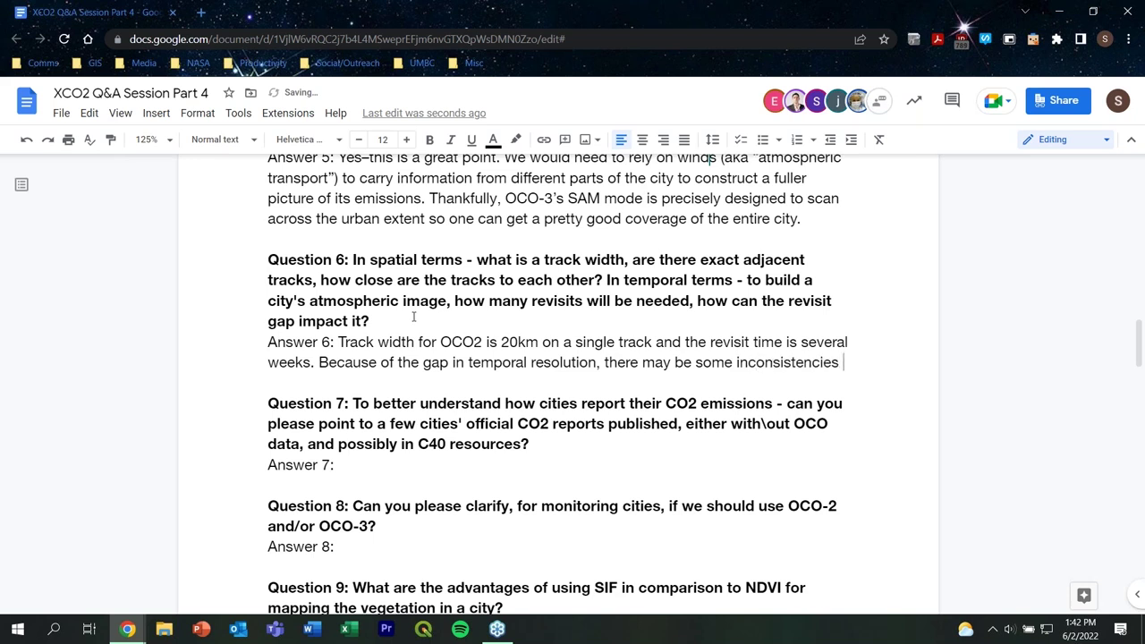
type(".")
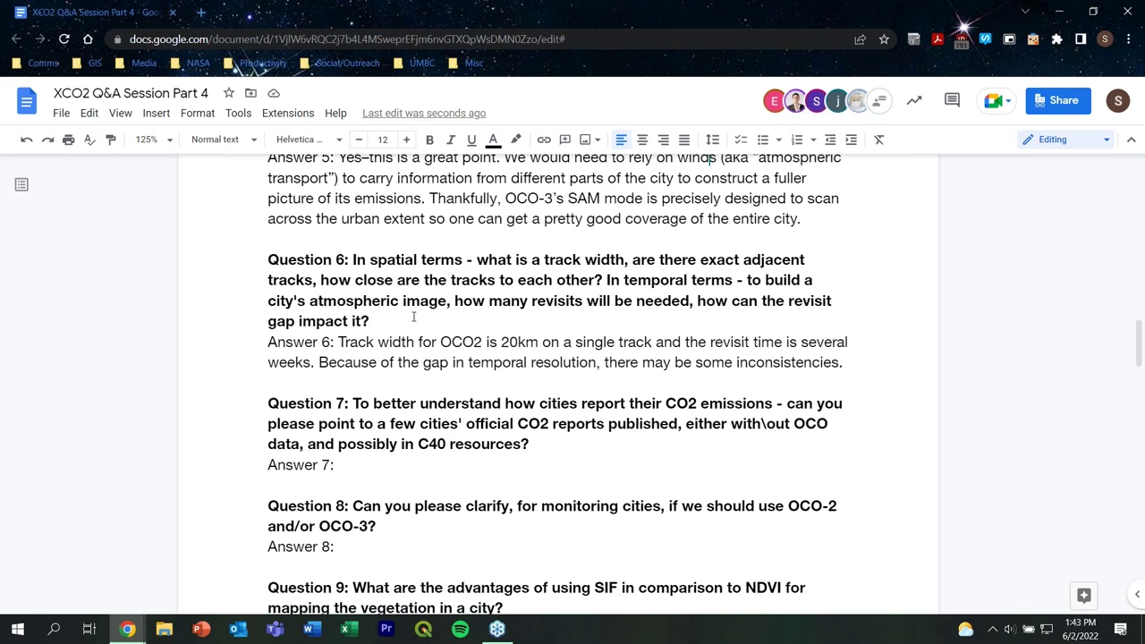
type("To red")
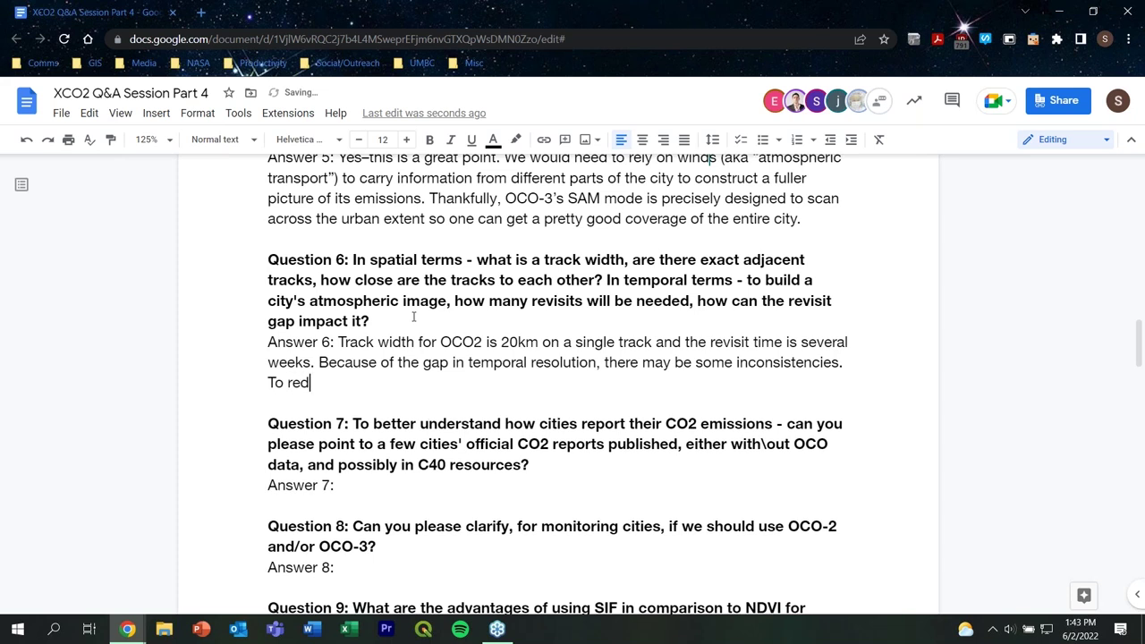
type("uce noise and pro")
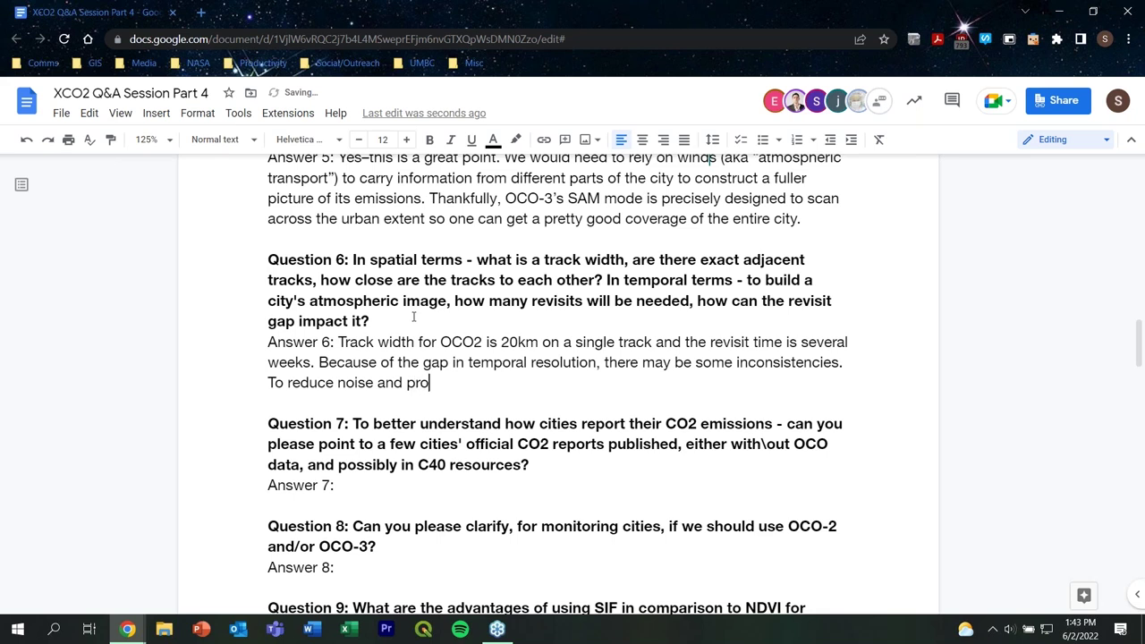
type("duce a more robust num")
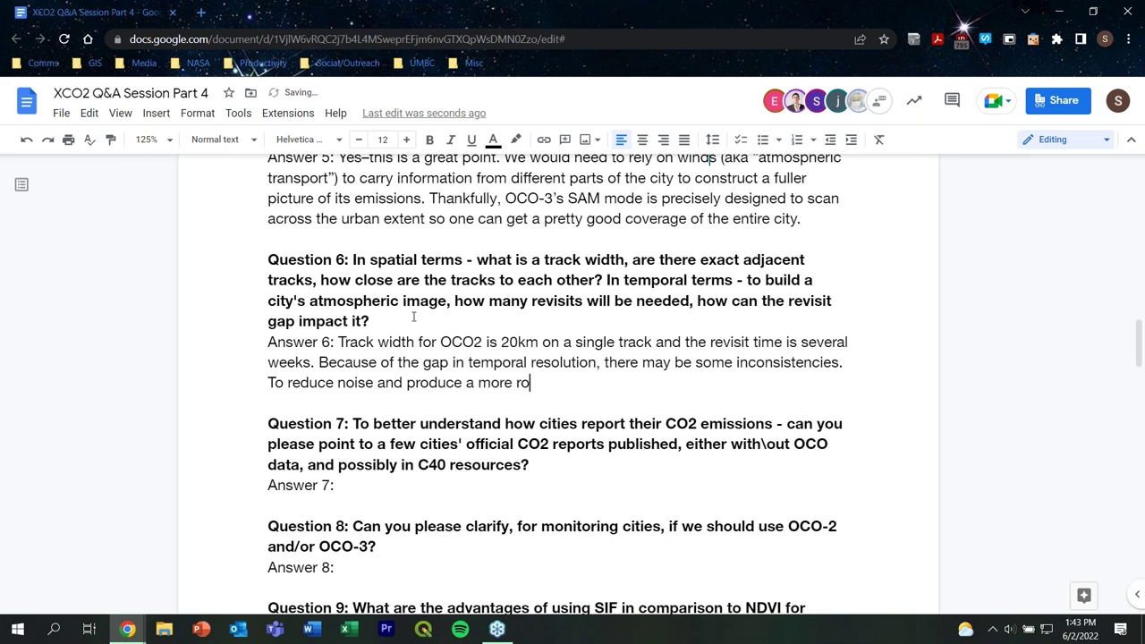
type("ber, ")
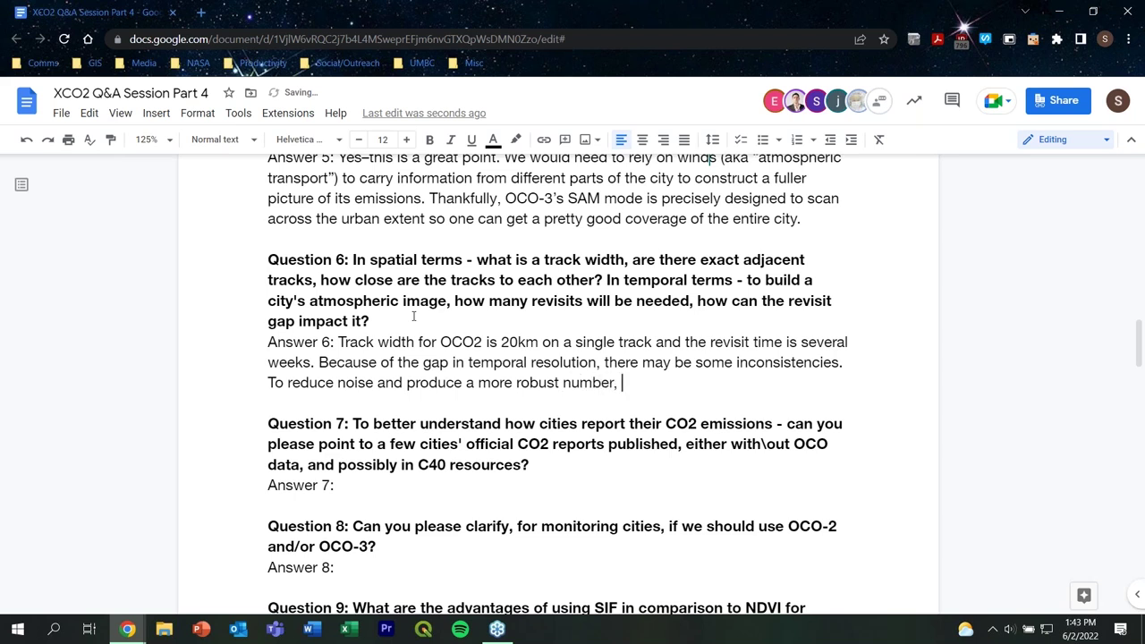
type("five revists")
key("BackSpace")
key("BackSpace")
type("its are optimal")
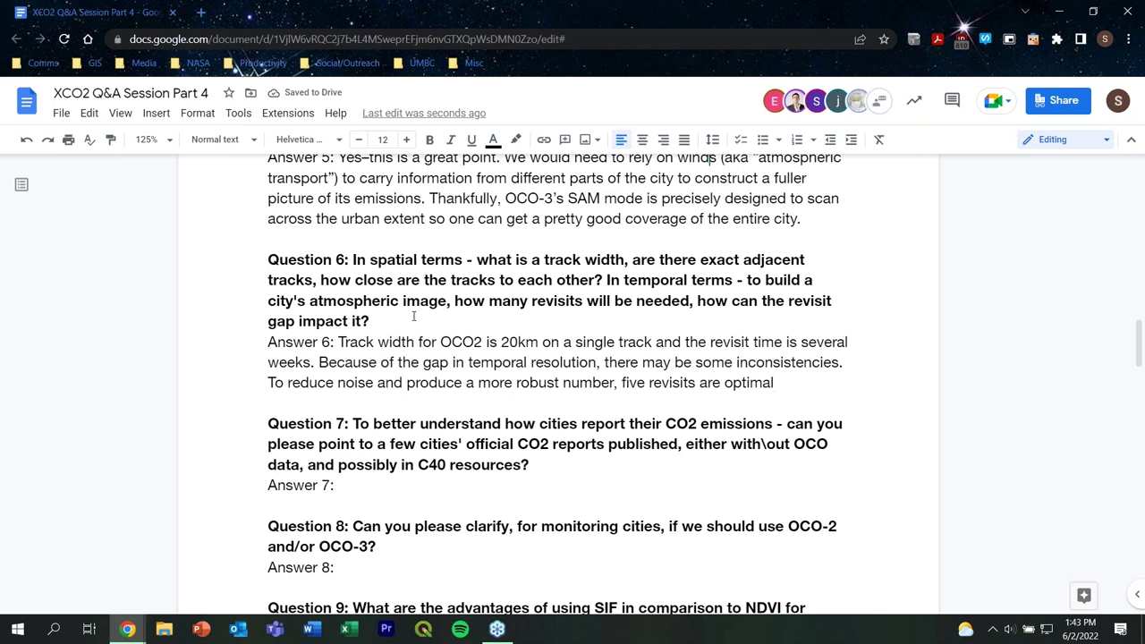
type(".")
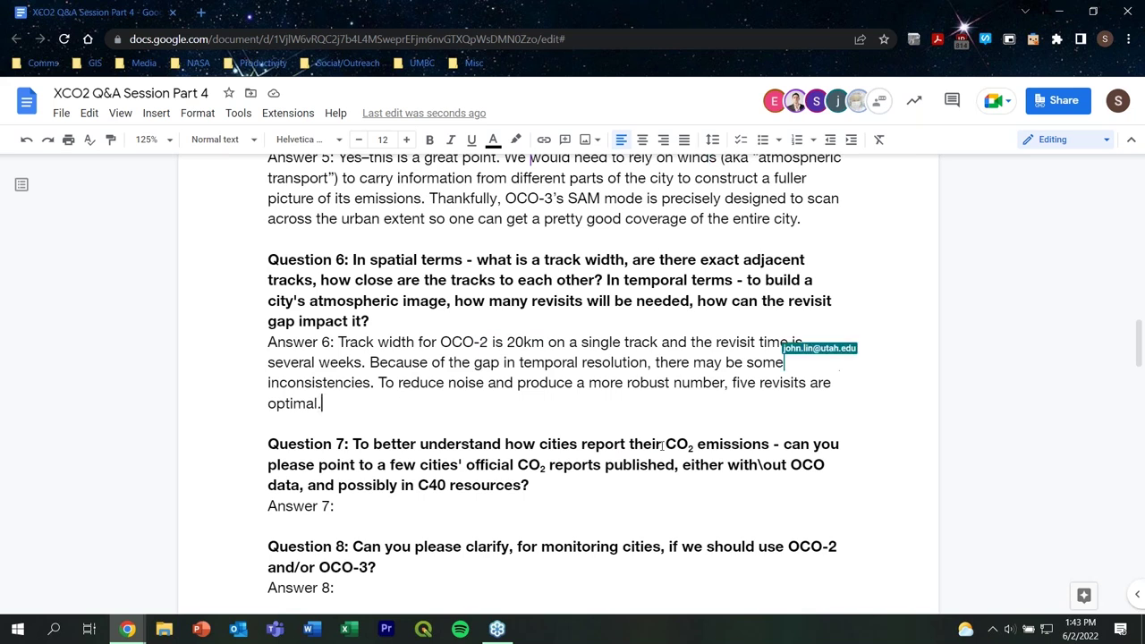
Change Answer 6's track width from 20km to 10km and 'several weeks' to '16 days'
left_click(514, 342)
key("BackSpace")
type("0")
key("BackSpace")
type("1")
left_click_drag(363, 362, 268, 362)
type("16 days")
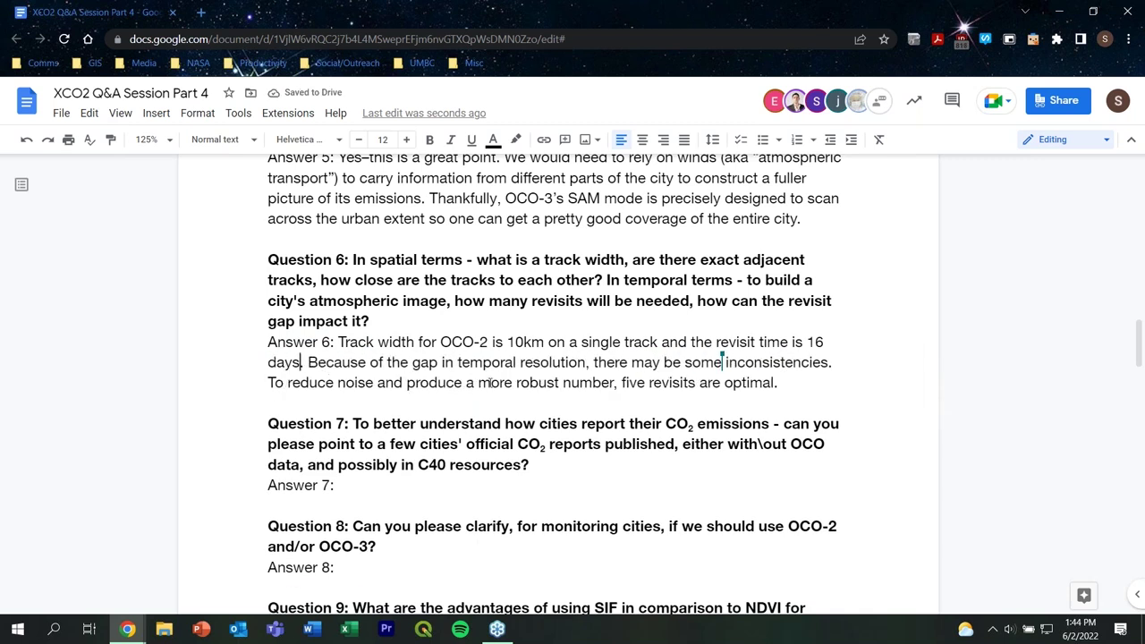
left_click(794, 383)
Begin Answer 7 with 'The example we touched on today was Salt Lake City'
scroll(537, 357, "down", 2)
left_click(398, 347)
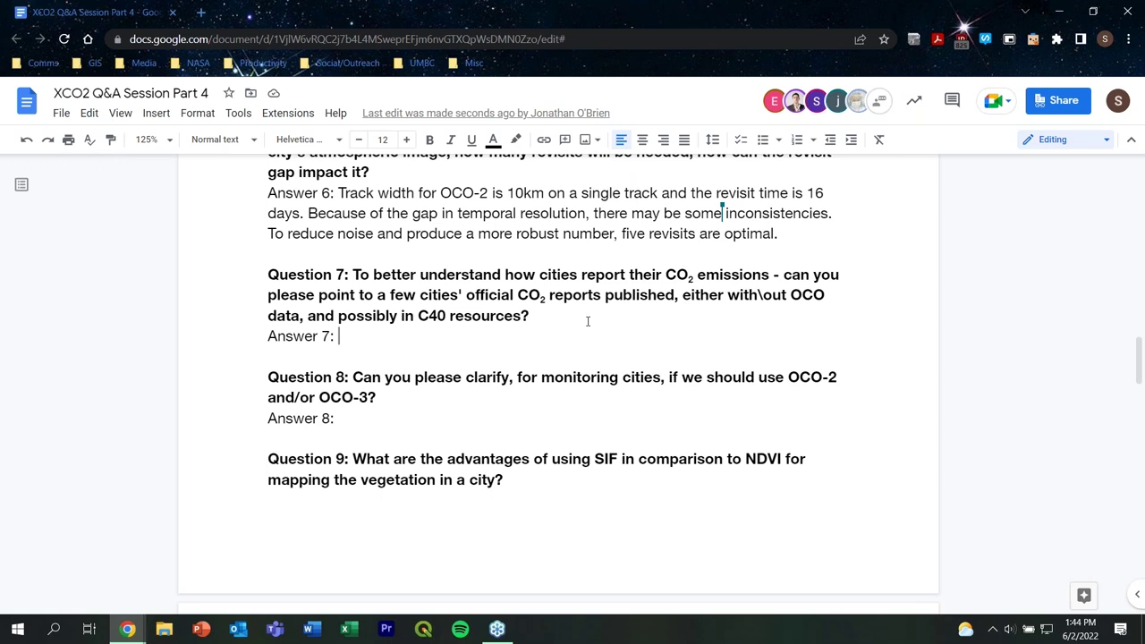
type("The e")
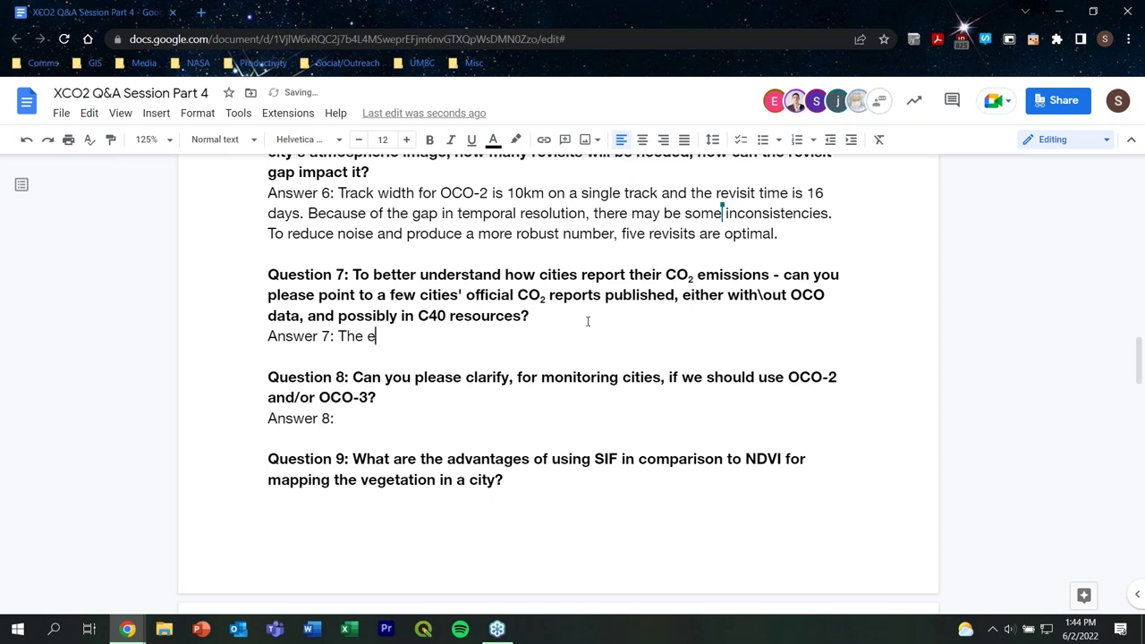
type("xamp")
key("BackSpace")
type("mple we touch")
key("BackSpace")
type("ched on to")
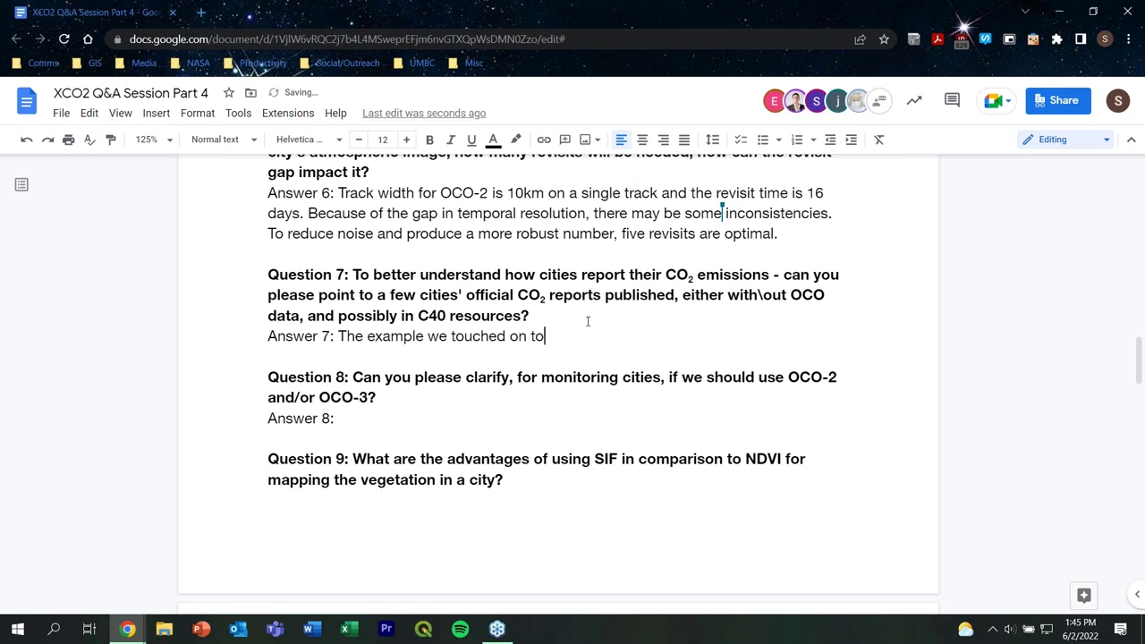
type("day was Salt ")
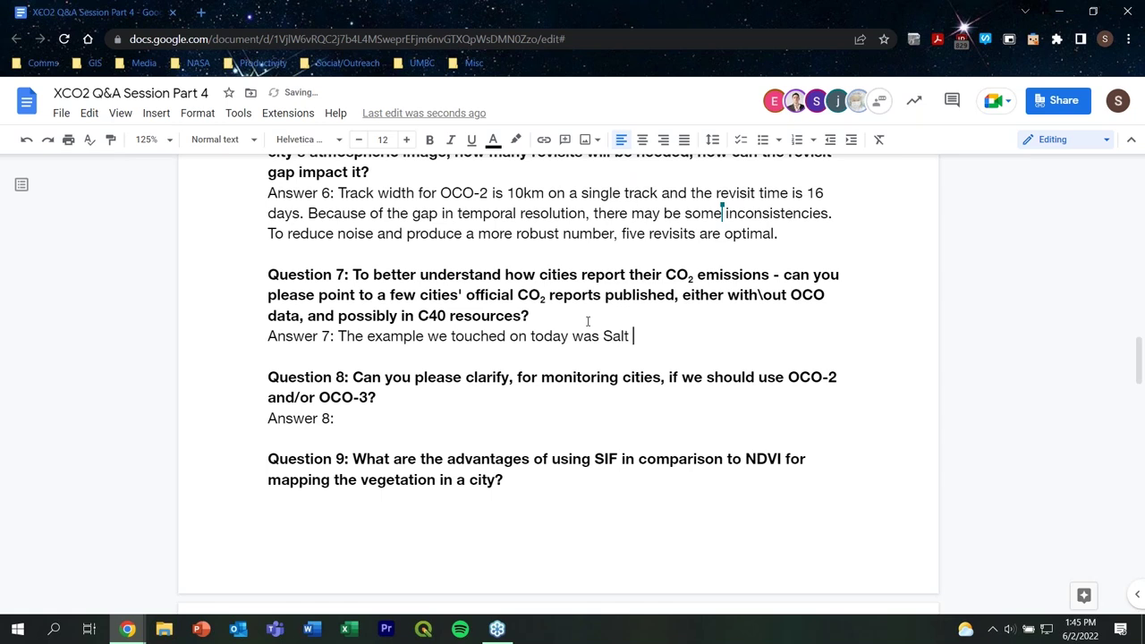
type("Lake")
key("BackSpace")
key("BackSpace")
type("ake City in UTah")
Add 'in Utah, USA' and note many cities' official reports don't use OCO-2 data
key("BackSpace")
key("BackSpace")
key("BackSpace")
type("tah, USA. Many ")
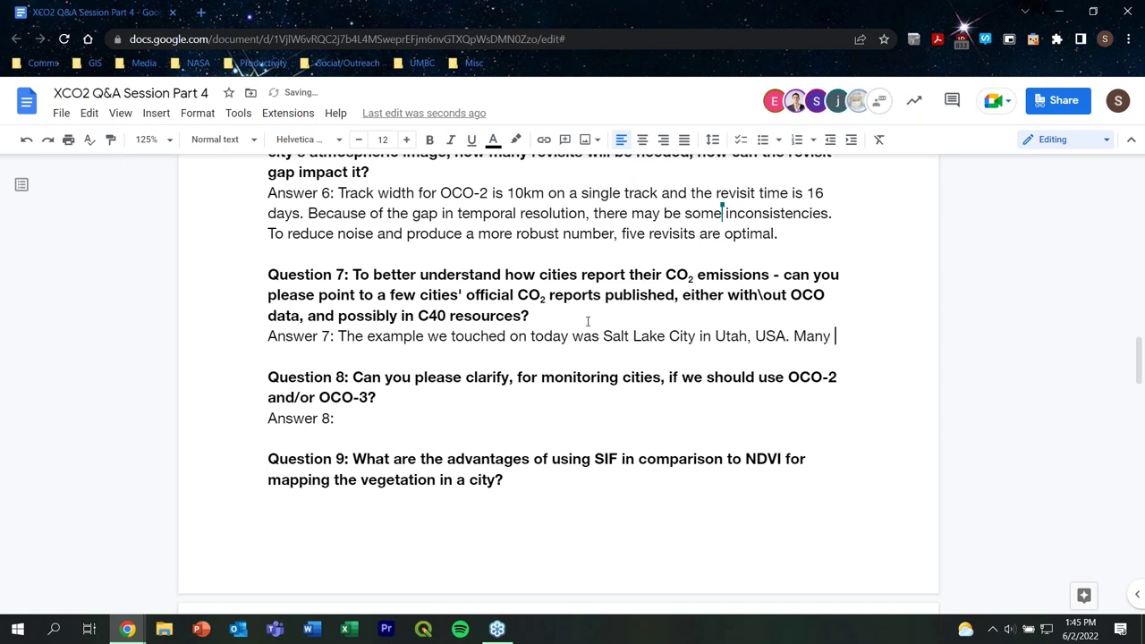
type("cities do hav eoffi")
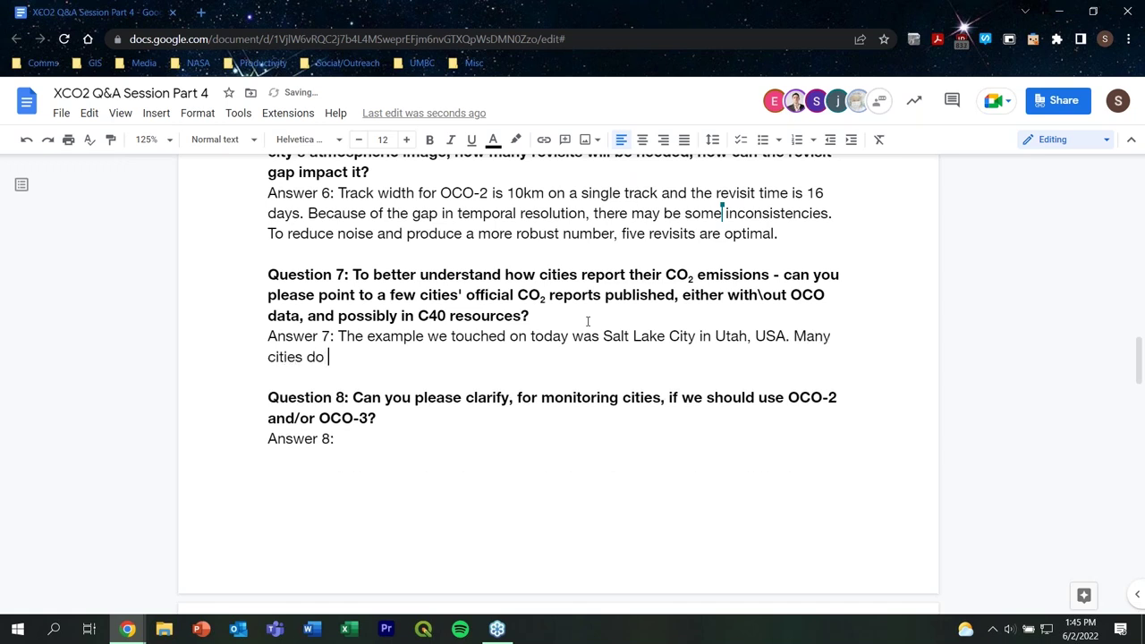
key("BackSpace")
key("BackSpace")
key("BackSpace")
key("BackSpace")
key("BackSpace")
key("BackSpace")
type("e official reports ")
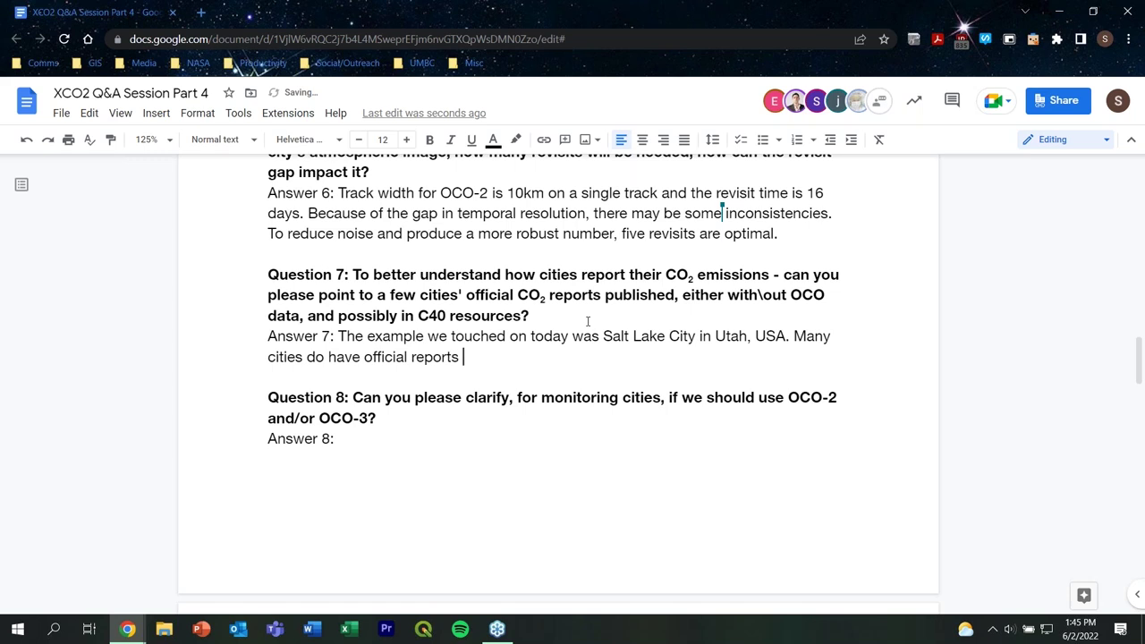
type("but many do not use OCO-2 ")
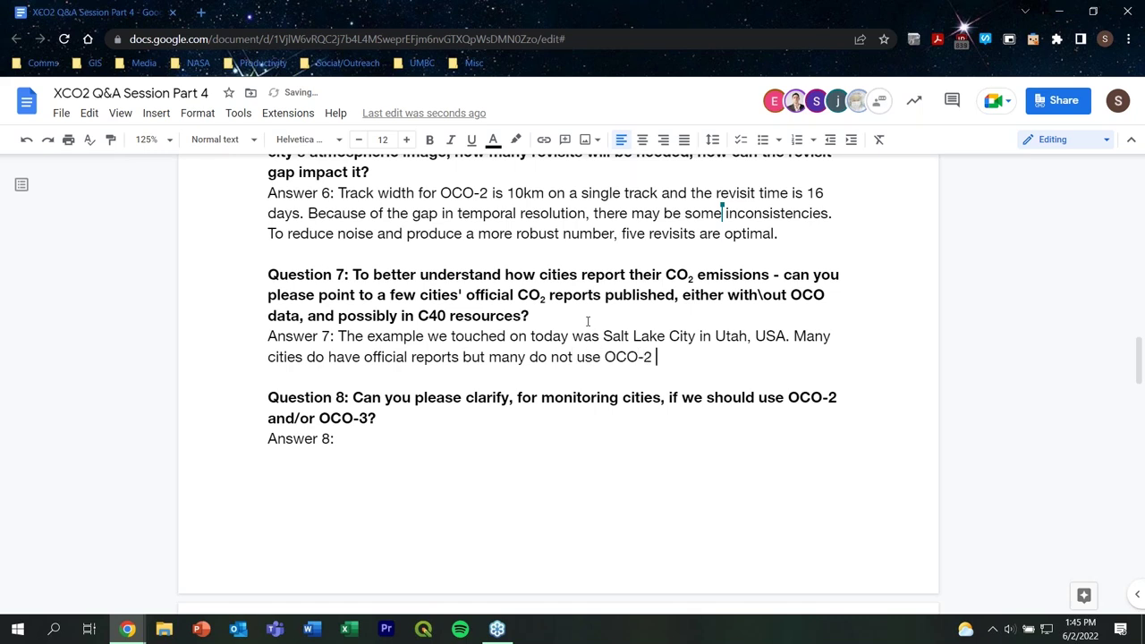
type("data in t")
key("Tab")
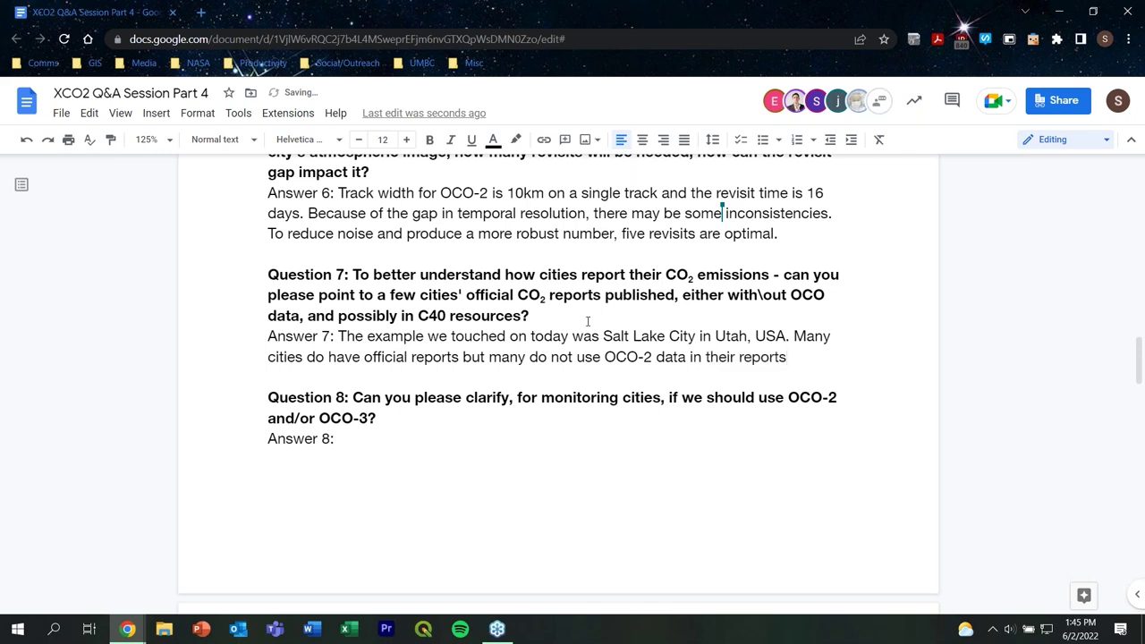
type(".")
Point readers to local/municipal government websites for reports on New York, London, Singapore, etc
type("Refere")
key("BackSpace")
type("to the")
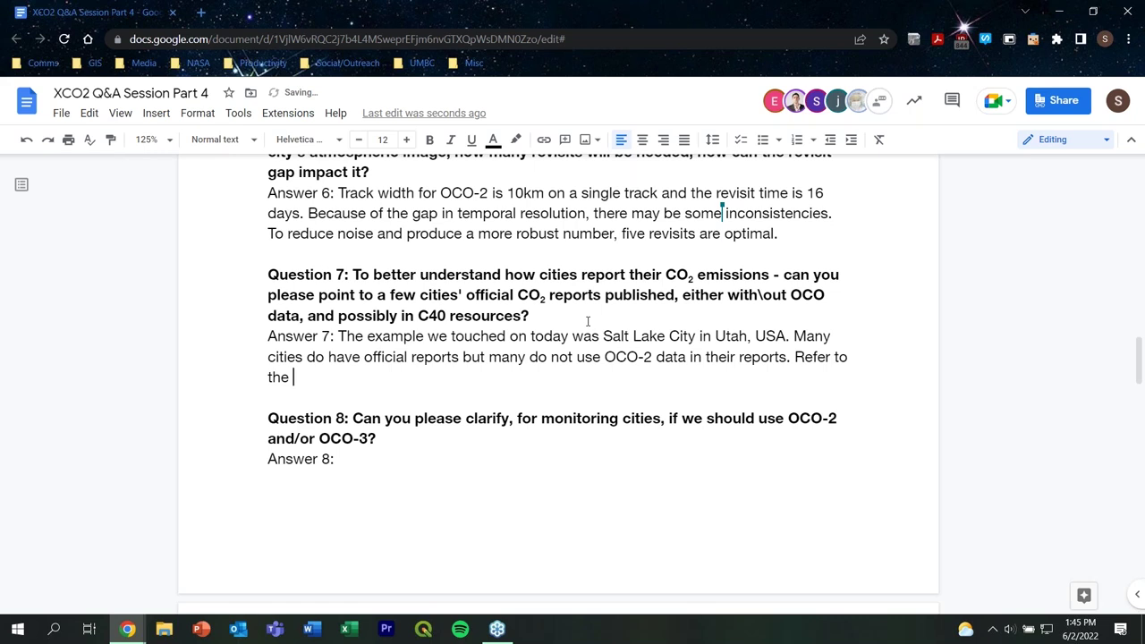
type("websites of local")
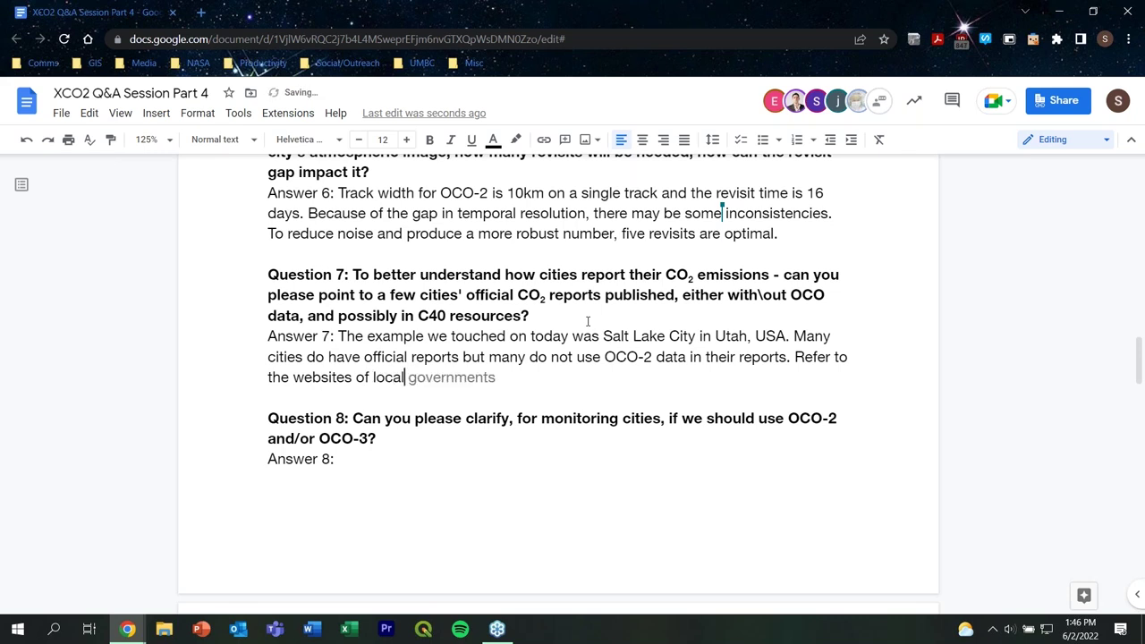
type("/municpal")
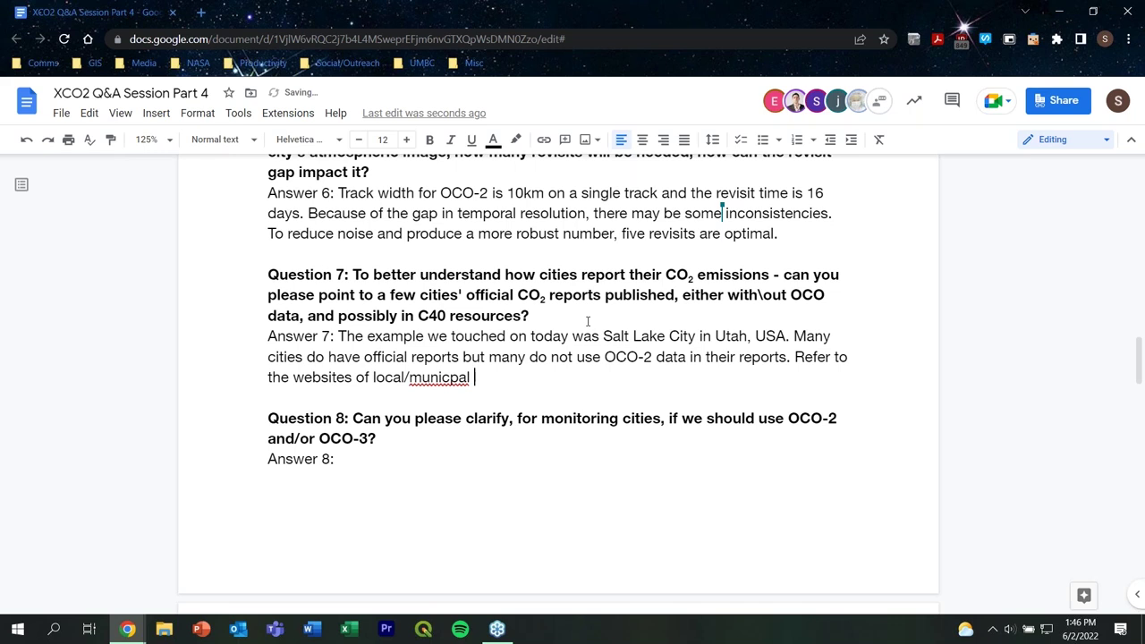
type(" gover")
key("Tab")
type("to")
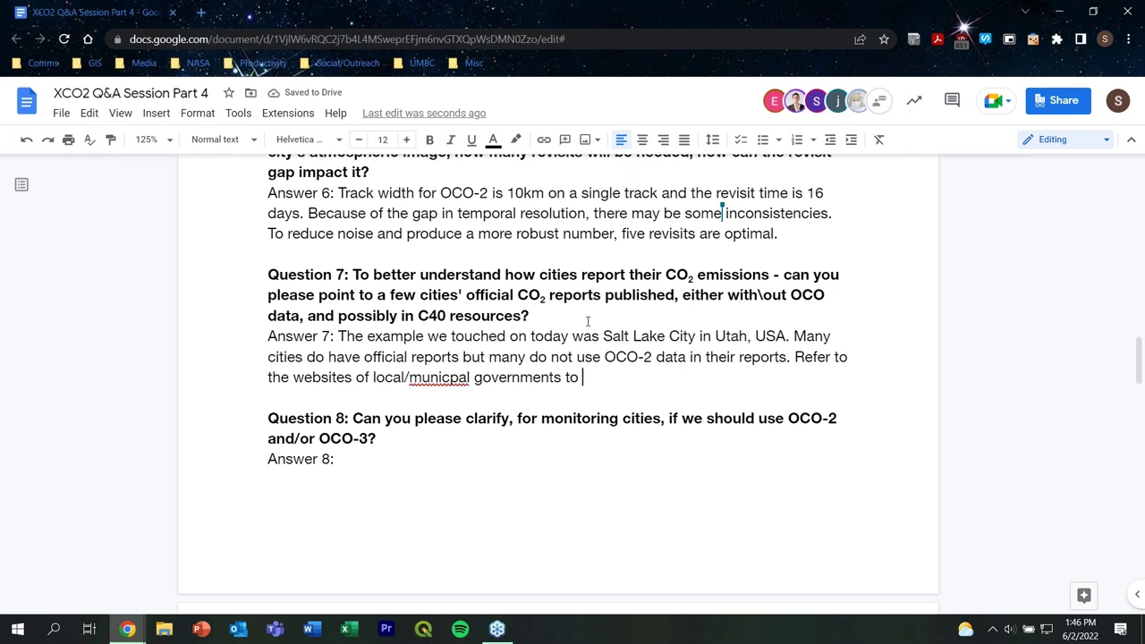
type("find s")
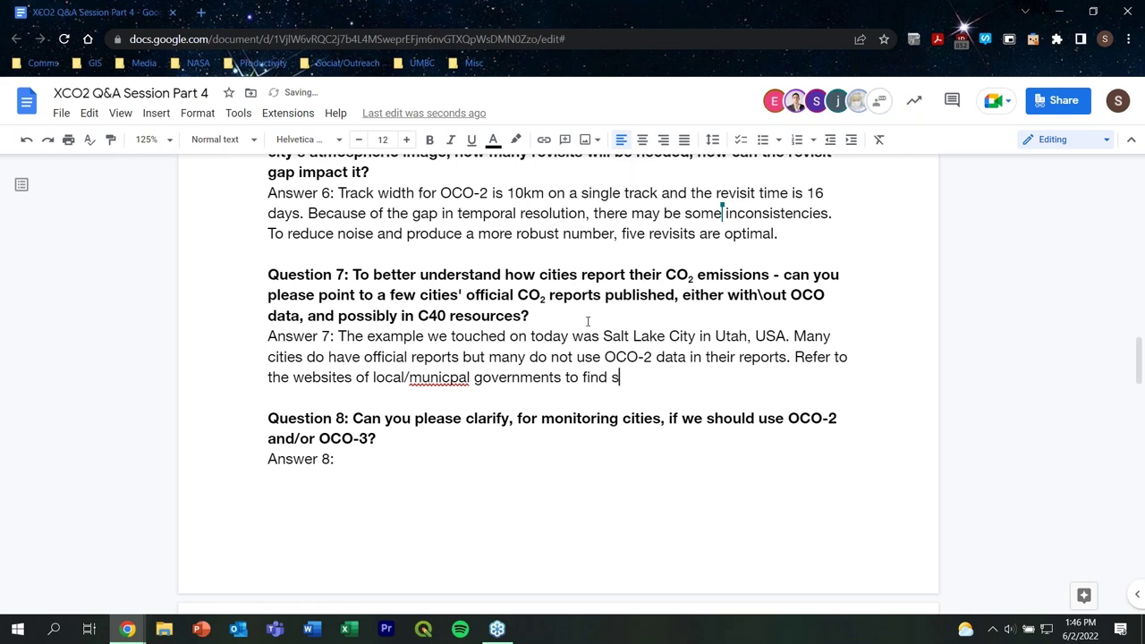
type("aid reports ")
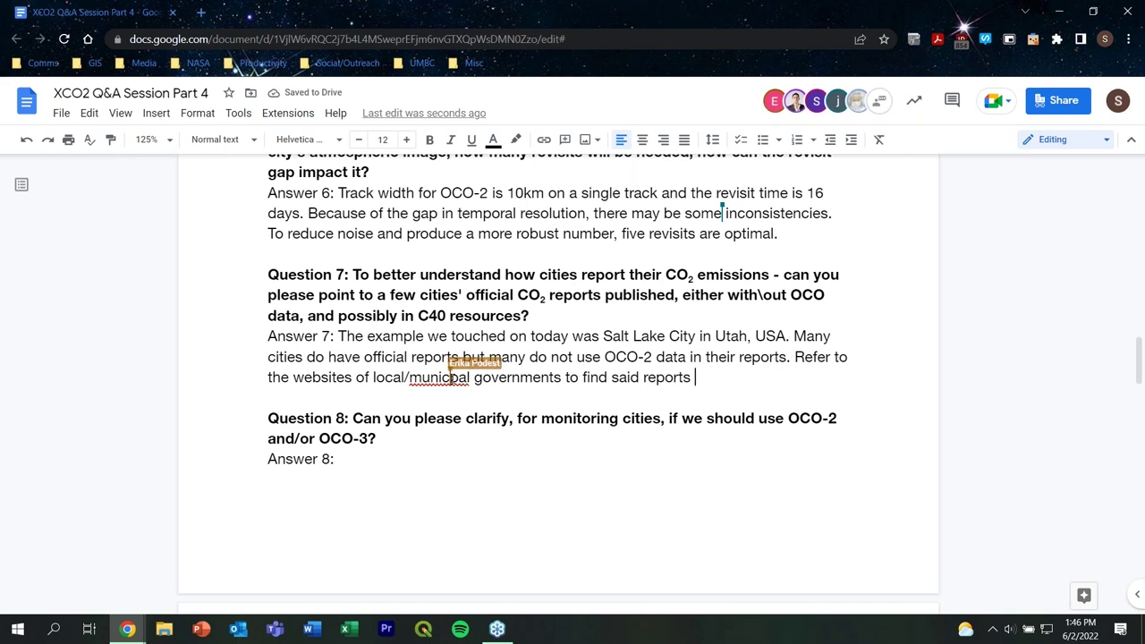
type("i")
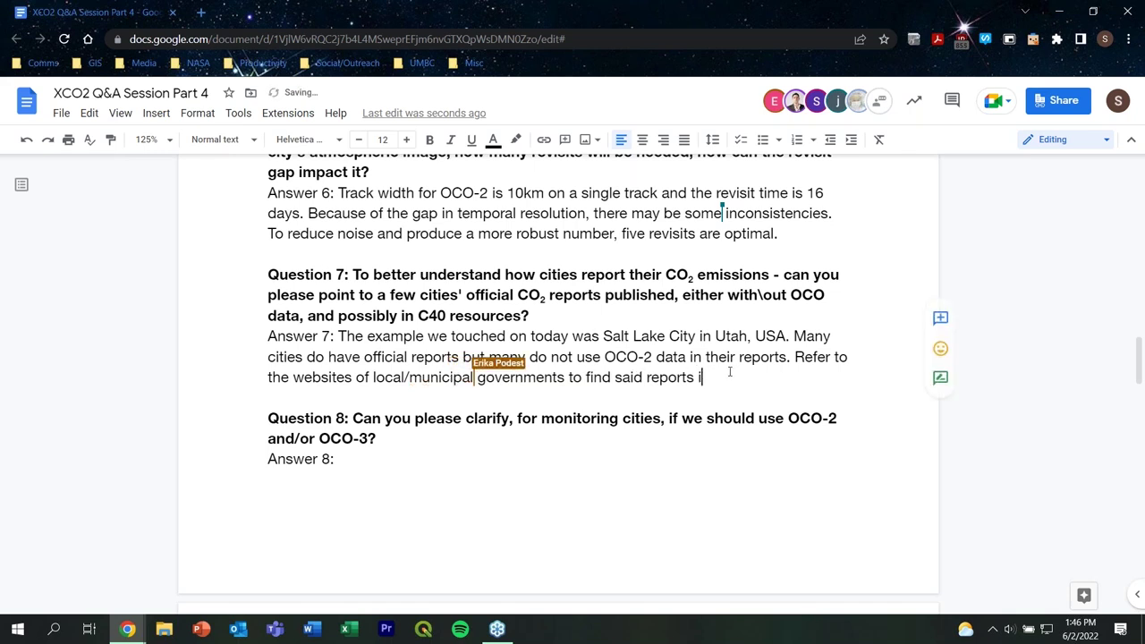
key("BackSpace")
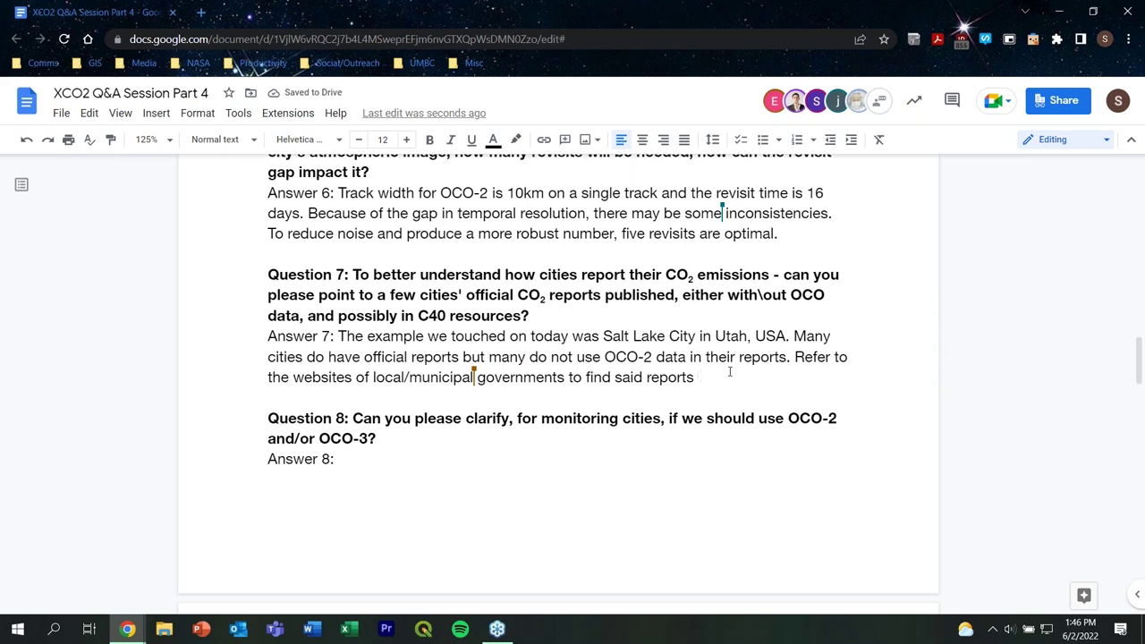
type("for cities such as ")
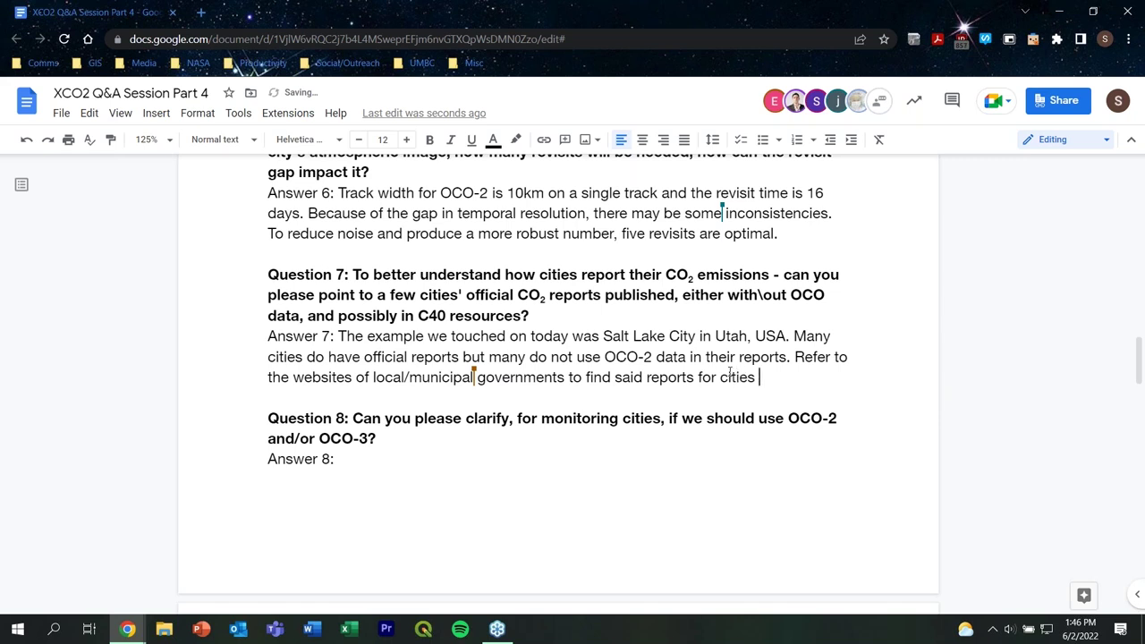
type("New Yo")
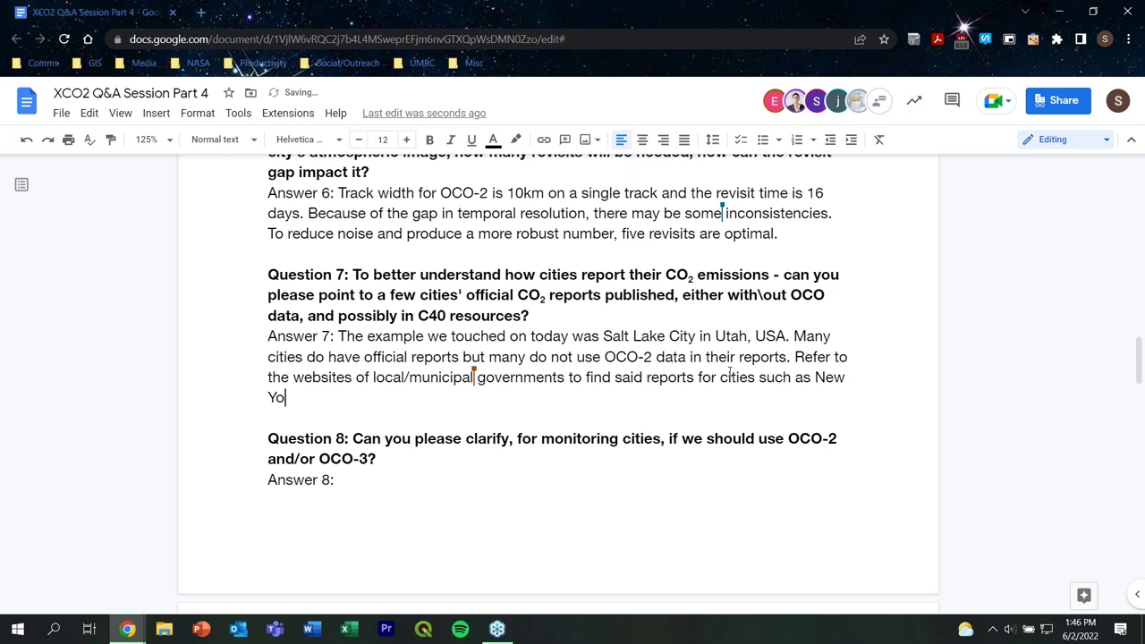
type("rk, London, T")
key("BackSpace")
type("Singapore, ")
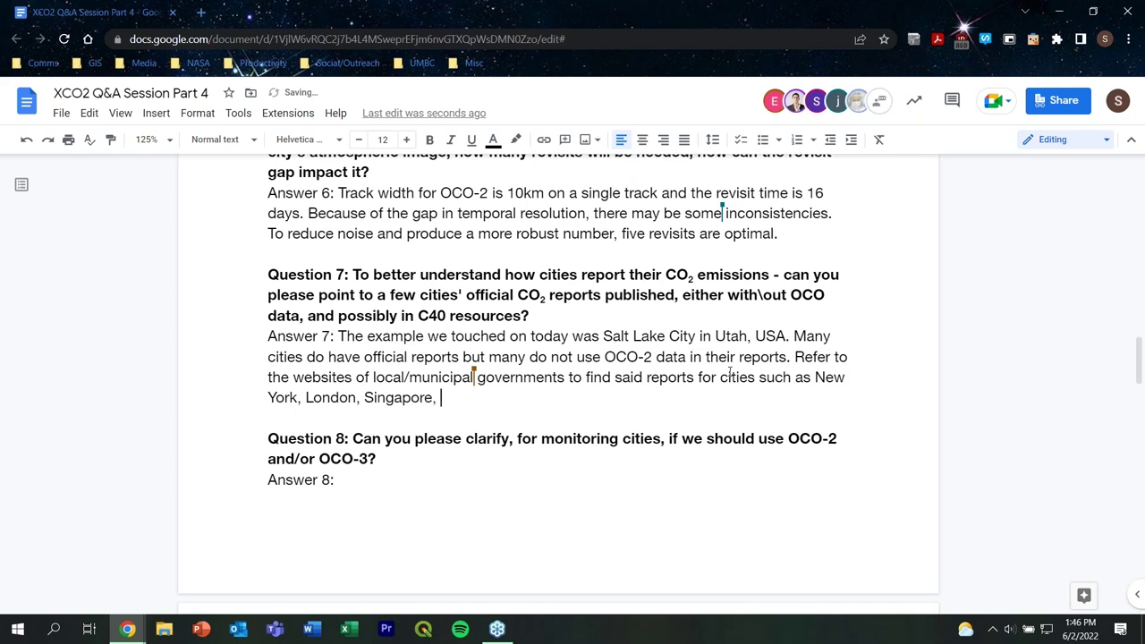
type("etc.")
Add that satellite data allows independent CO2 reports and is a standardized methodology
type("Satel")
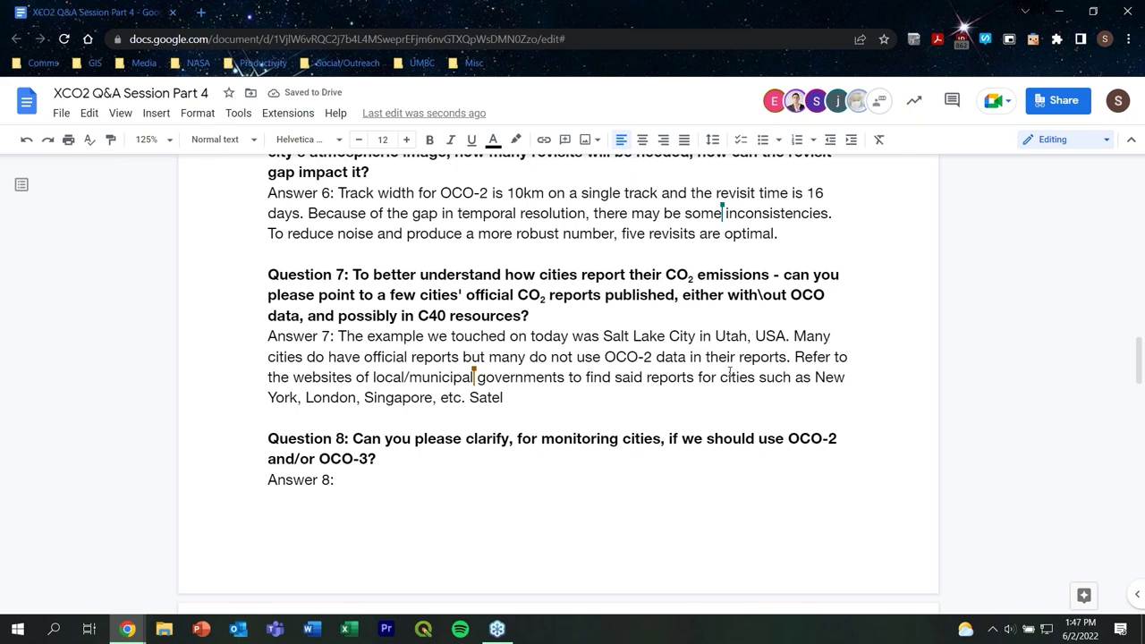
type("lite data ")
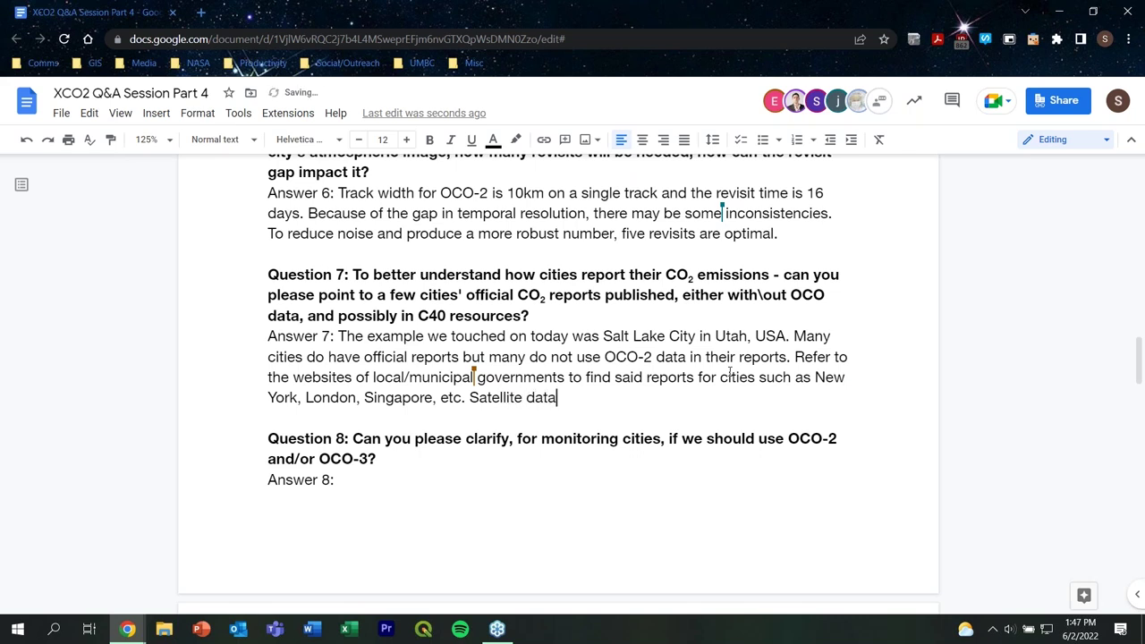
type("allows for ind")
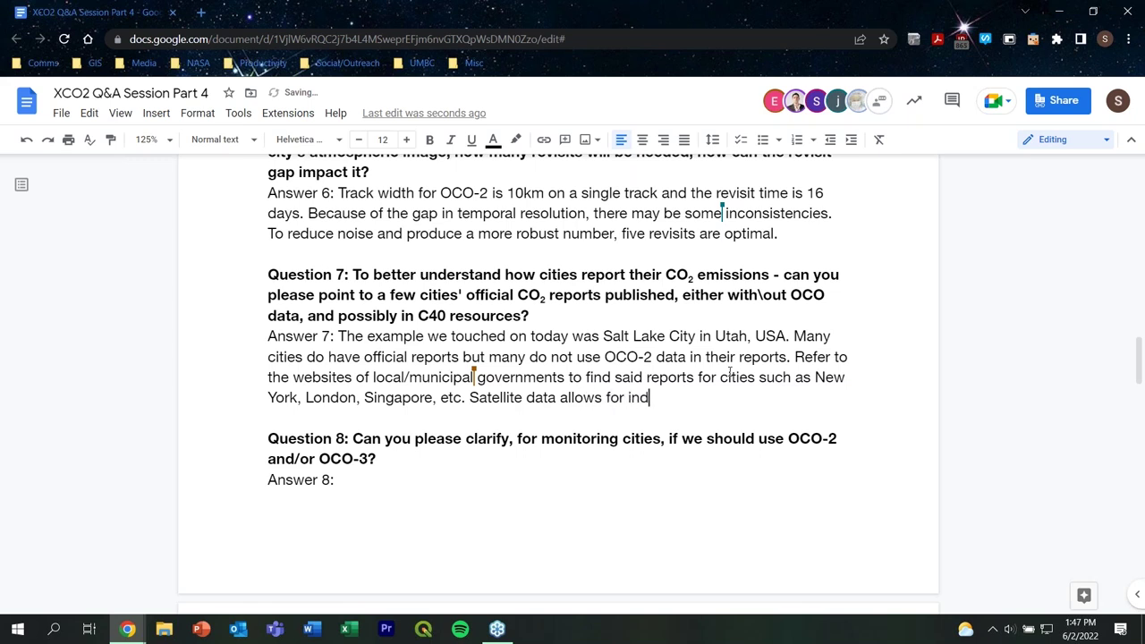
type("ependent reports of CO2 data")
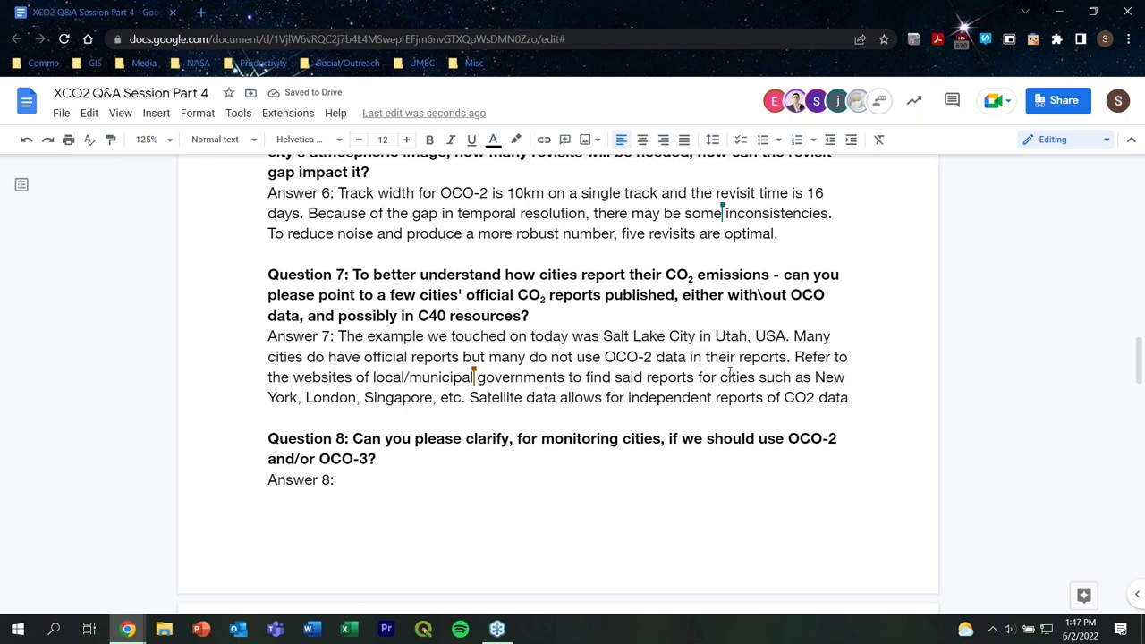
type("and is a standardized moeth")
key("BackSpace")
key("BackSpace")
key("BackSpace")
key("BackSpace")
type("ethod")
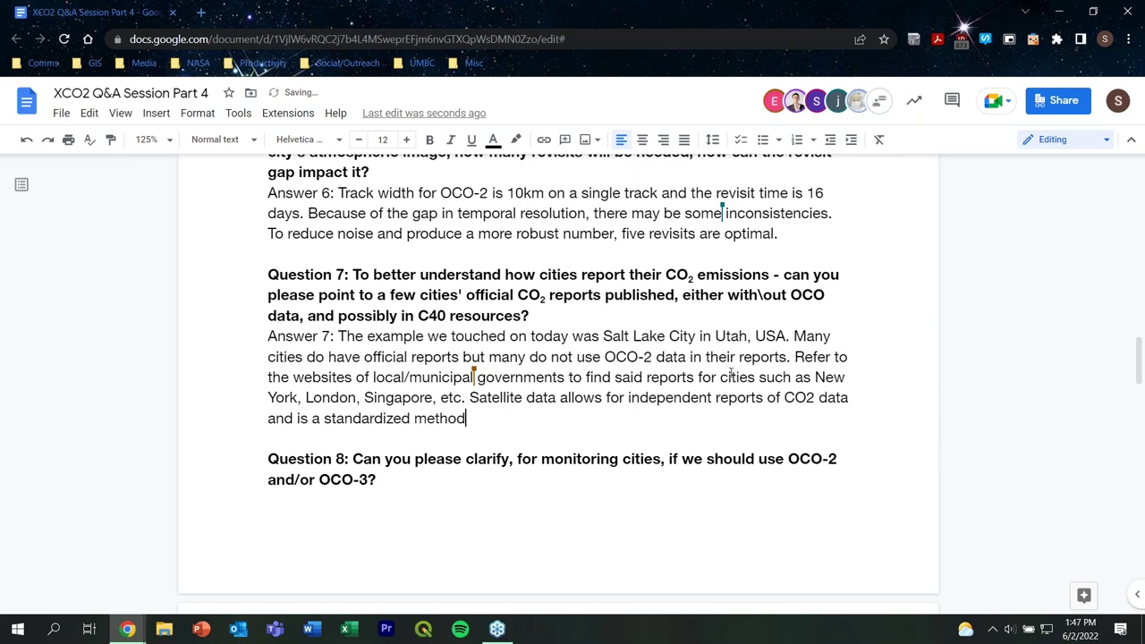
type("ology.")
Begin Answer 8: 'Both! OCO-2 has a narrow track and a long revisit time. OCO-3 covers revisit gaps'
scroll(731, 376, "down", 2)
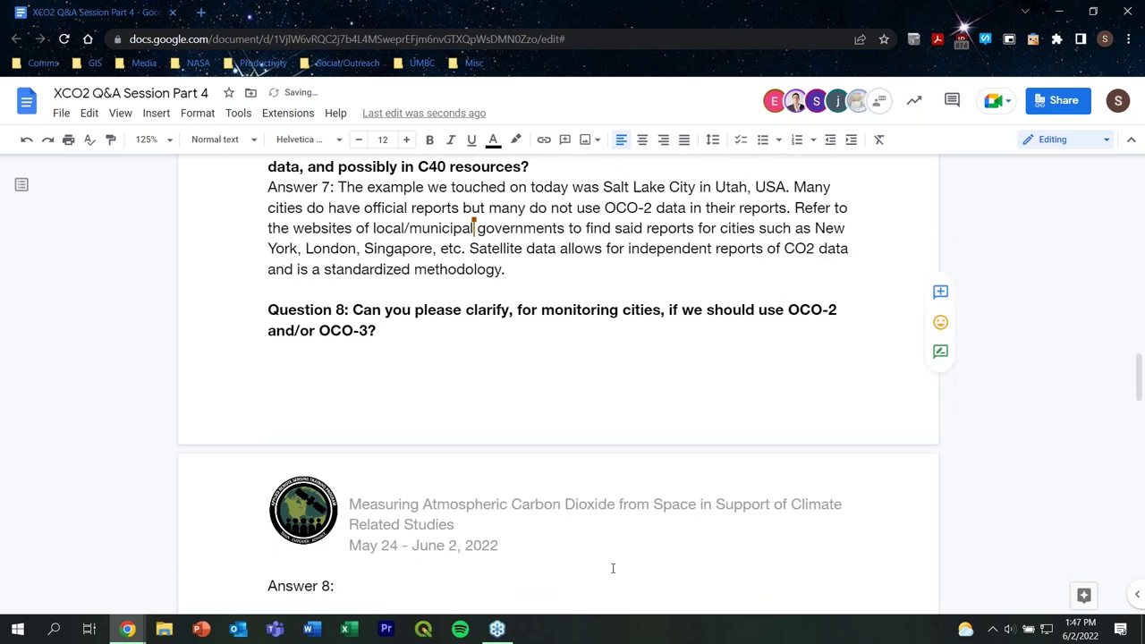
left_click(420, 579)
scroll(523, 475, "down", 1)
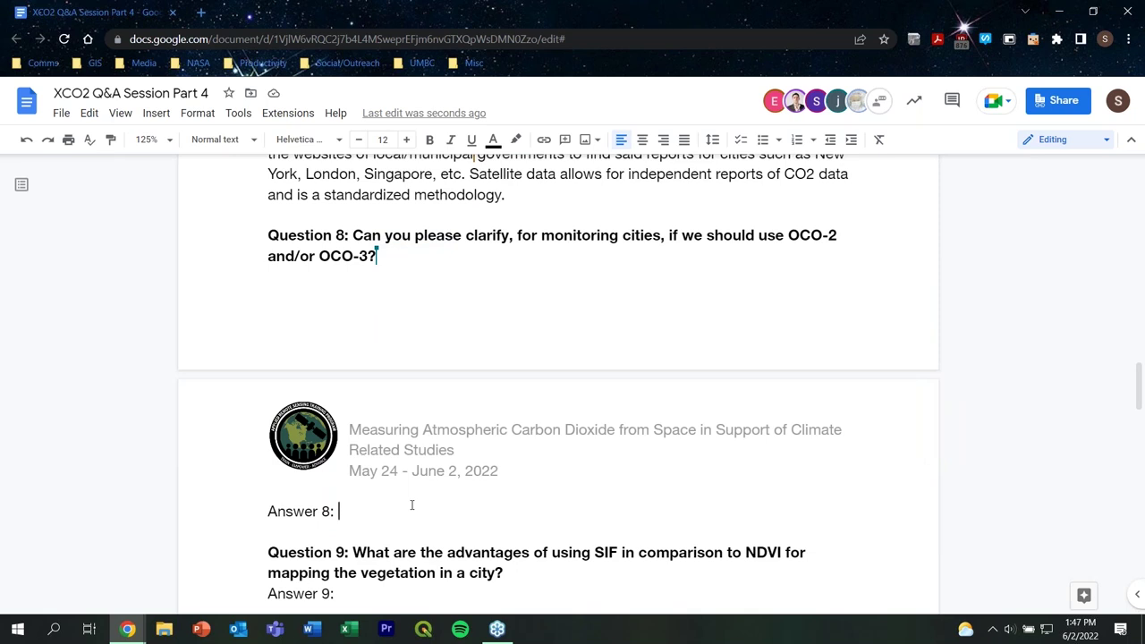
type("Both! OCO-2 a")
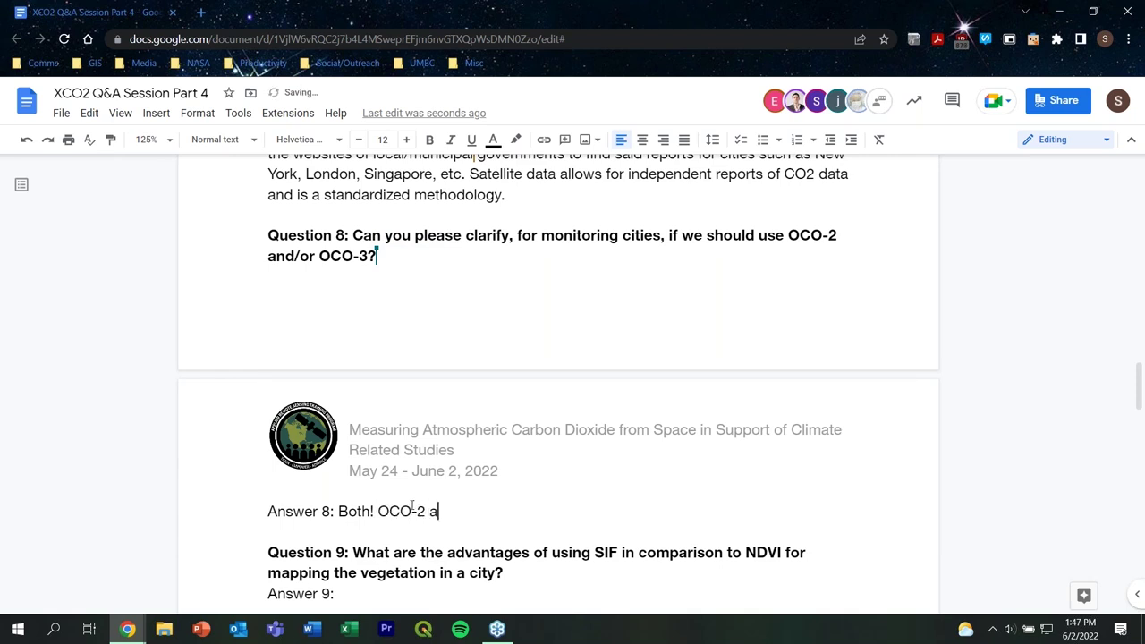
key("BackSpace")
type("has a narrow track ")
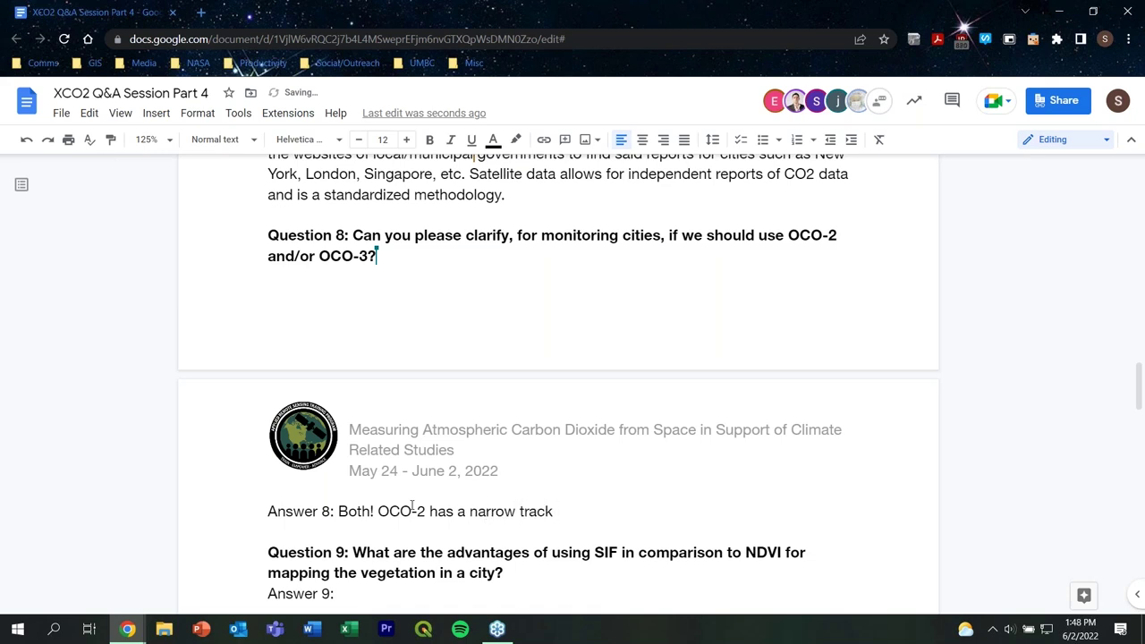
type("and a long revisit ")
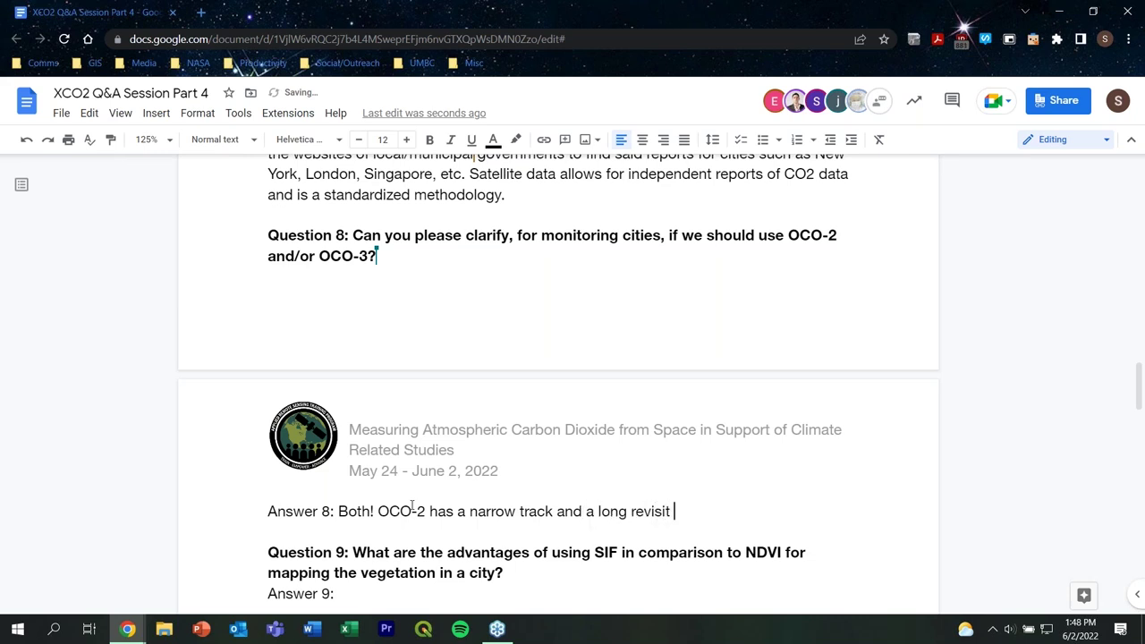
type("time. OCO-3 covers ")
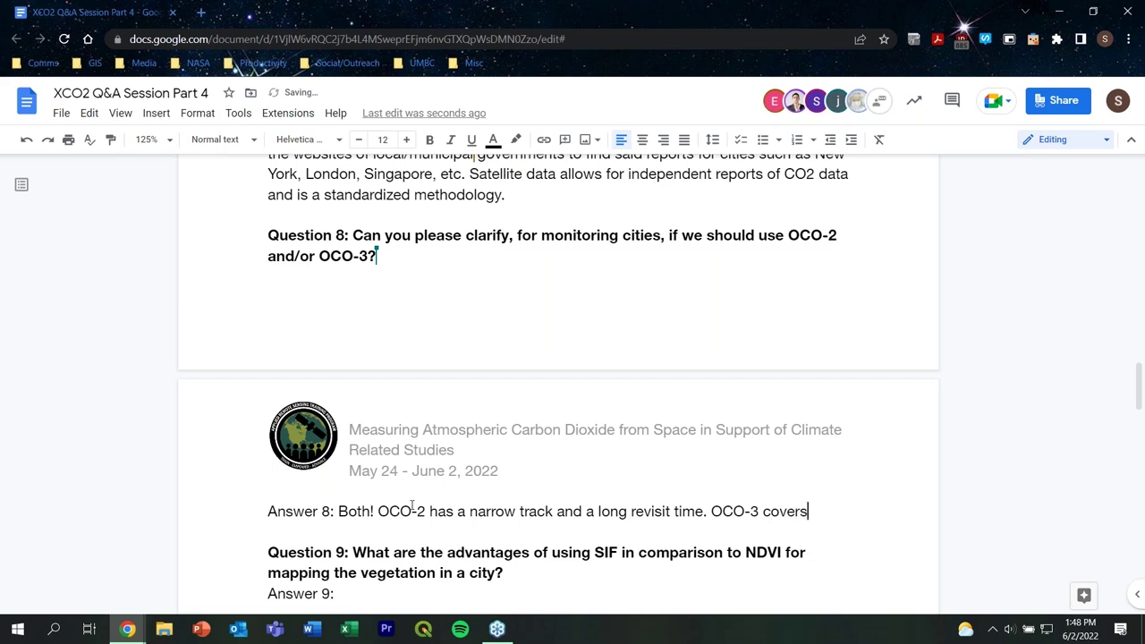
type("revisit gaps")
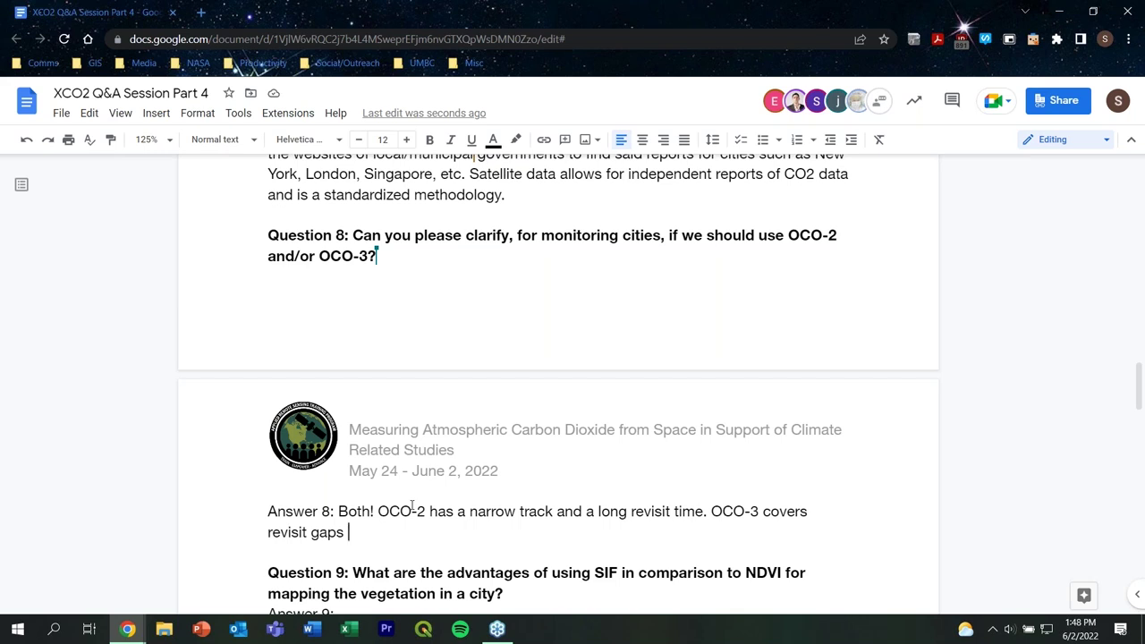
Add that OCO-3 suits cities with large geographic footprints such as Los Angeles/Southern California
type("and")
key("BackSpace")
key("BackSpace")
key("BackSpace")
key("BackSpace")
type("better than")
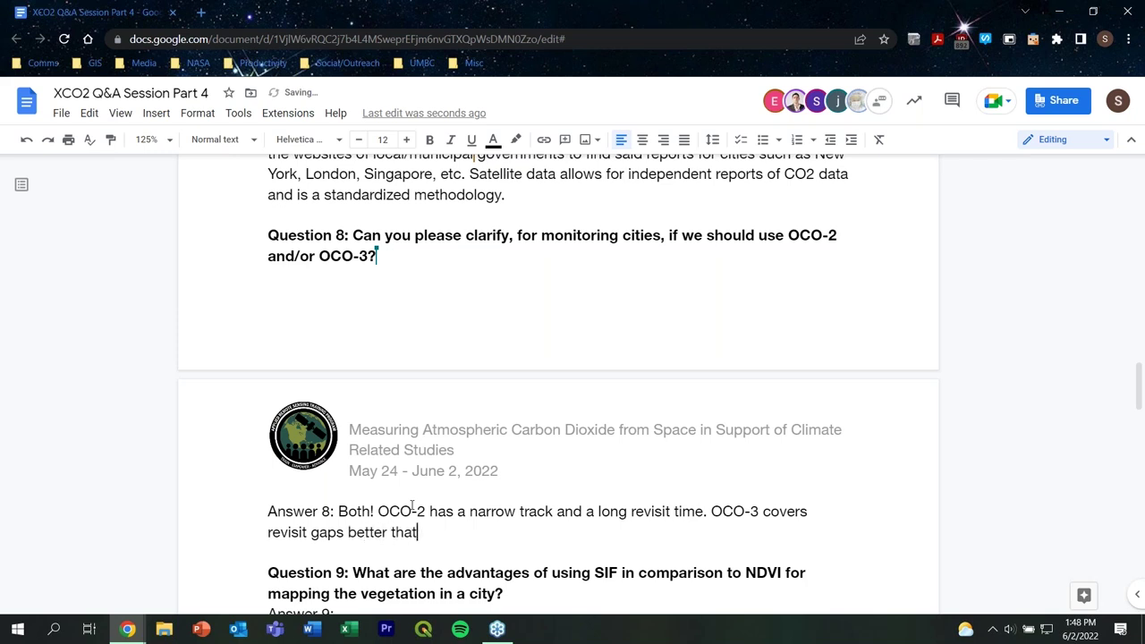
type(" OCO-2 and ")
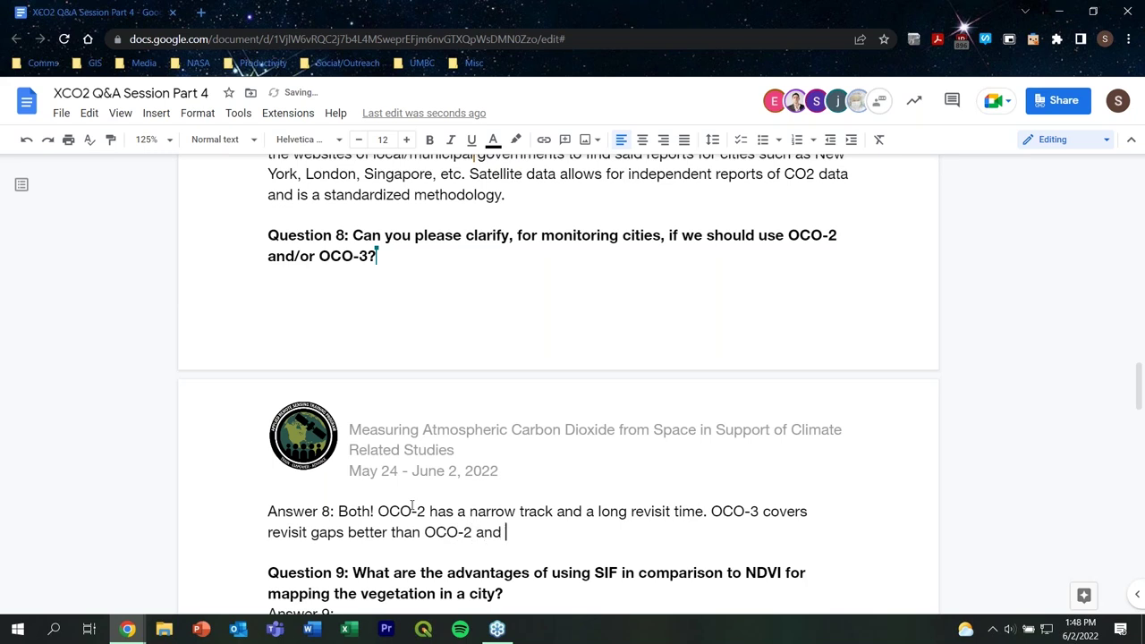
type("is good for larger")
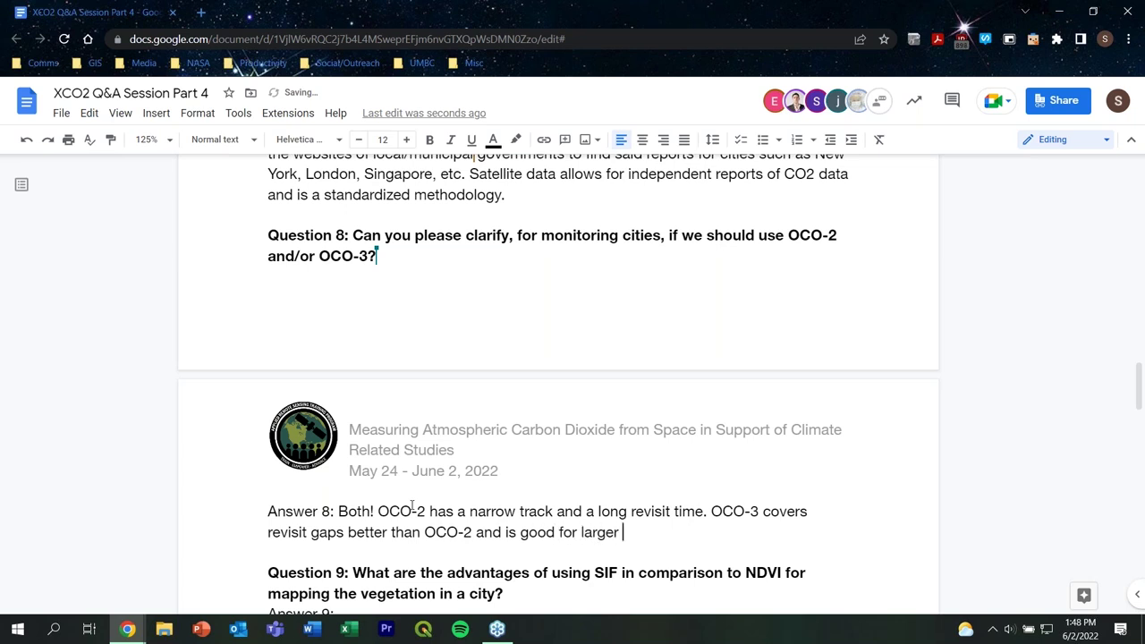
key("BackSpace")
key("BackSpace")
key("BackSpace")
key("BackSpace")
key("BackSpace")
key("BackSpace")
key("BackSpace")
type("cities with large geo")
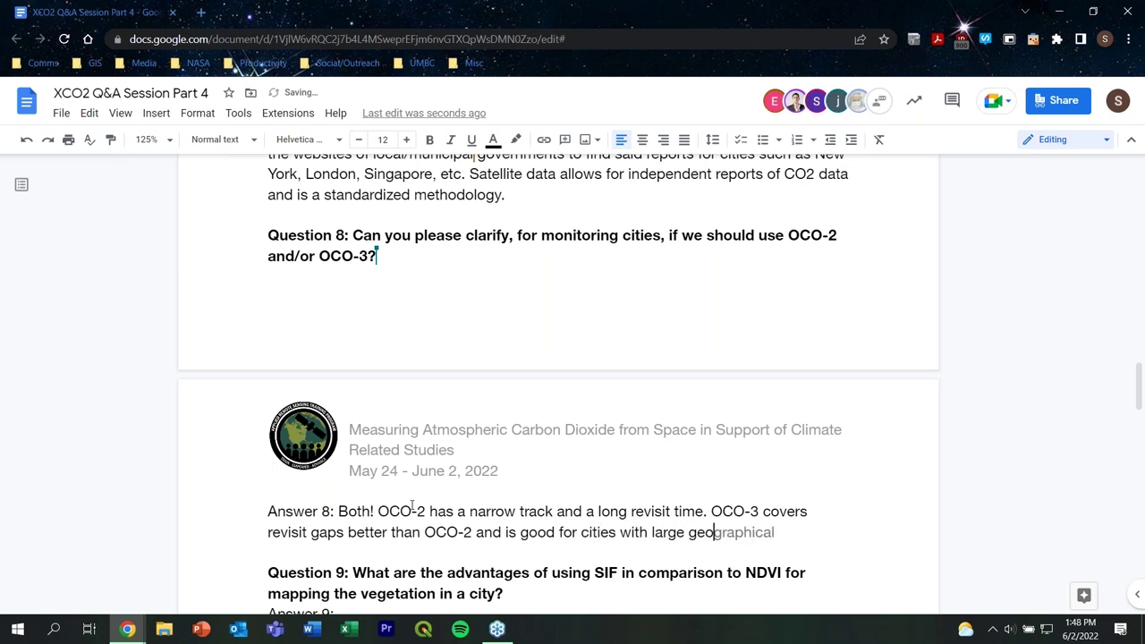
type("graphic footprints sic")
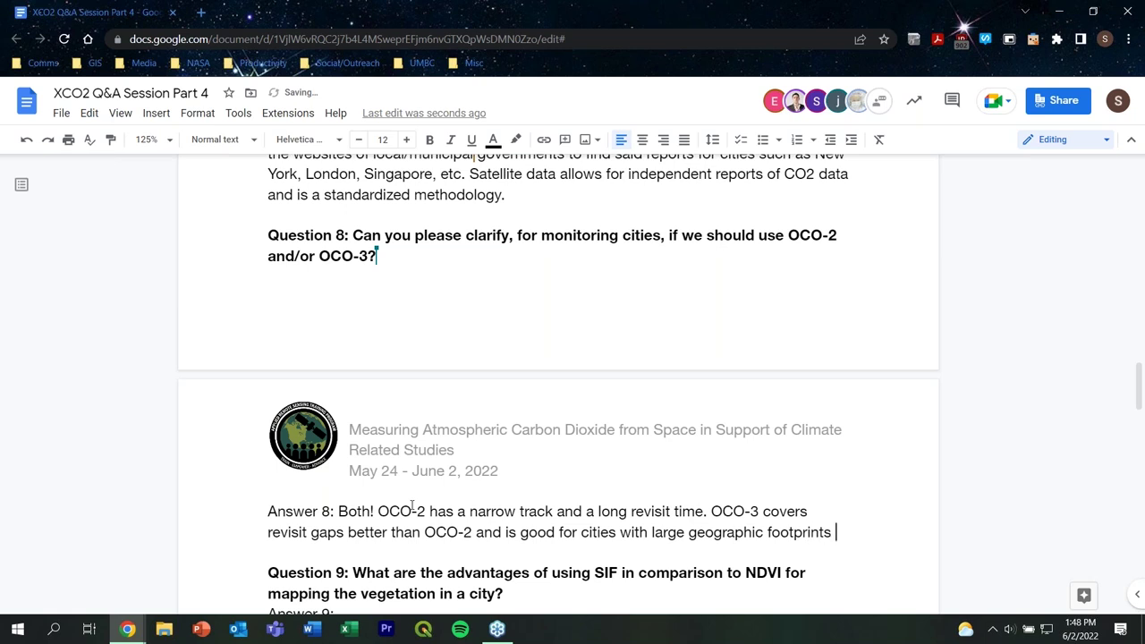
key("BackSpace")
key("BackSpace")
type("uch")
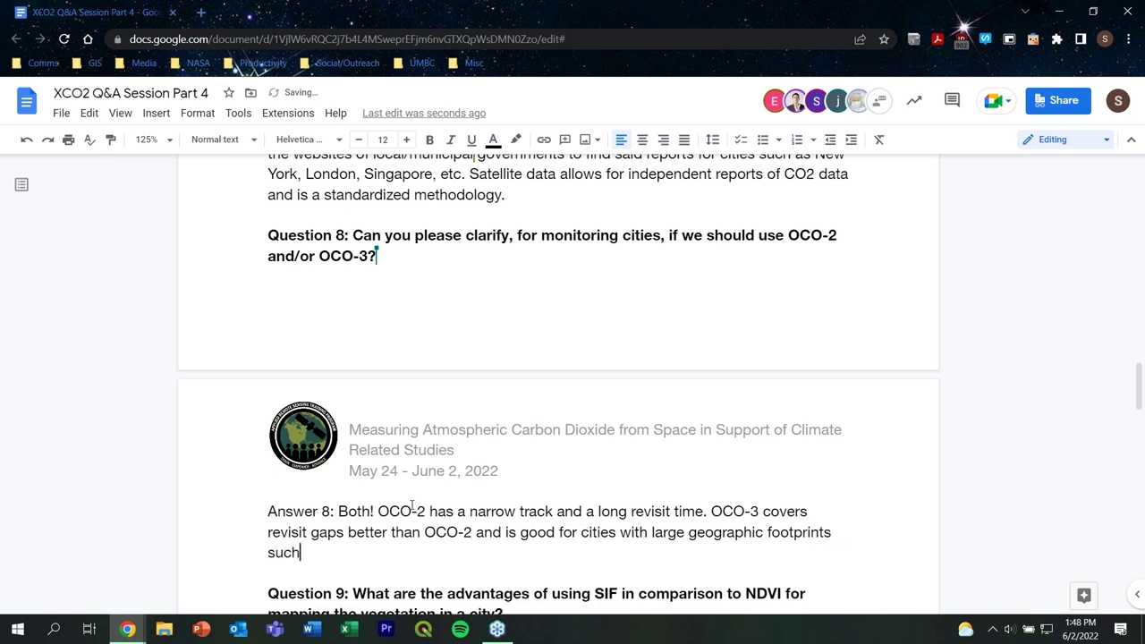
type(" as Los Angeles")
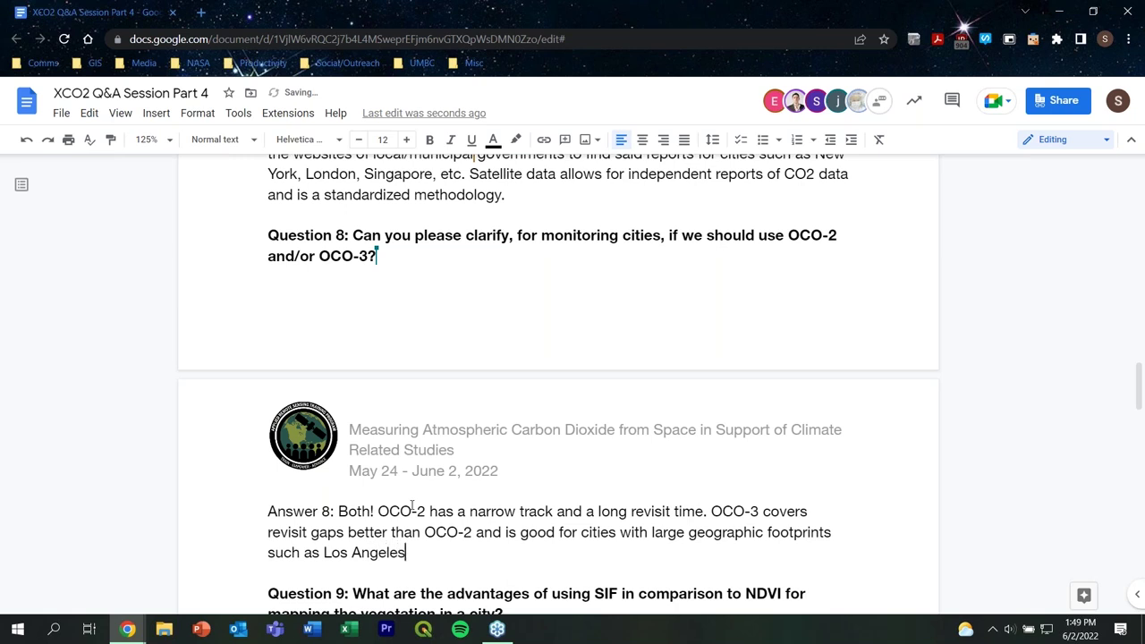
type("/Souther")
key("BackSpace")
type("n Cali")
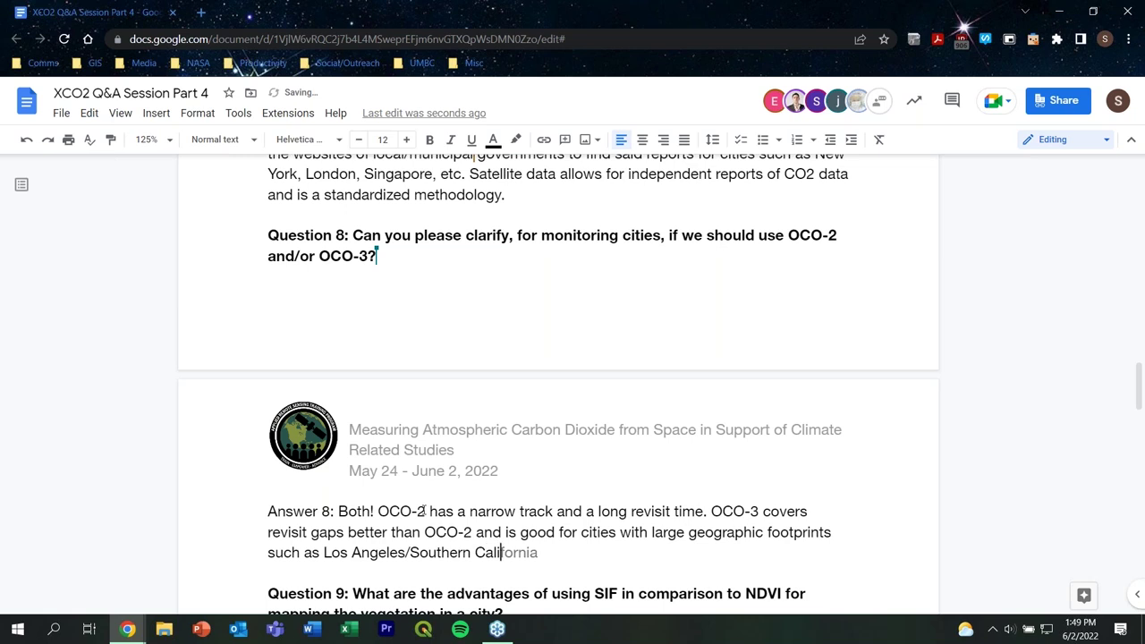
type("fornia.")
Write 'NDVI is the go to greenness vegetation index.' after Answer 9, correcting the 'greeness' spelling
scroll(476, 522, "down", 3)
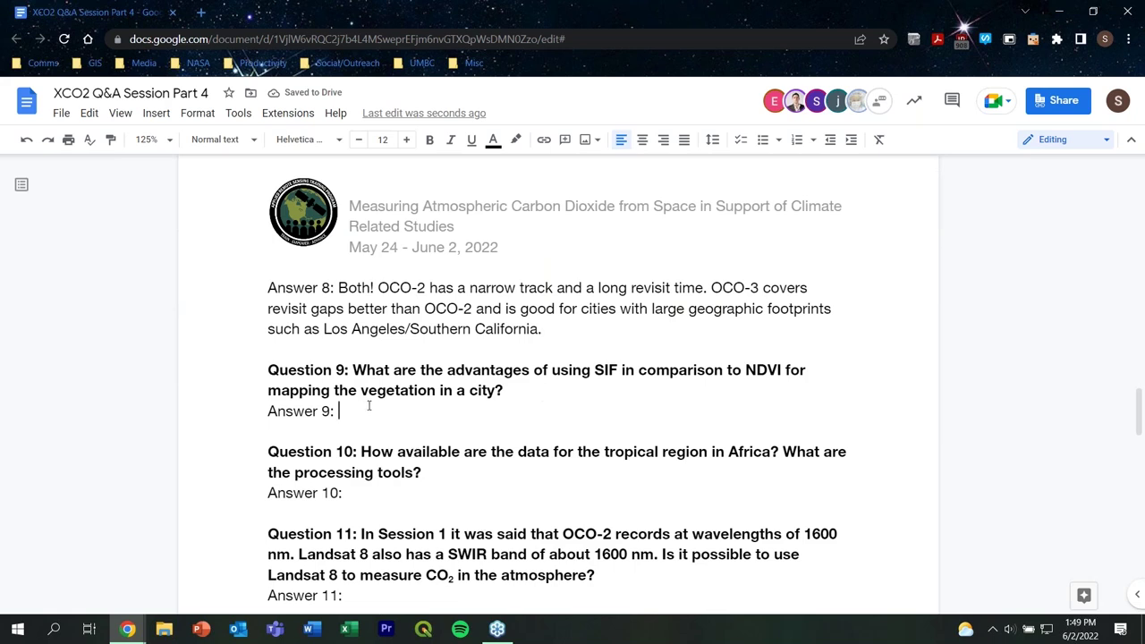
left_click(777, 445)
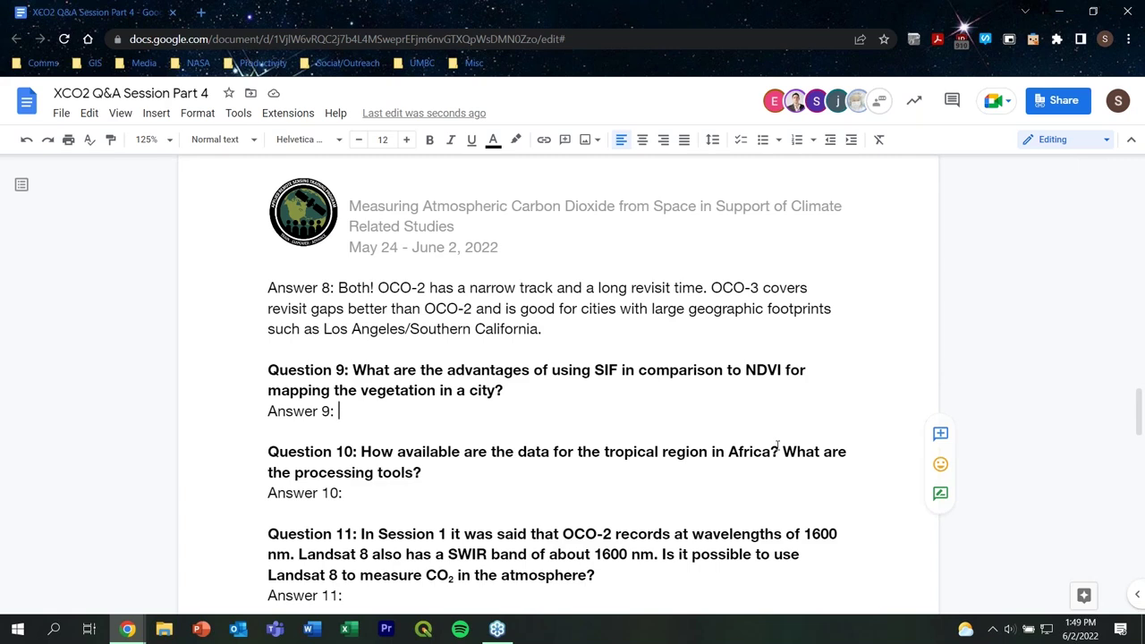
type("NDVI ")
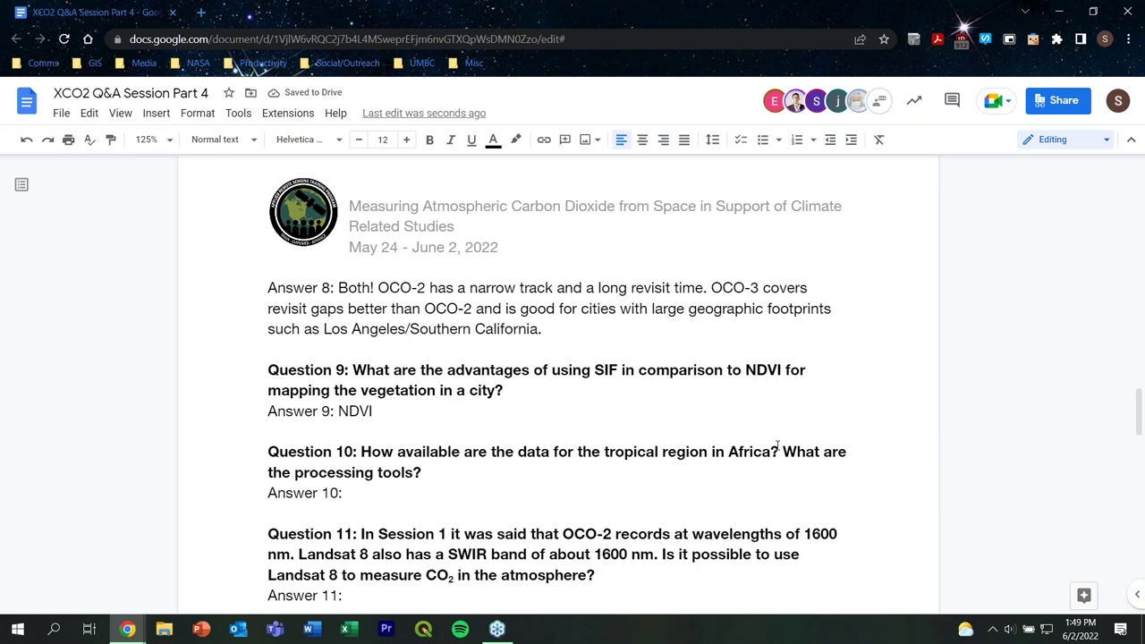
type("is the go to green")
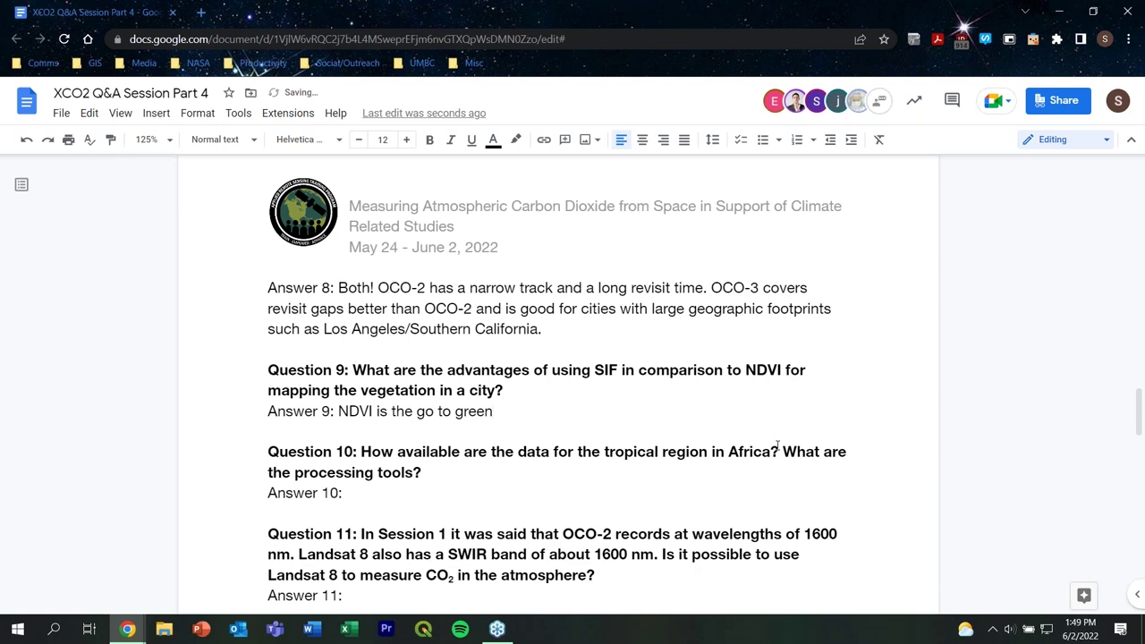
type("ess vege")
key("Tab")
type("in")
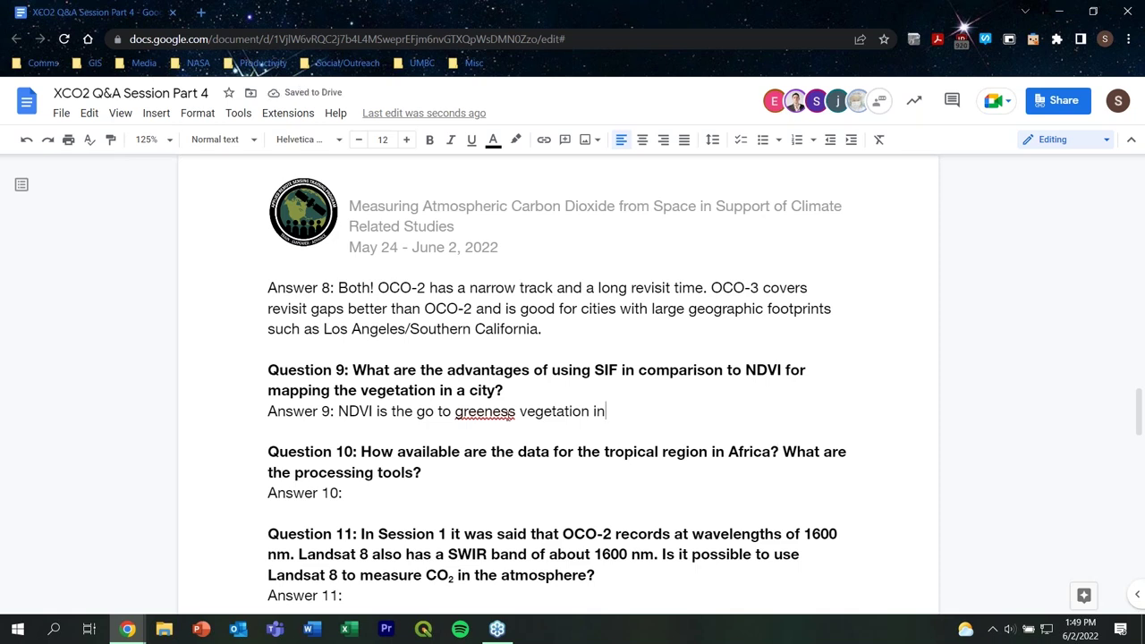
left_click(484, 411)
left_click(505, 393)
left_click(655, 430)
left_click(647, 419)
type("dex.")
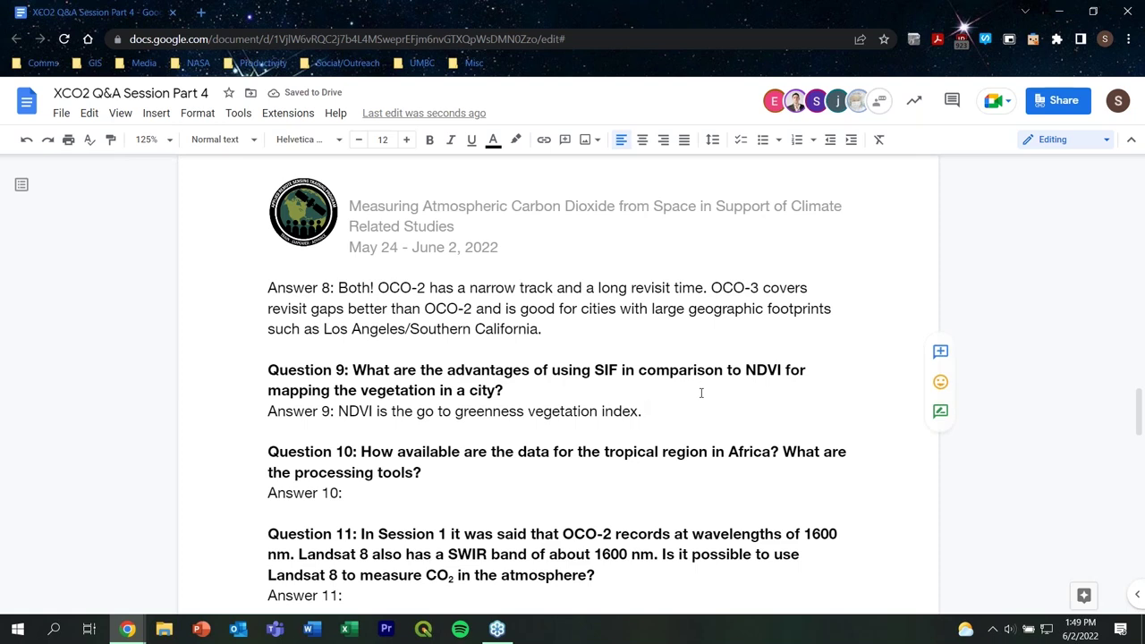
Add that SIF is closely related to photosynthesis but has a shorter time series than NDVI
type("S")
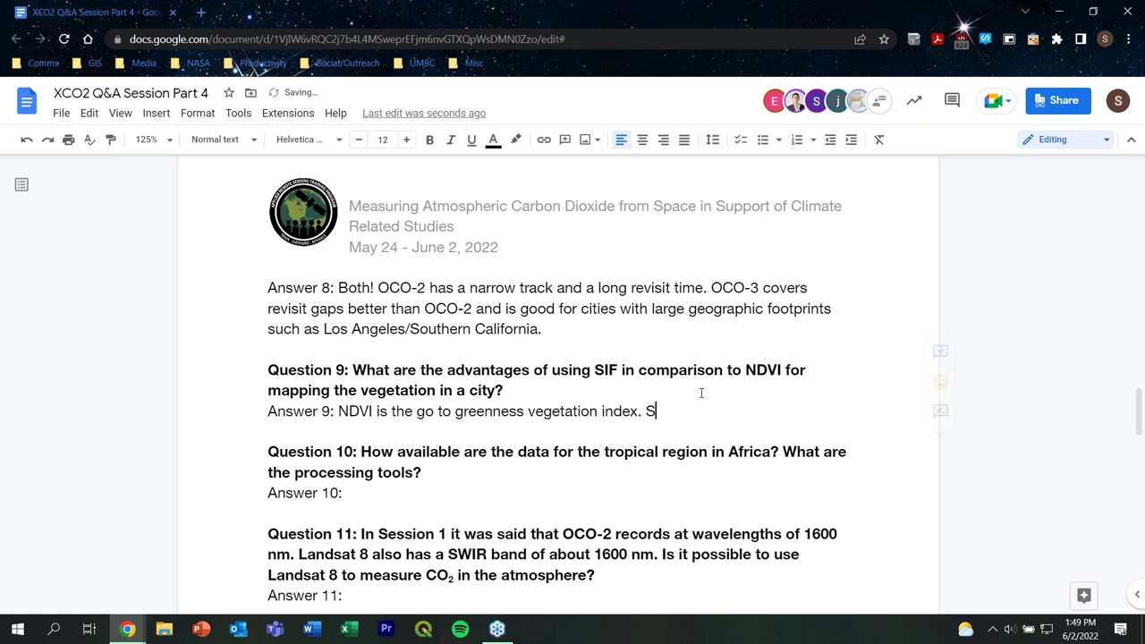
type("IF is closely re")
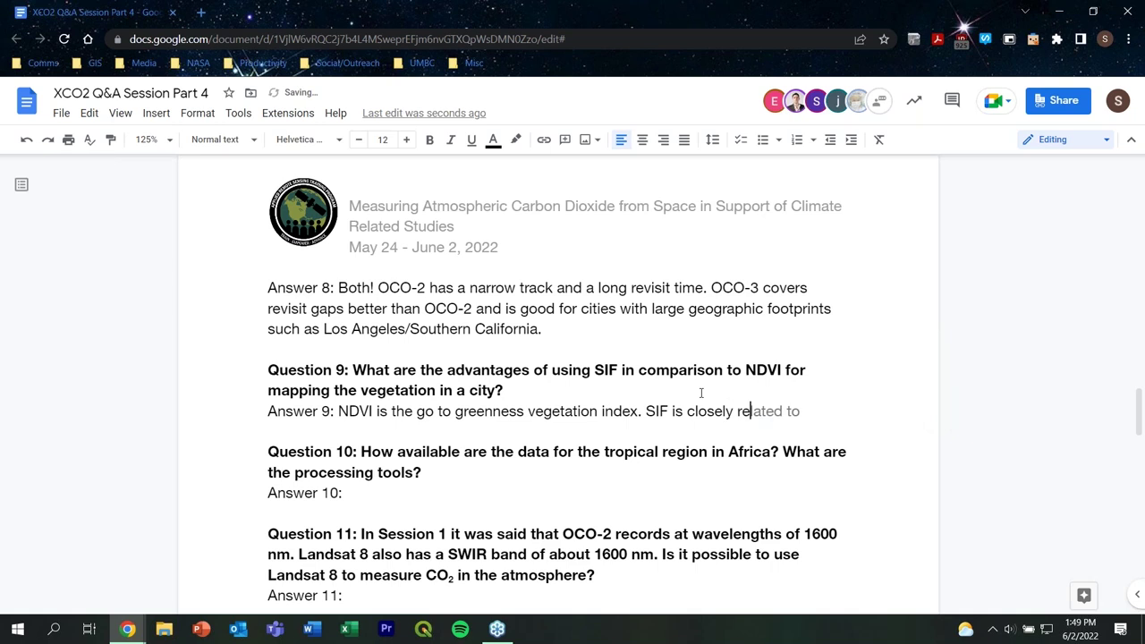
key("Tab")
type("photosyn")
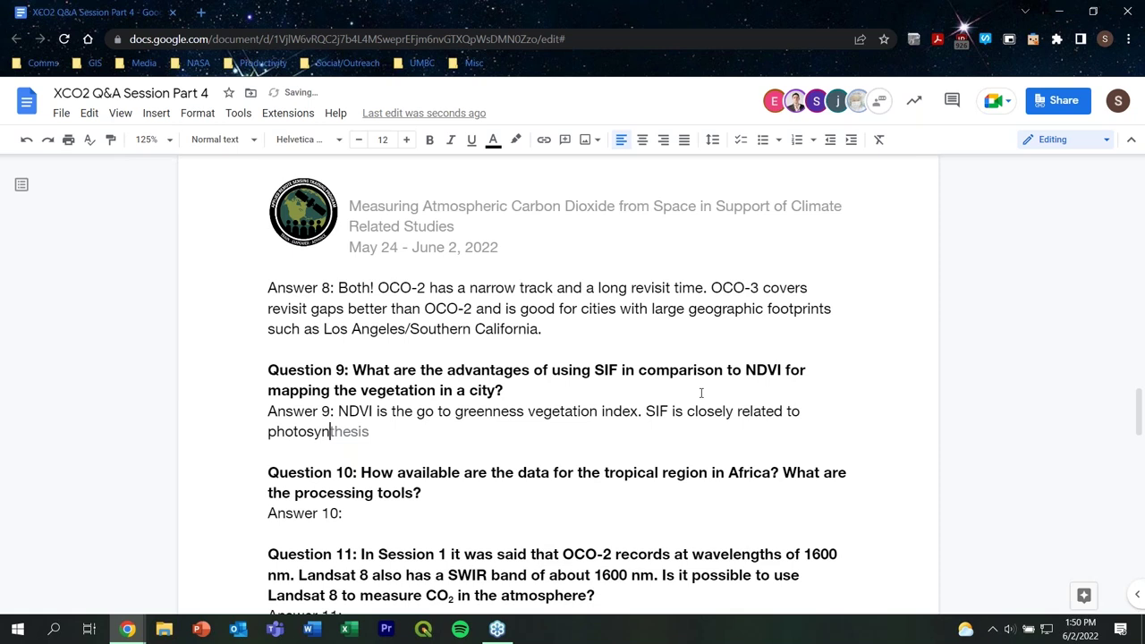
type("thesis.")
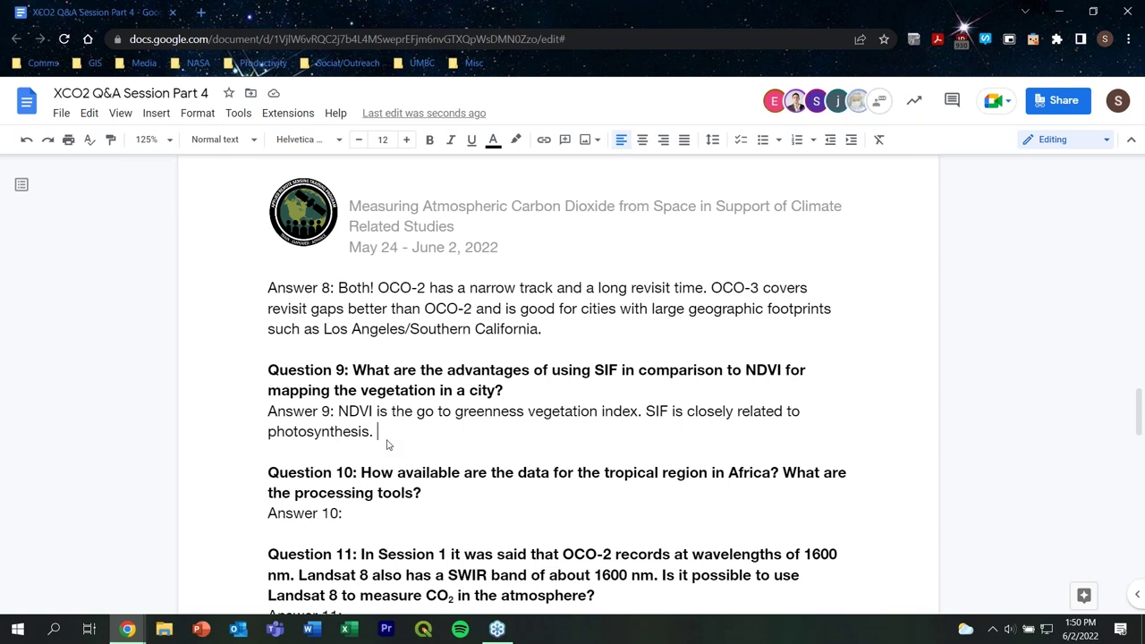
key("BackSpace")
key("BackSpace")
type(", but has  a")
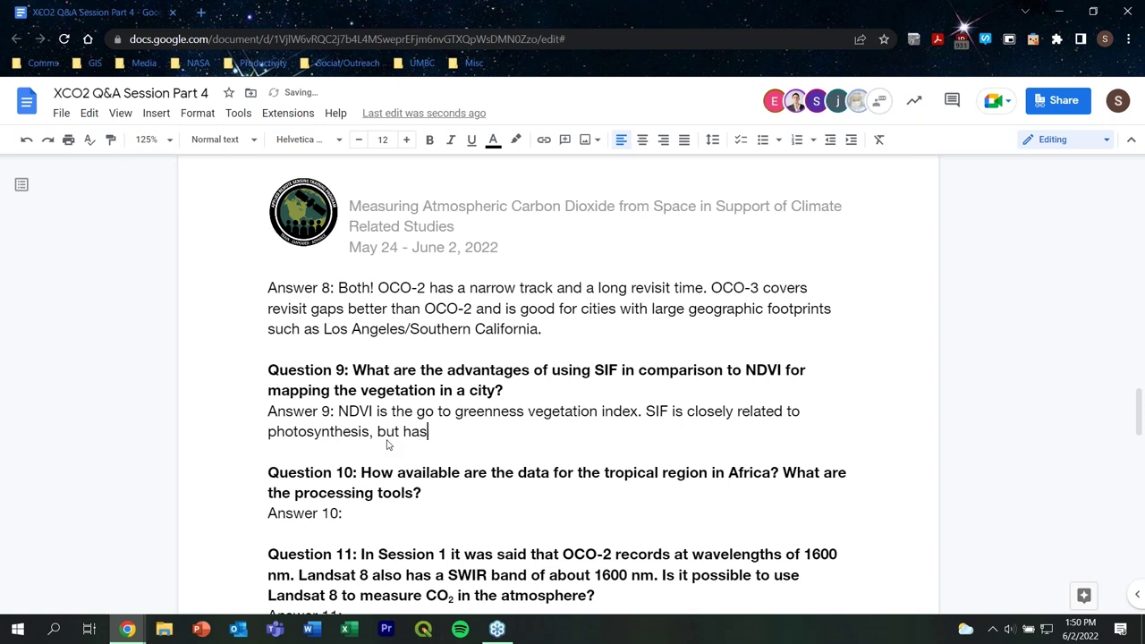
key("BackSpace")
key("BackSpace")
type("a shotr")
key("BackSpace")
key("BackSpace")
type("rter time ")
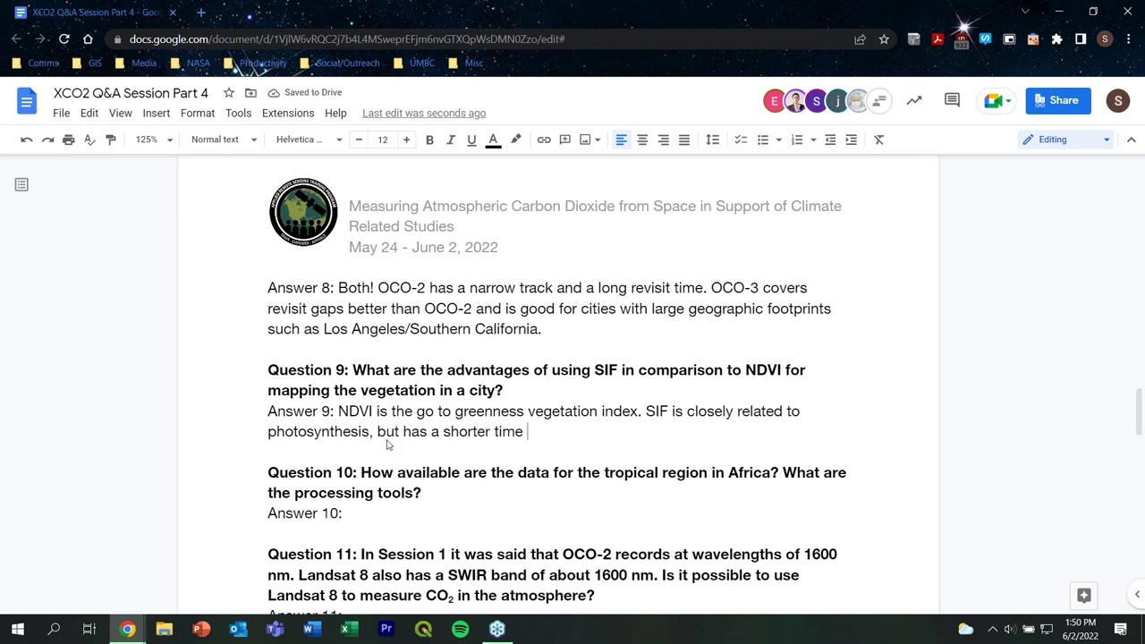
type("series c")
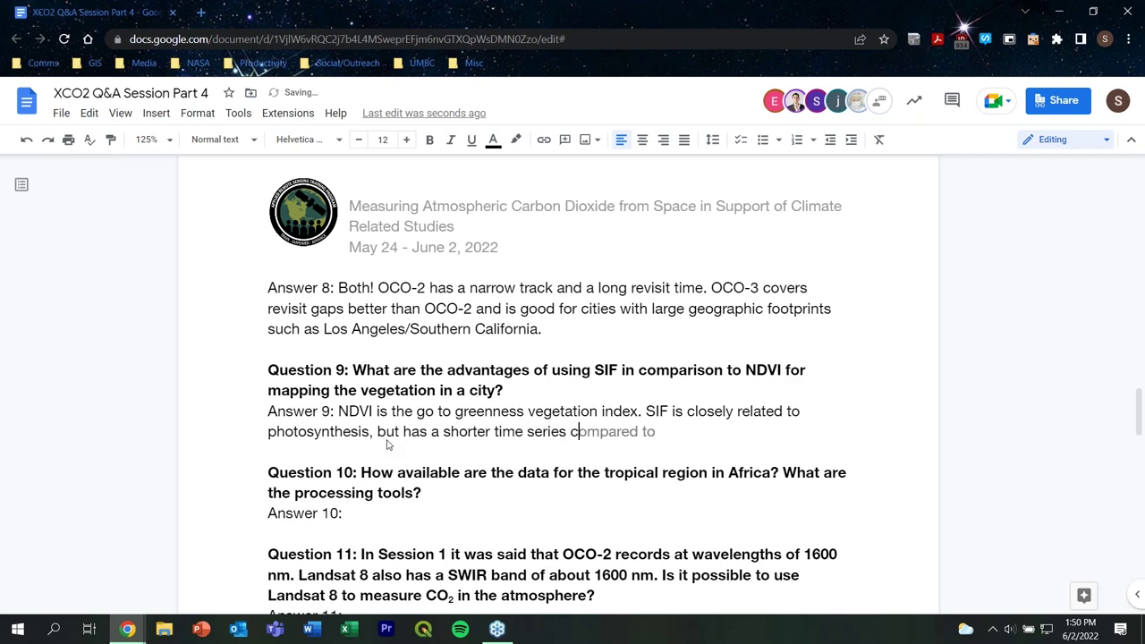
type("ompared to NDVI.")
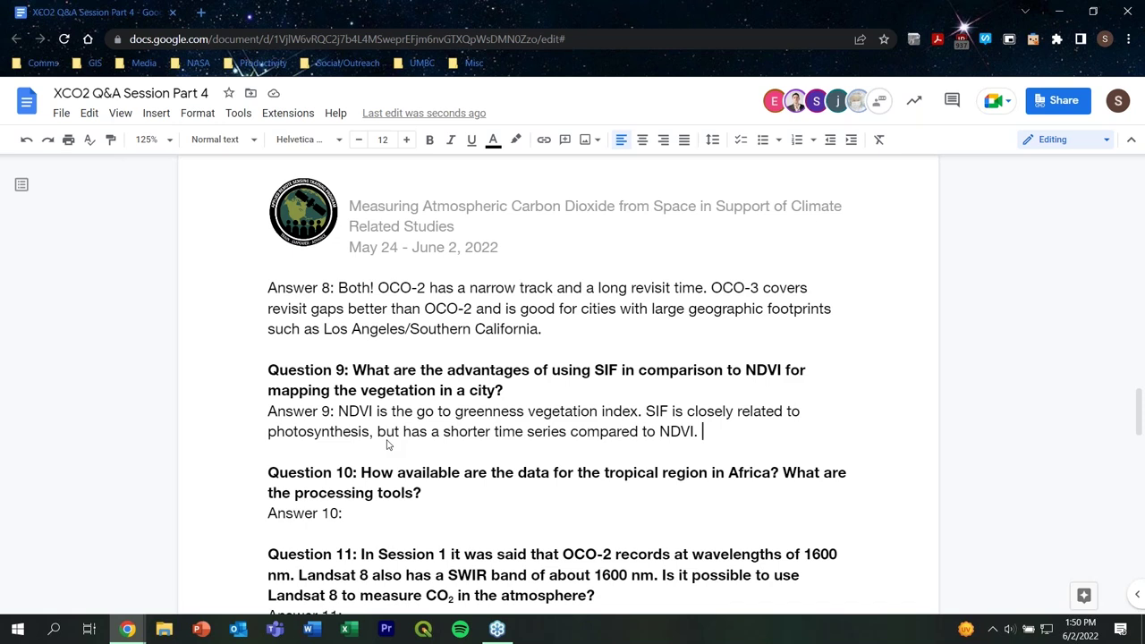
Add that SIF fills photosynthesis gaps versus NDVI, which solely measures greenness
type("SIF can hel")
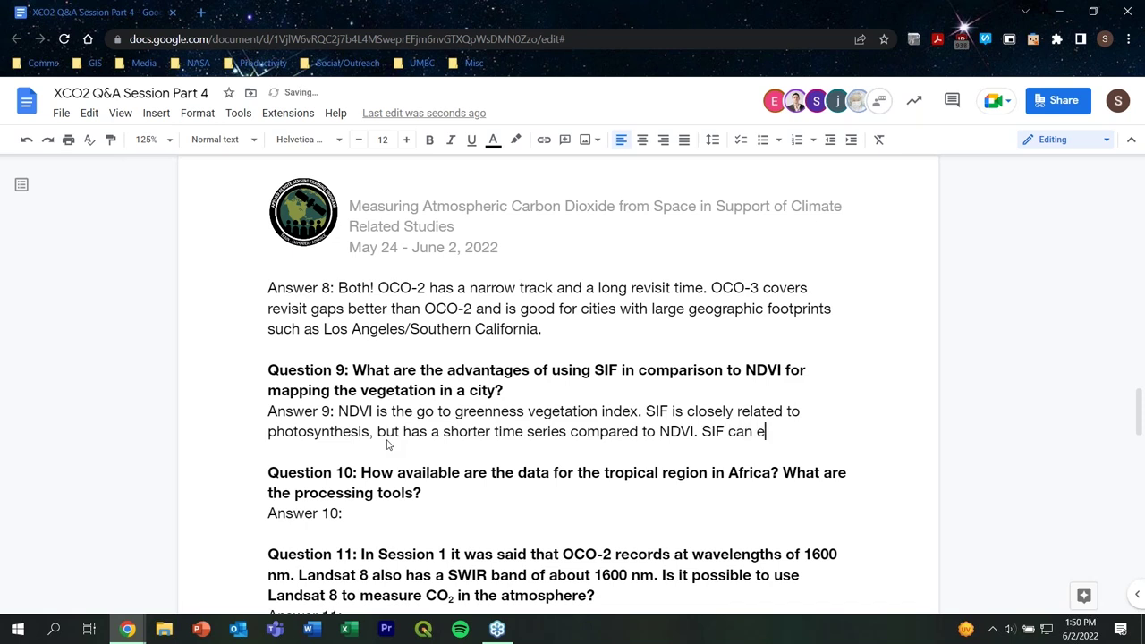
type("p to fill in gaps ")
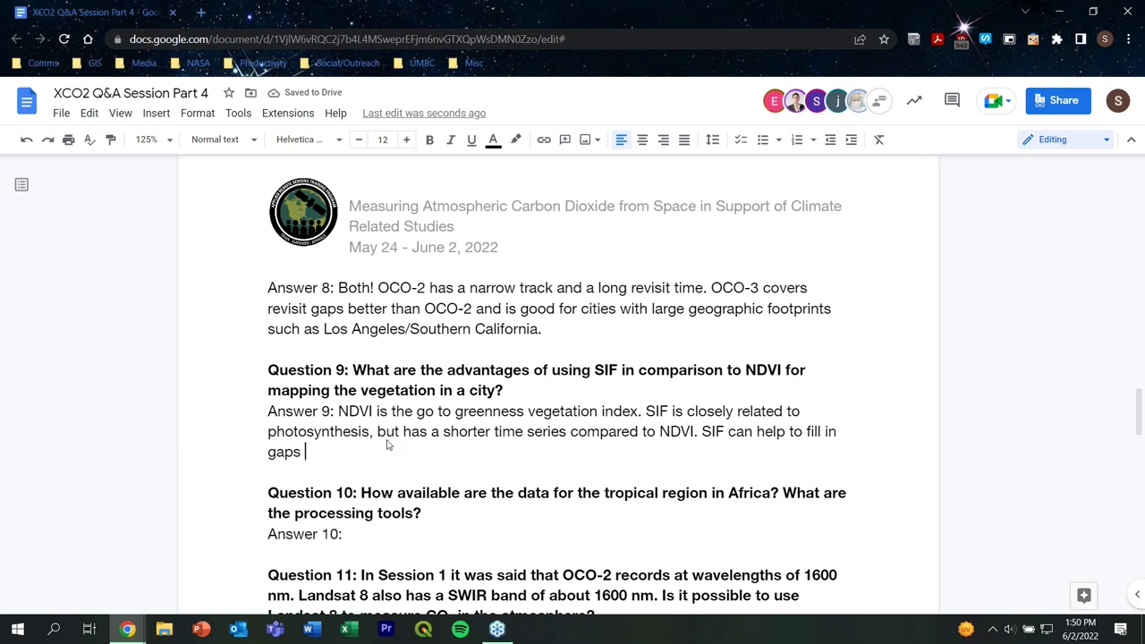
type("in terms of photo")
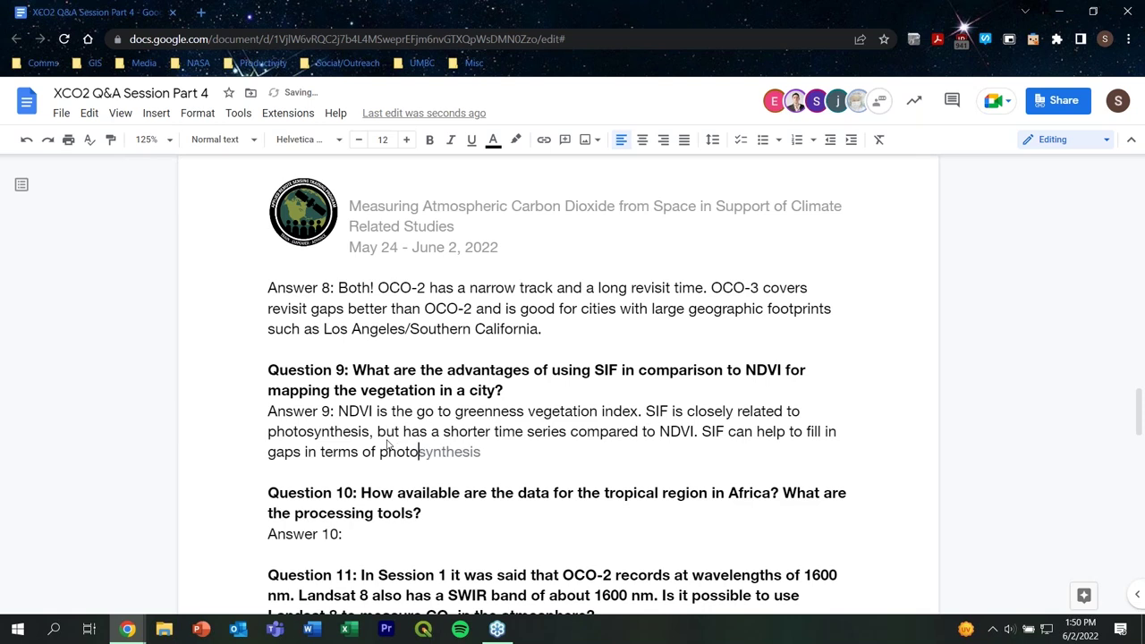
key("Tab")
type("vers")
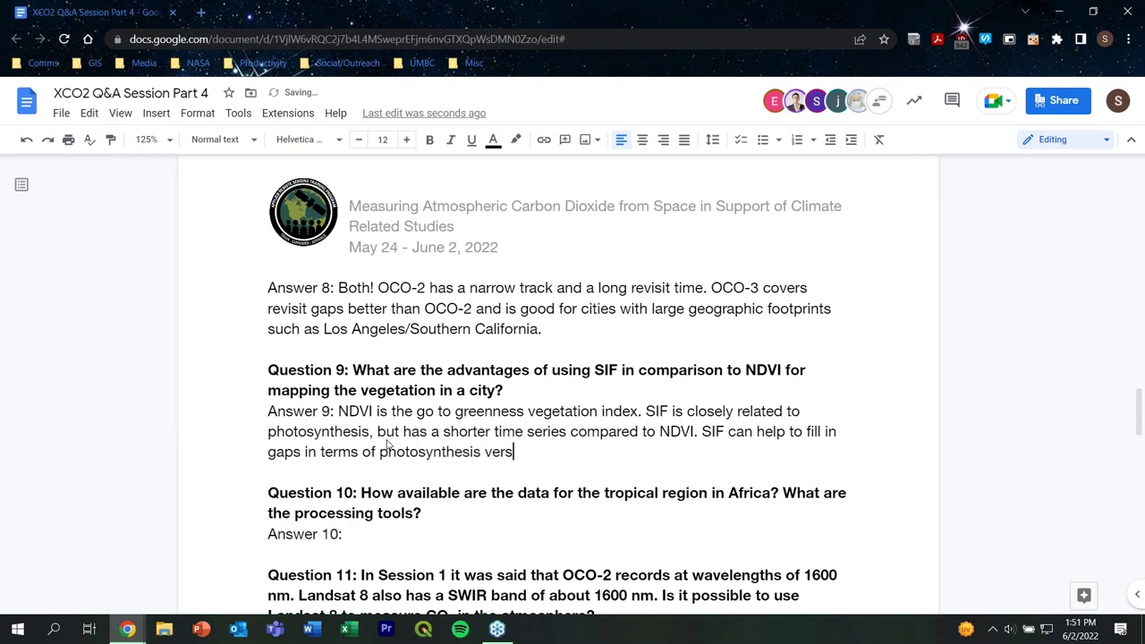
type("us NDVI that meas")
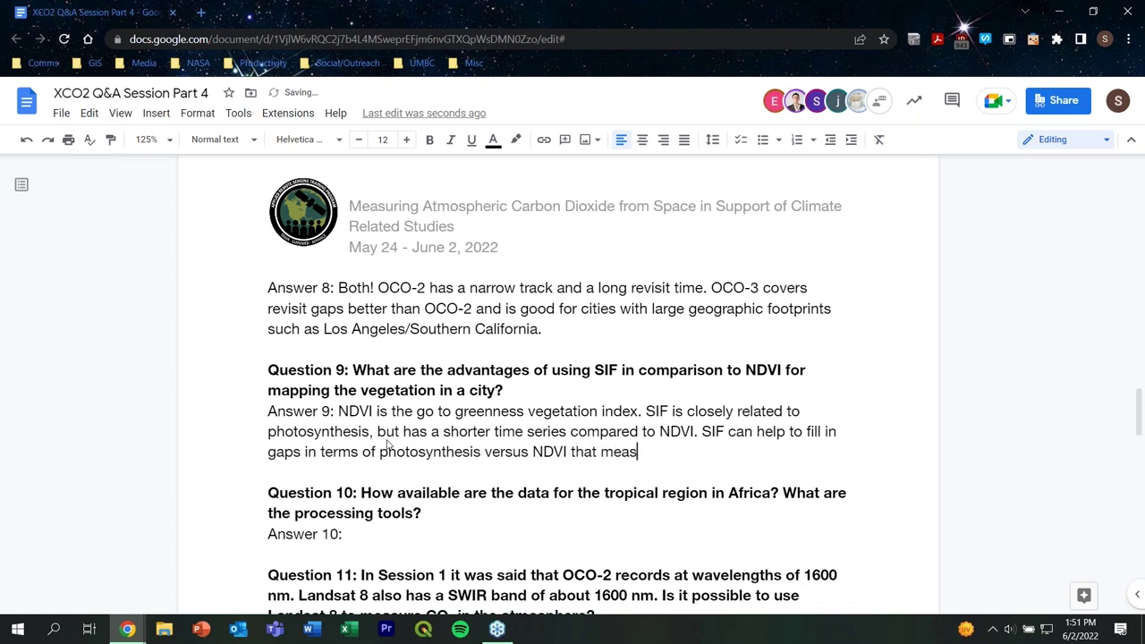
type("ur")
key("BackSpace")
key("BackSpace")
key("BackSpace")
key("BackSpace")
key("BackSpace")
key("BackSpace")
type("solely measures green")
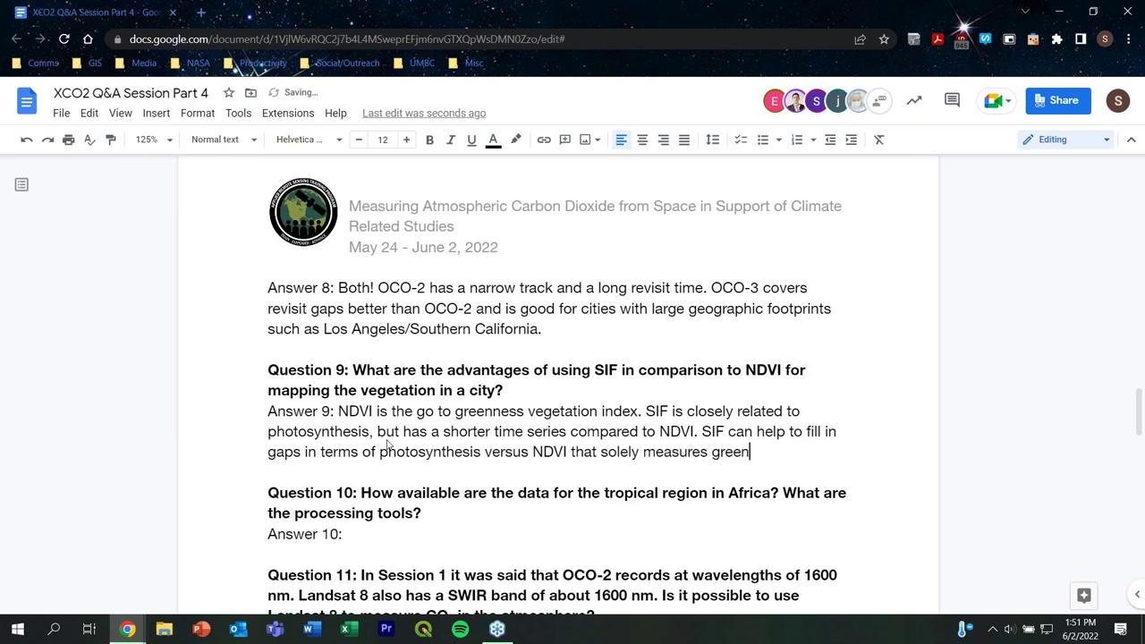
type("ness.")
Start Answer 10 with 'Refer to the Part 2 of the presentation. There are'
scroll(388, 445, "down", 2)
double_click(407, 383)
key("BackSpace")
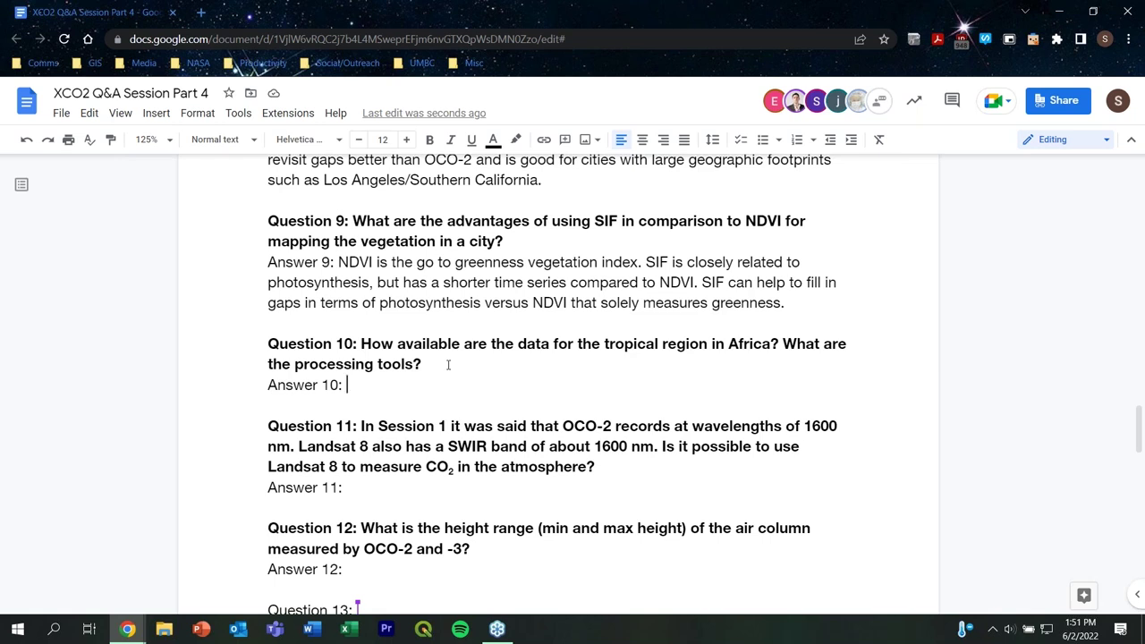
type("Refer to the f")
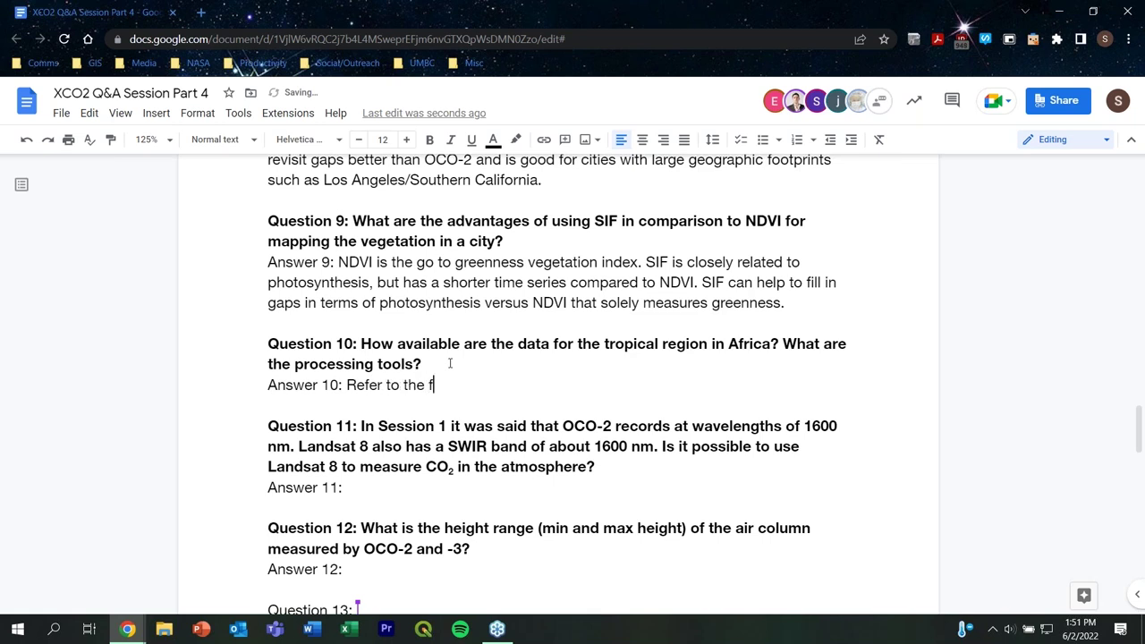
key("BackSpace")
type("Part 2 of the presenta")
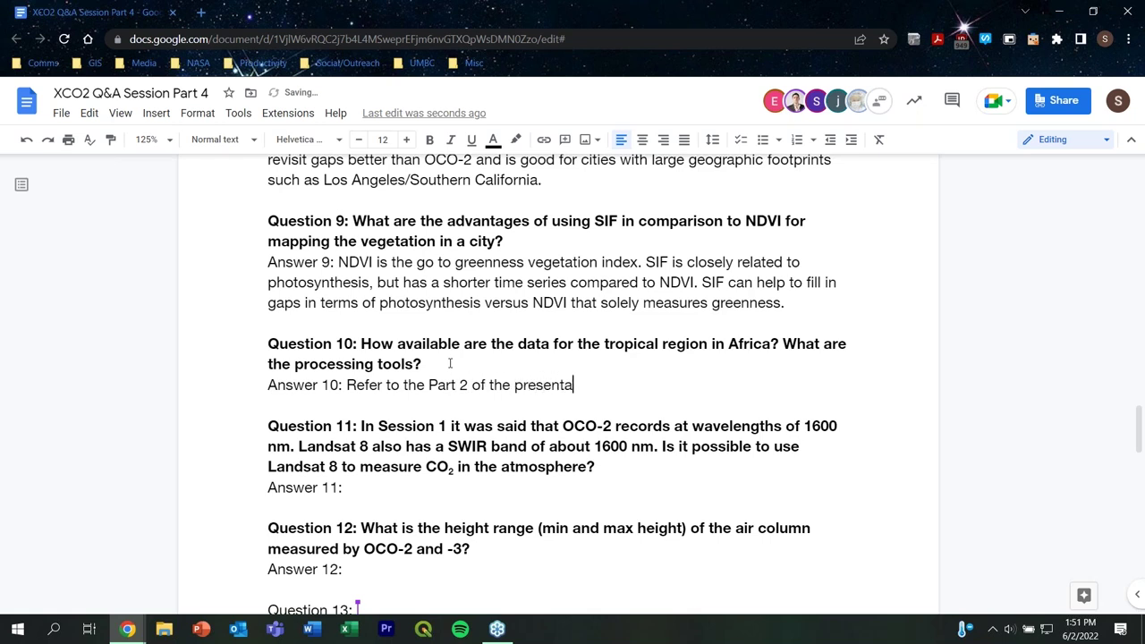
type("tion. There a")
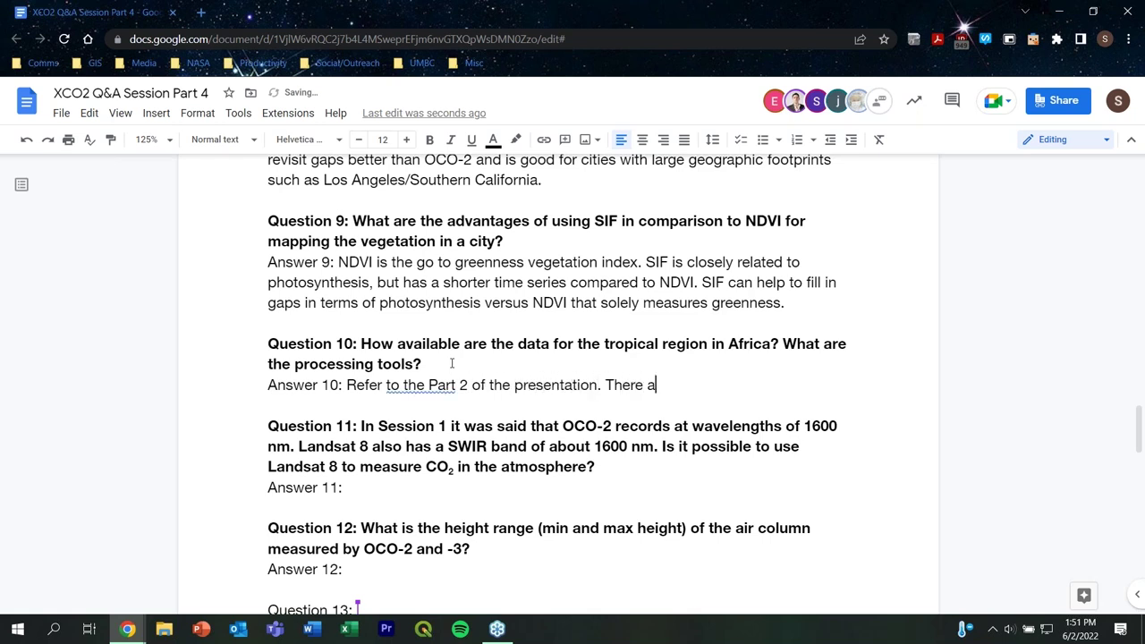
type("re")
Accept the grammar fix removing the extra 'the', then add 'gaps in tropical regions due to cloud cover.'
left_click(414, 384)
left_click(413, 361)
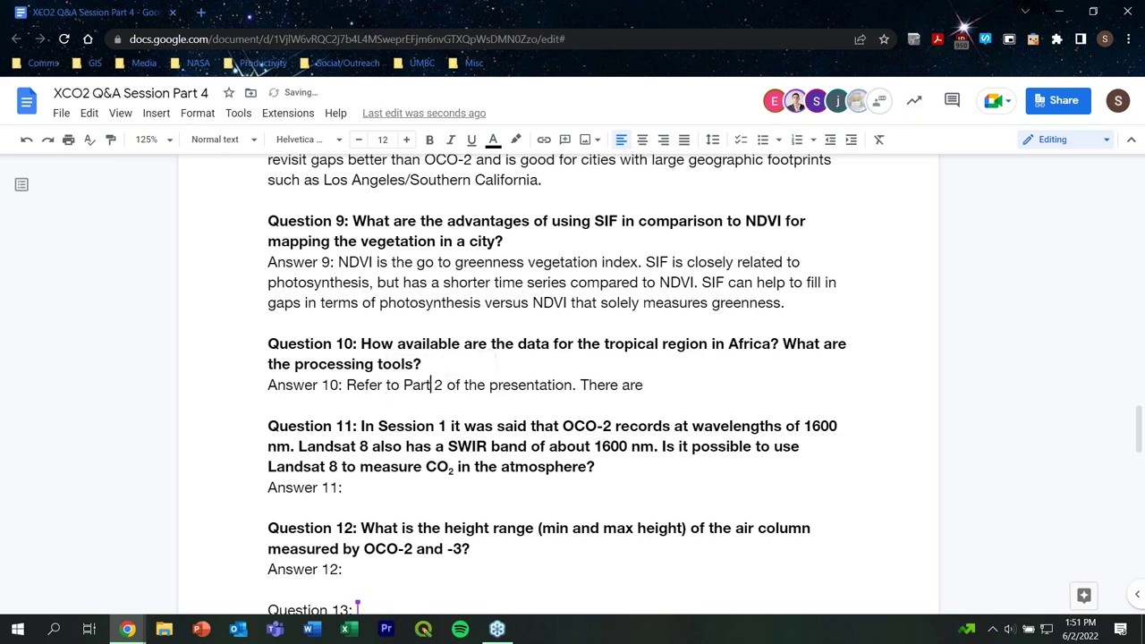
left_click(660, 385)
type("gaps in tropical regions due")
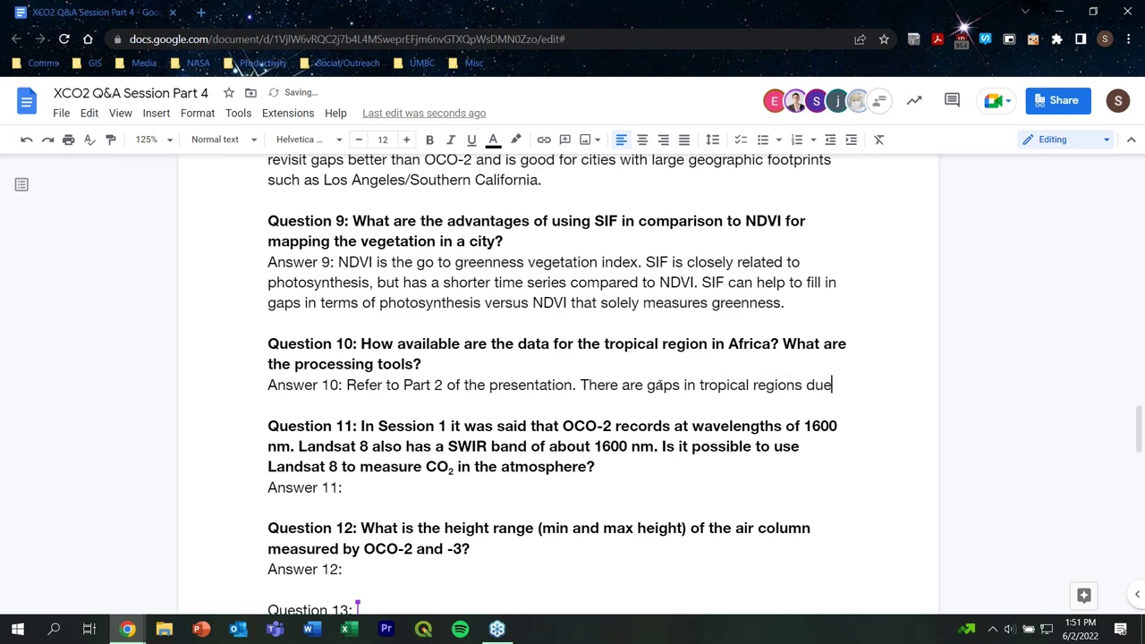
type(" to cloud coe")
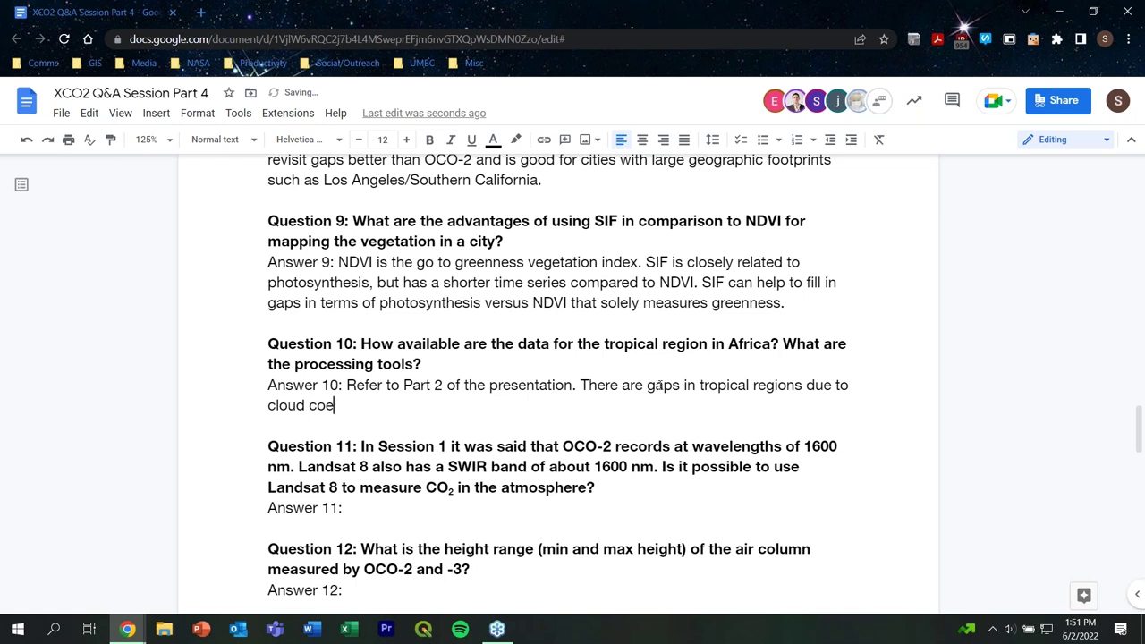
key("BackSpace")
type("ver.")
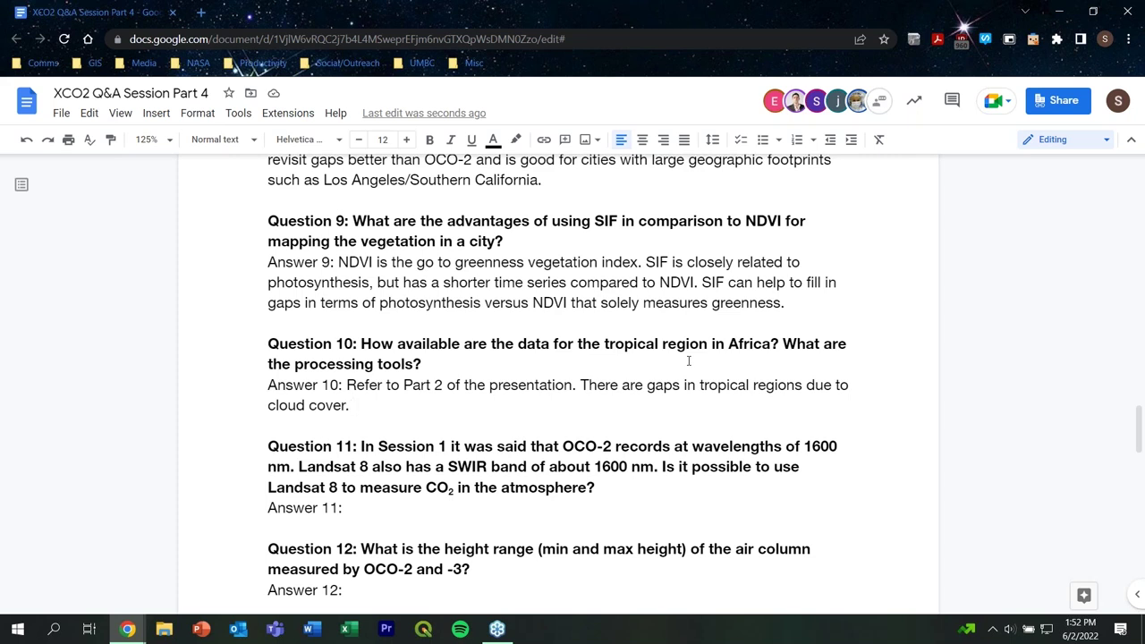
Add 'Processing is dependent on sampling and caution has to be taken when working in these regions.' to Answer 10
type("Processing ")
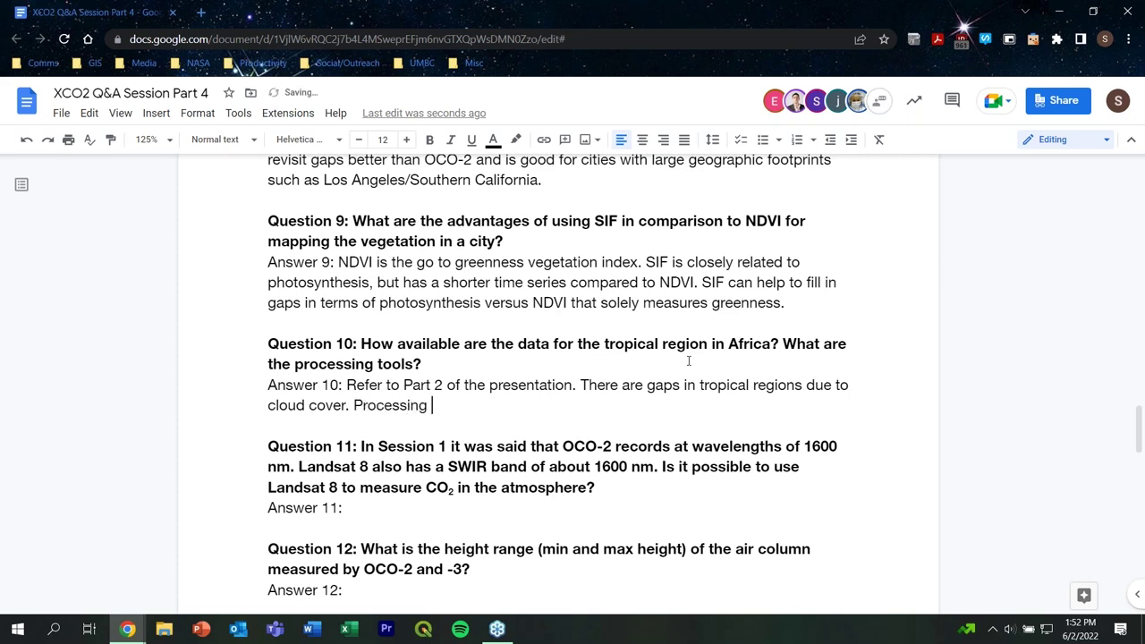
type("is depen")
key("Tab")
type("sampling")
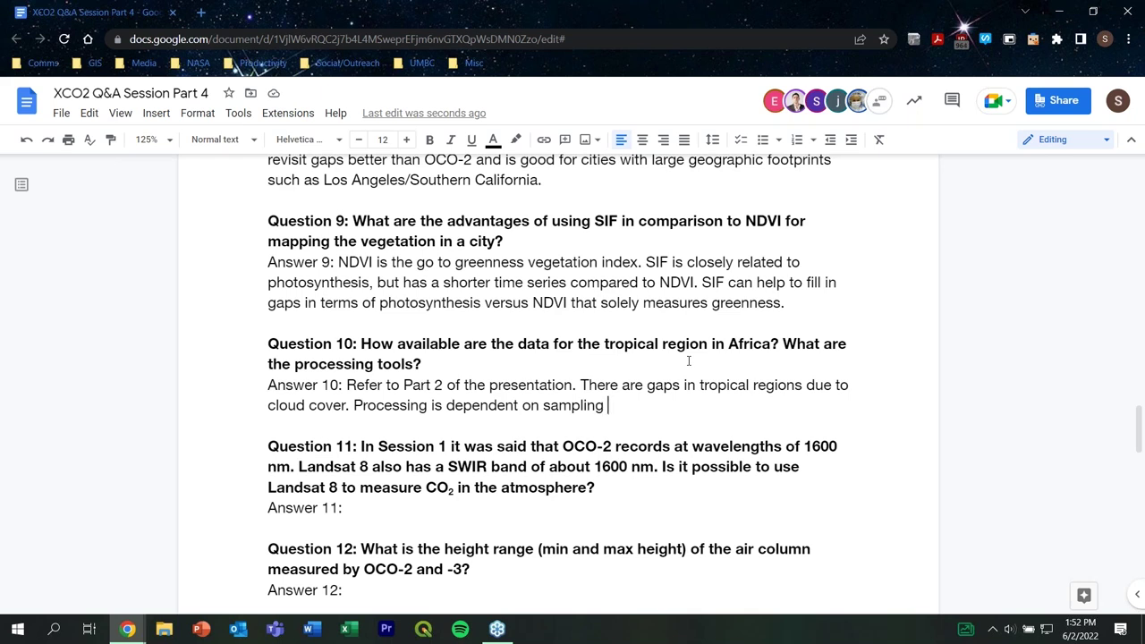
type("and ")
type("the")
key("BackSpace")
key("BackSpace")
key("BackSpace")
type("ca")
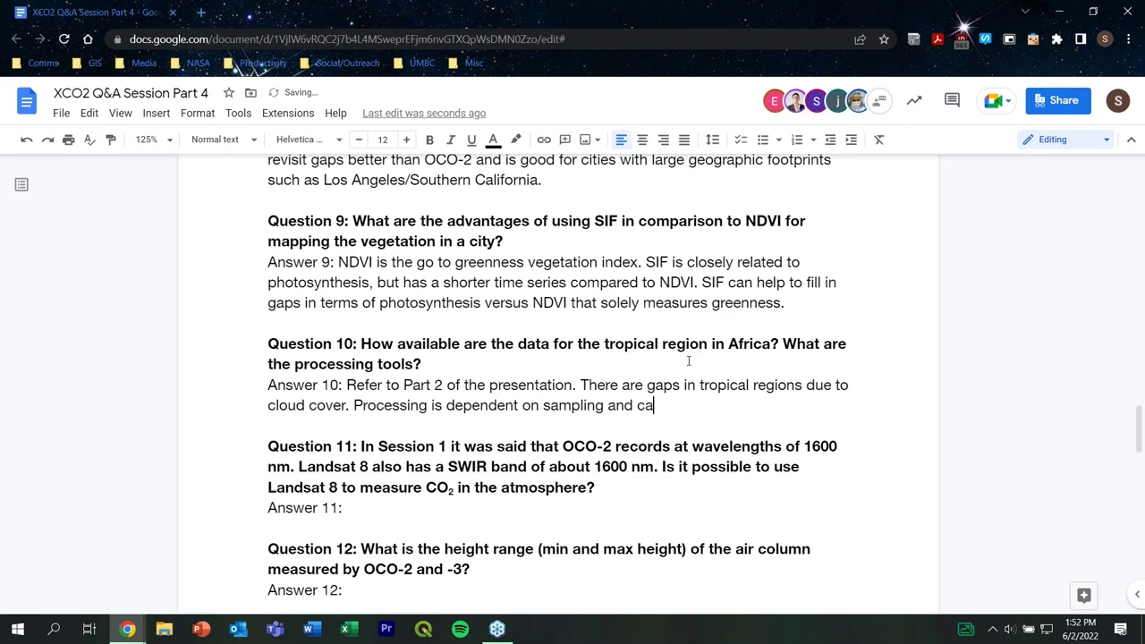
type("ution has to be")
key("Tab")
type("when ")
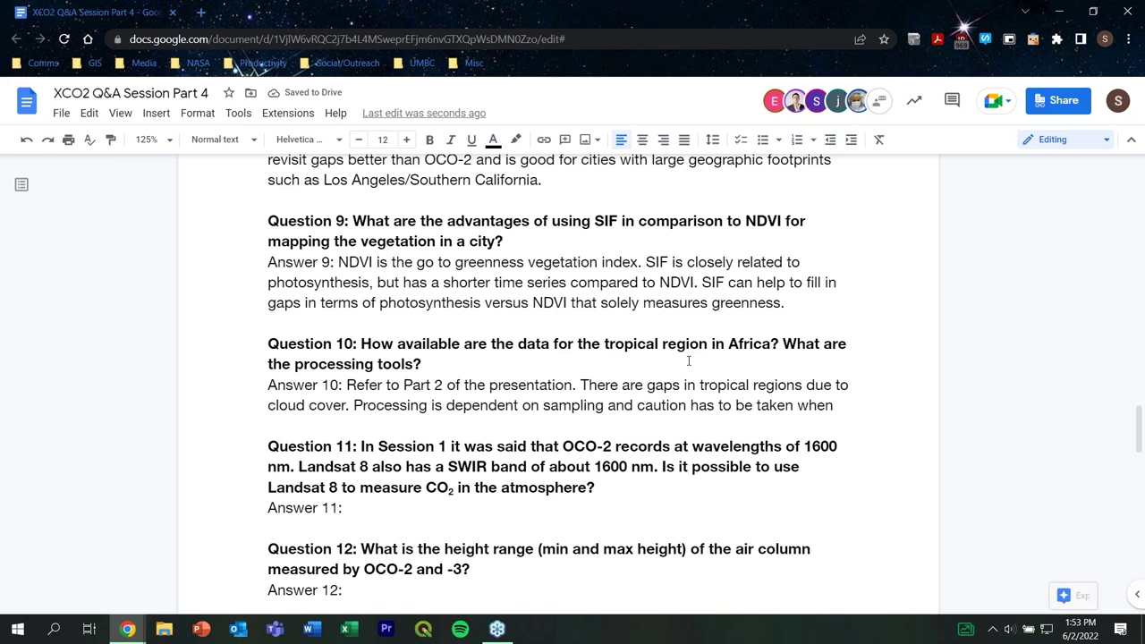
type("wo")
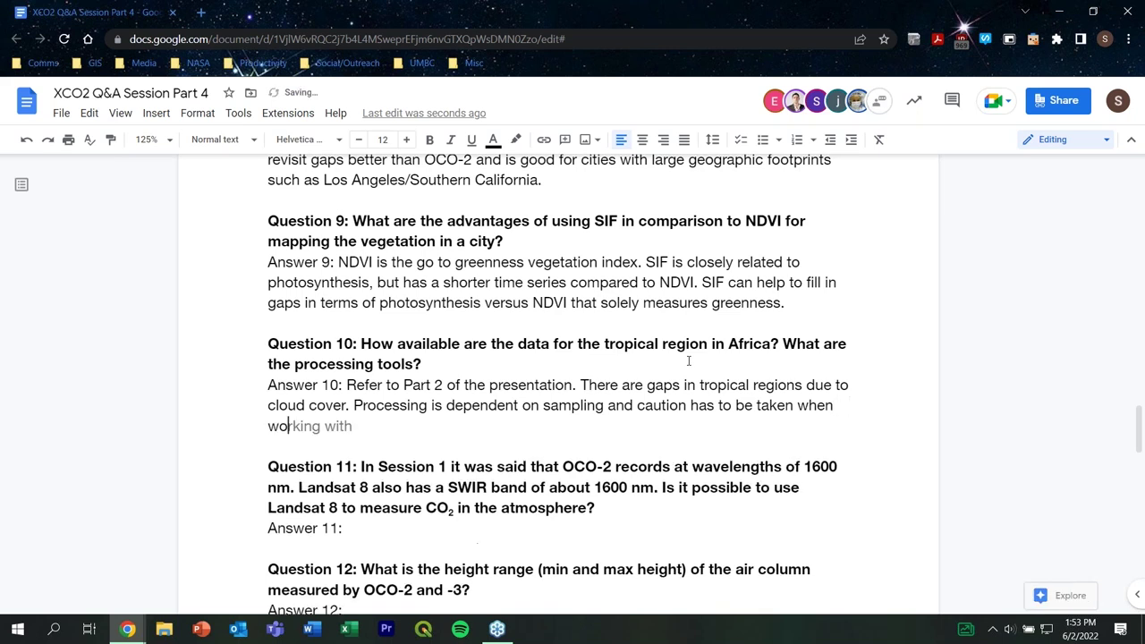
type("e")
key("BackSpace")
type("rking in these")
key("Tab")
type(".")
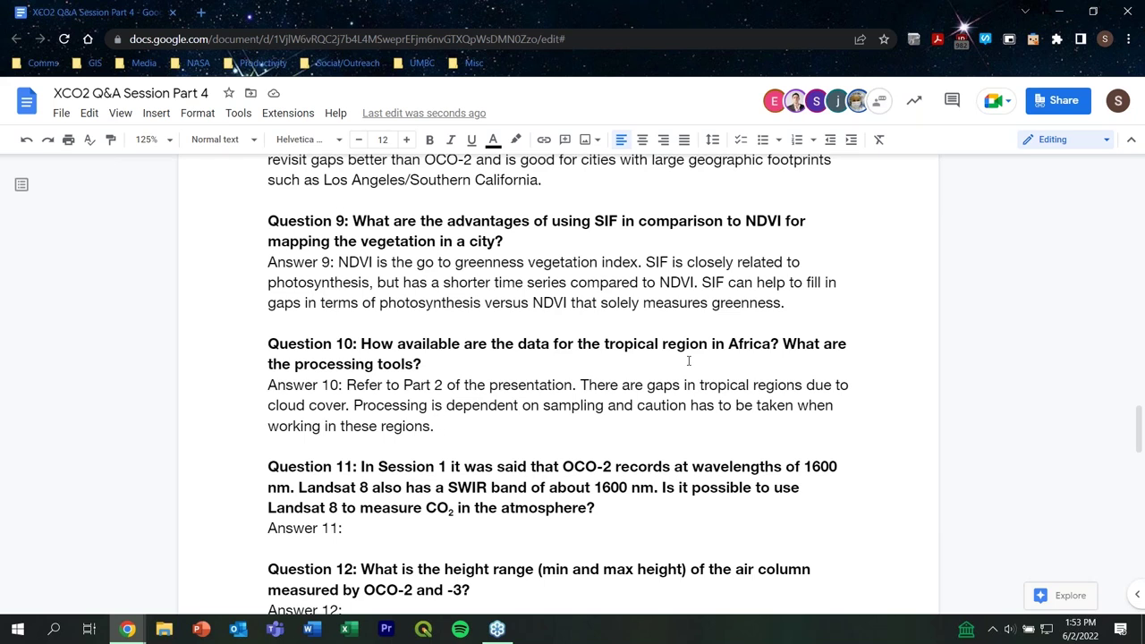
Add that enough information exists for interannual data but not for short term analysis
type("We do get enough")
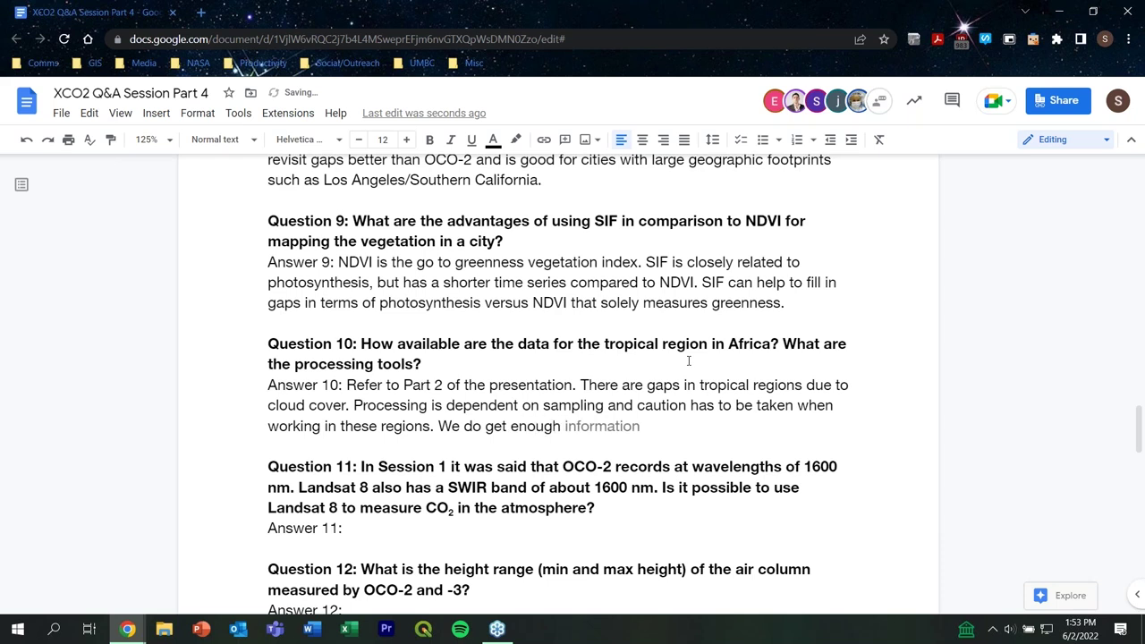
key("Tab")
type("in these ")
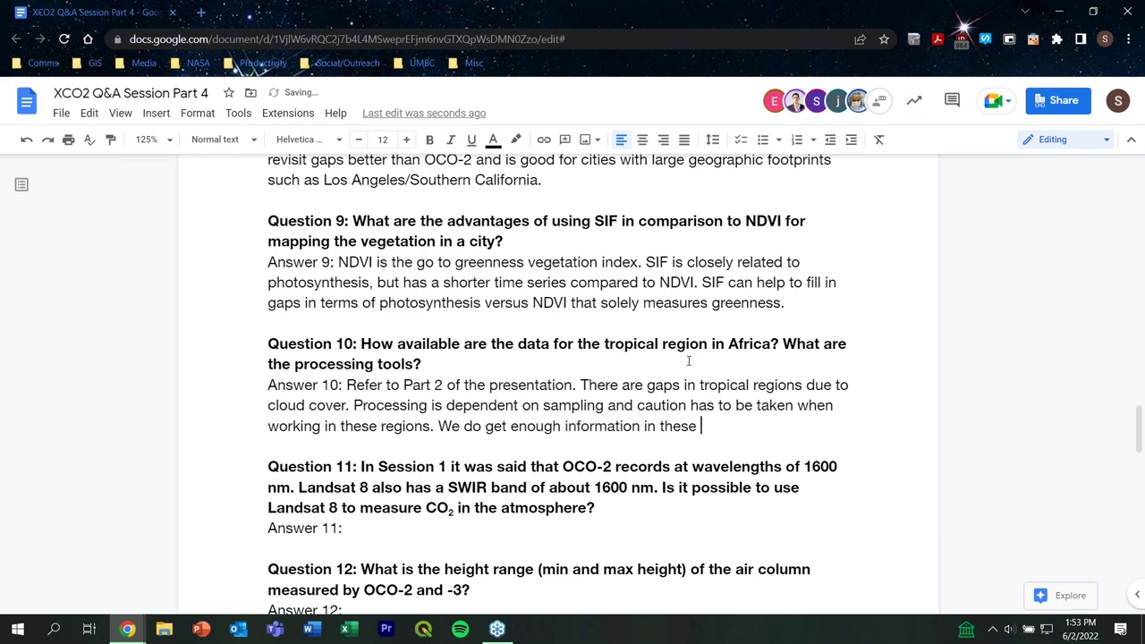
type("regions to put togh")
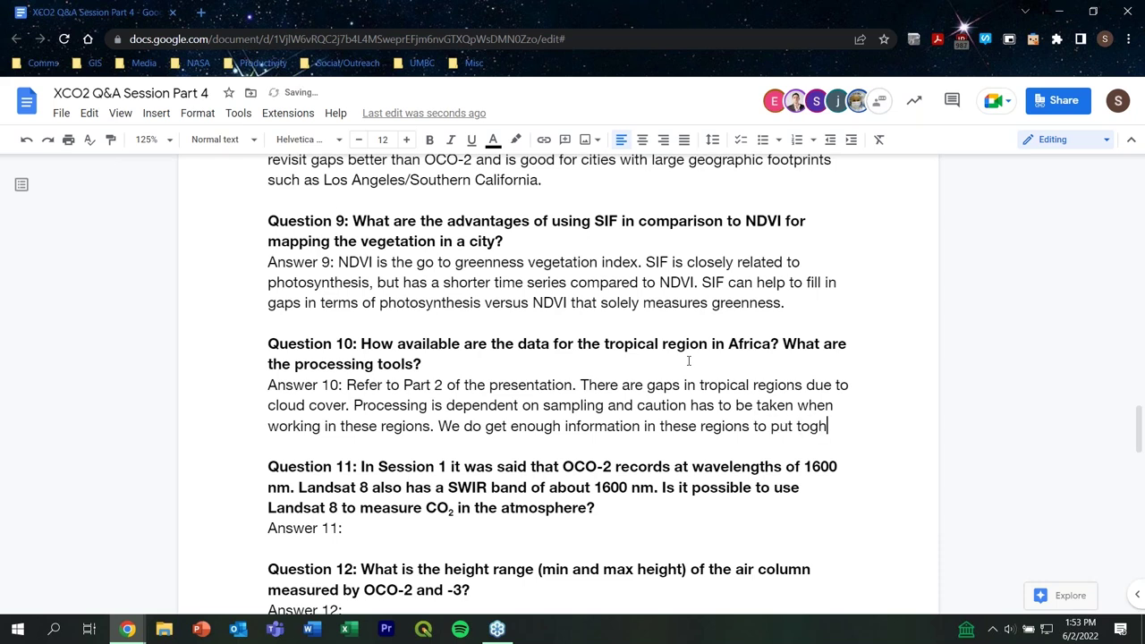
key("BackSpace")
type("ether")
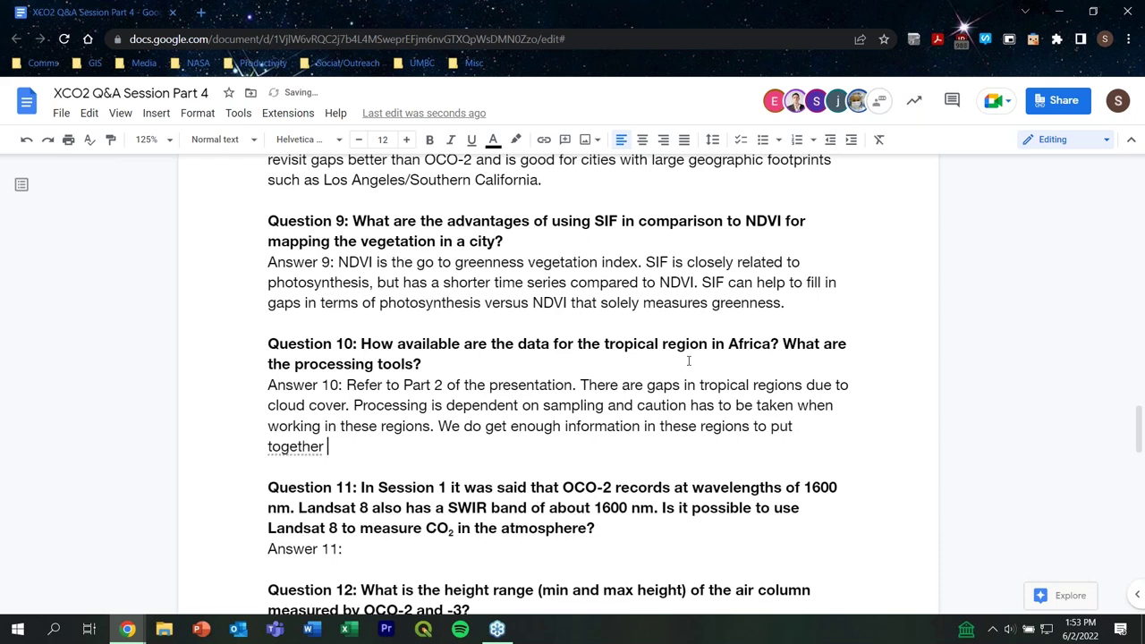
type(" interann")
type("ual ")
type("d")
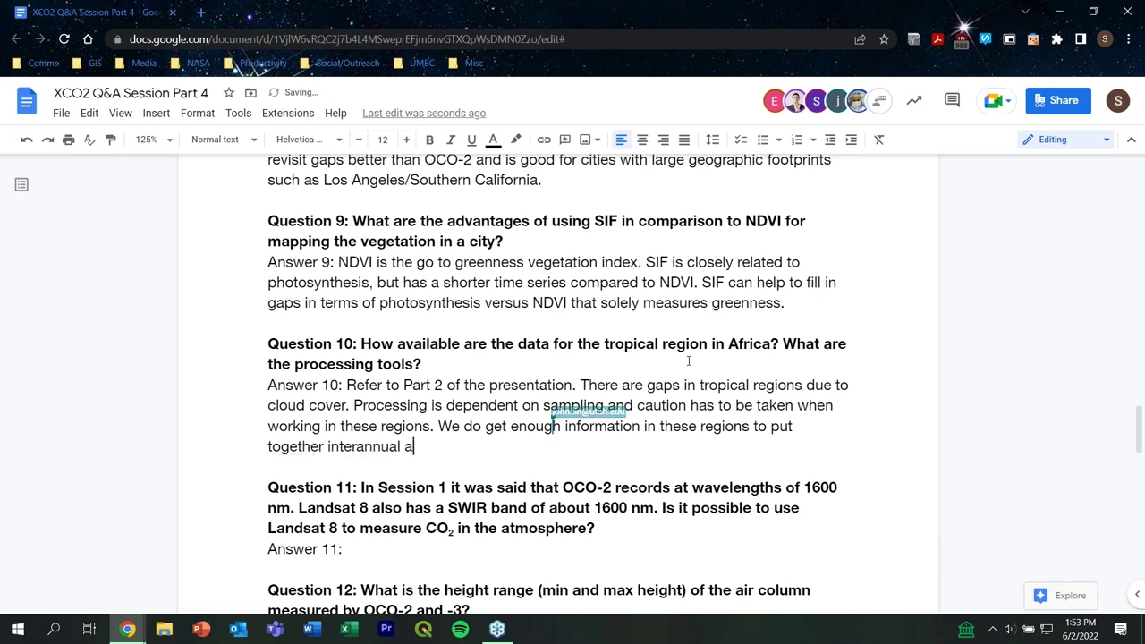
type("ata")
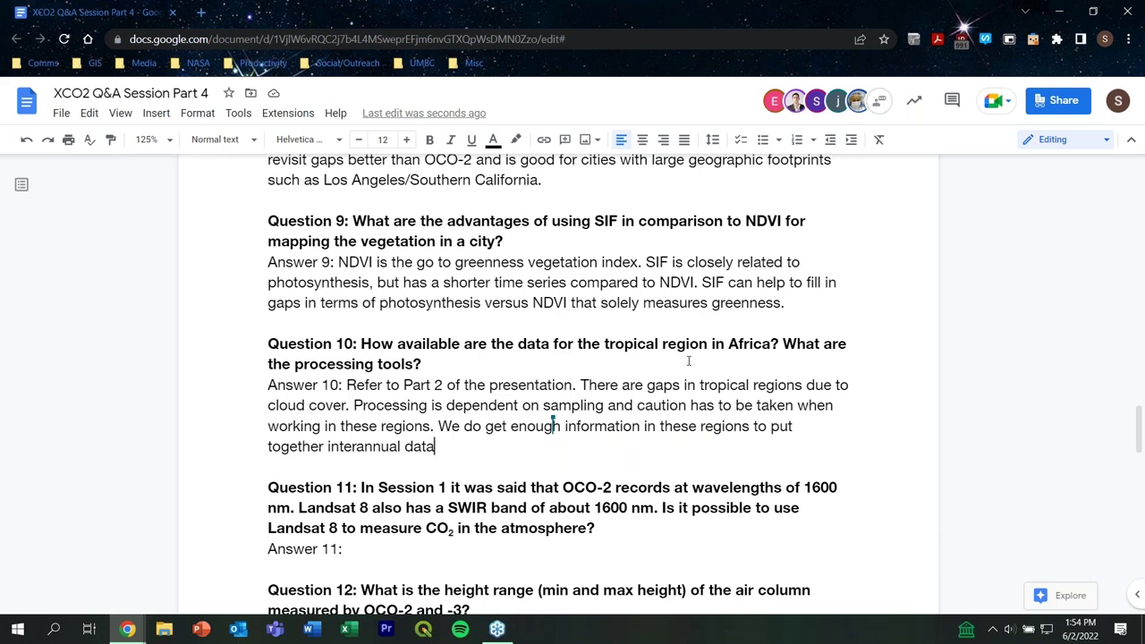
type(", but it is not goof")
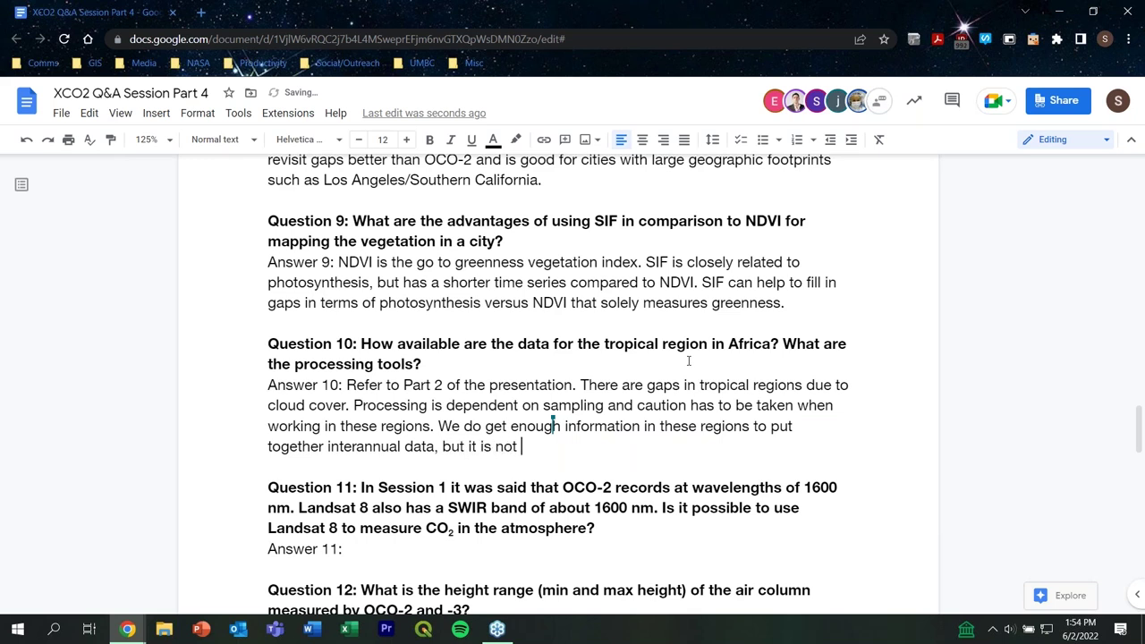
key("BackSpace")
key("BackSpace")
type("d for looking a")
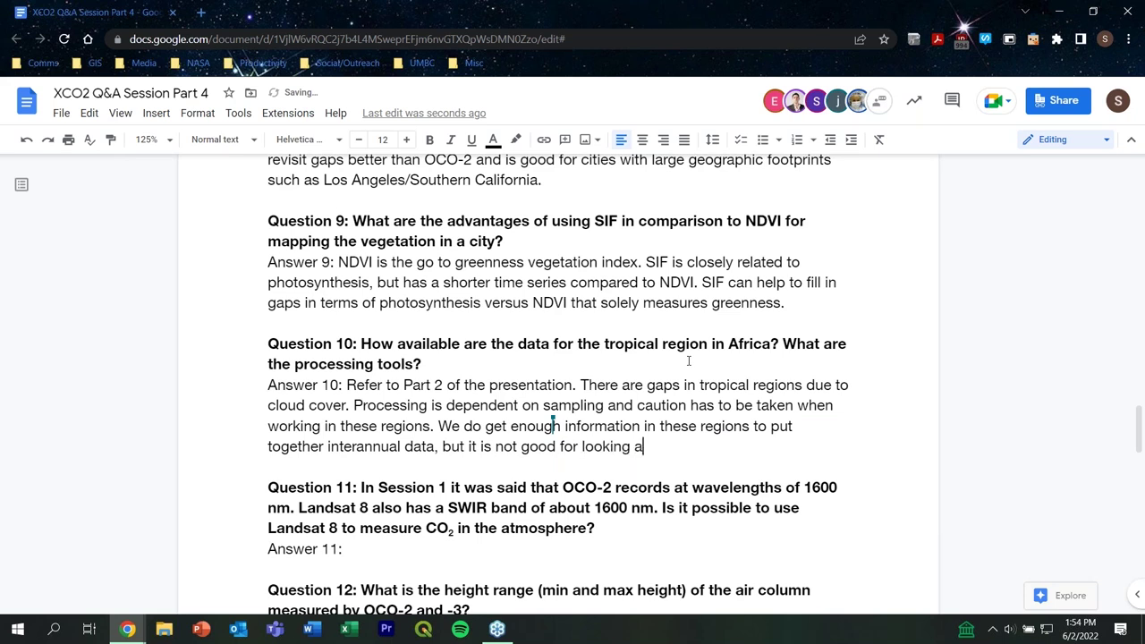
type("t short term ana")
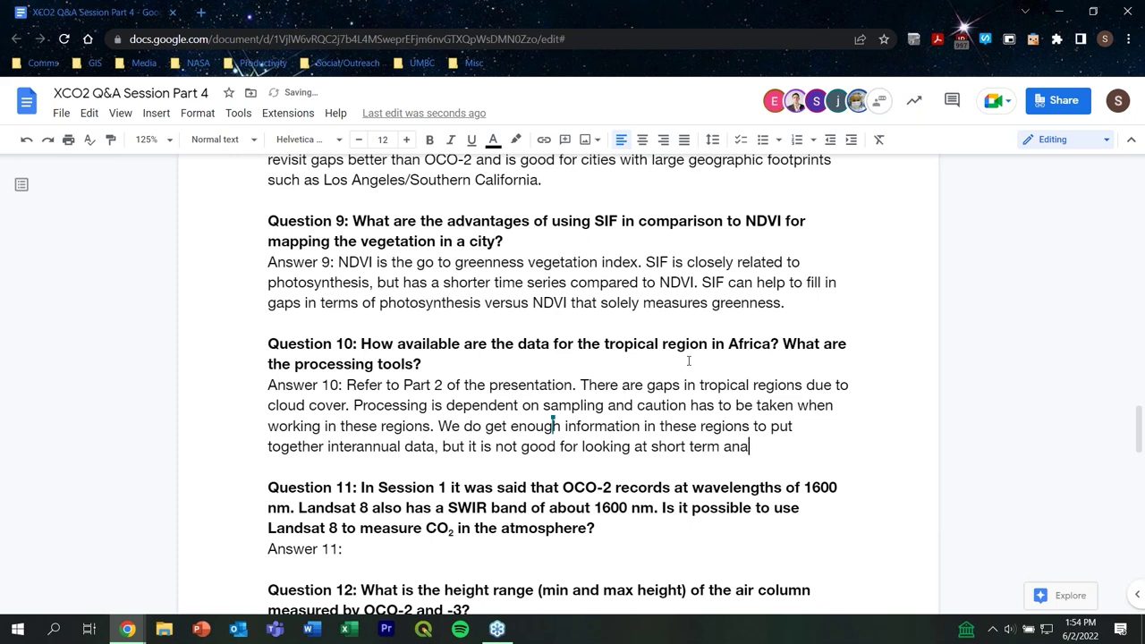
type("lysis.")
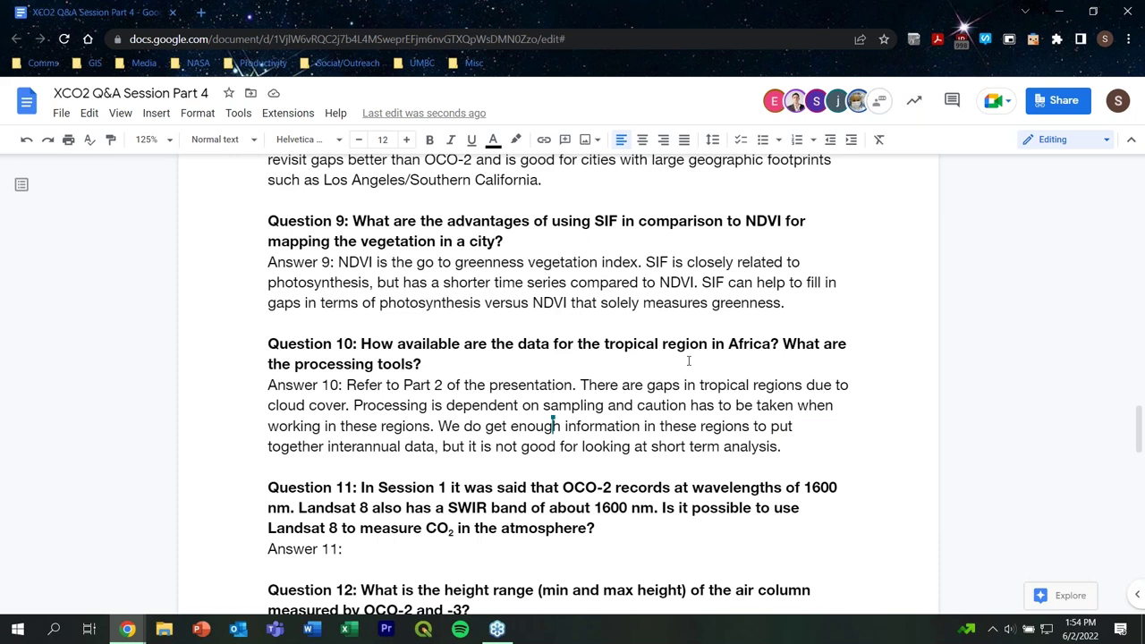
Add 'SIF is a great tool and is less sensitive to cloud cover and is good in combination with XCO2.'
type("SIF is a great to")
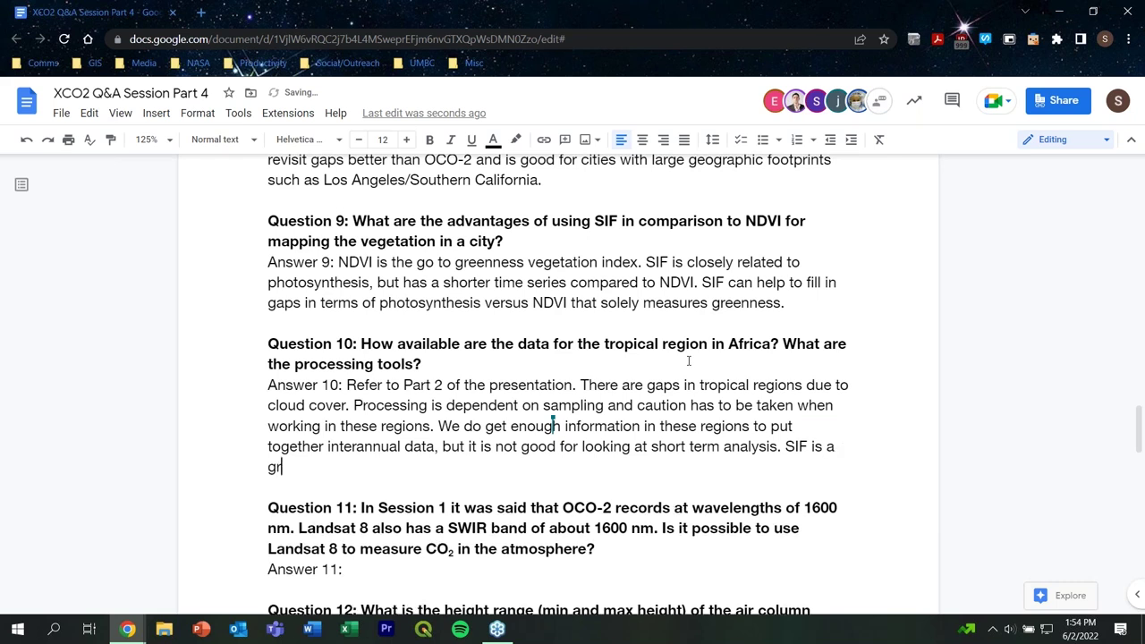
type("ol and is less ")
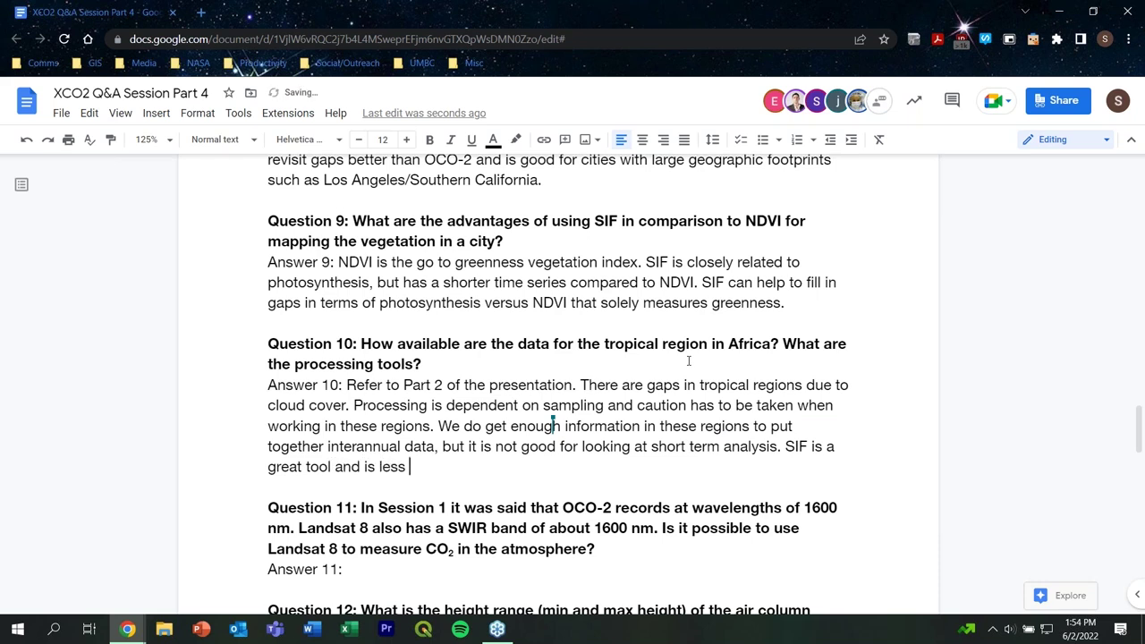
type("sensitive to cl")
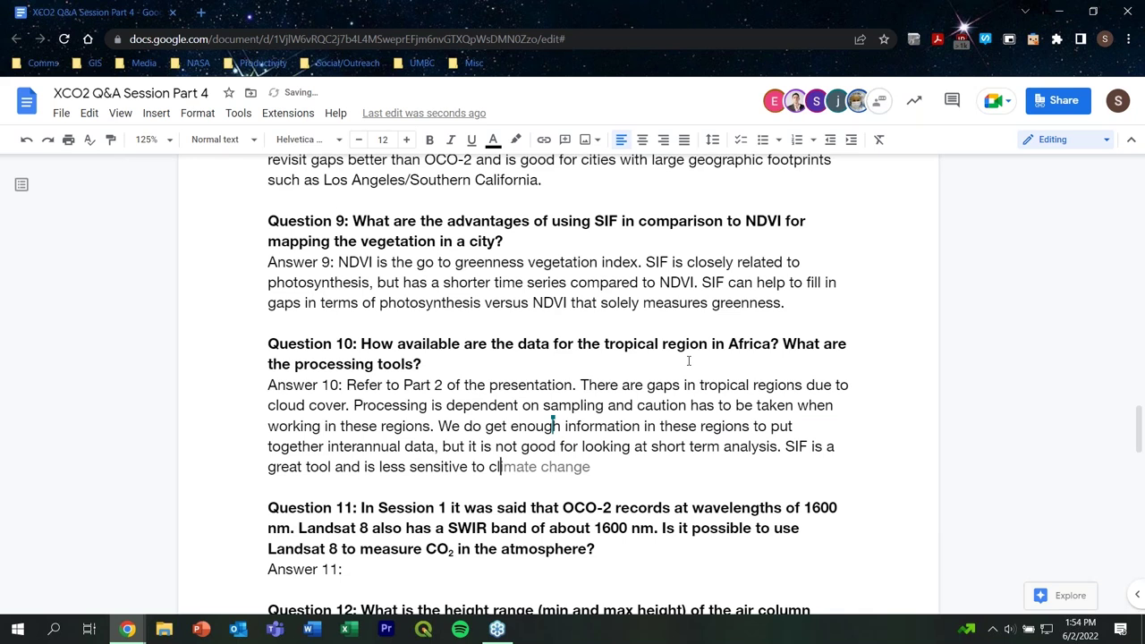
type("oud cover")
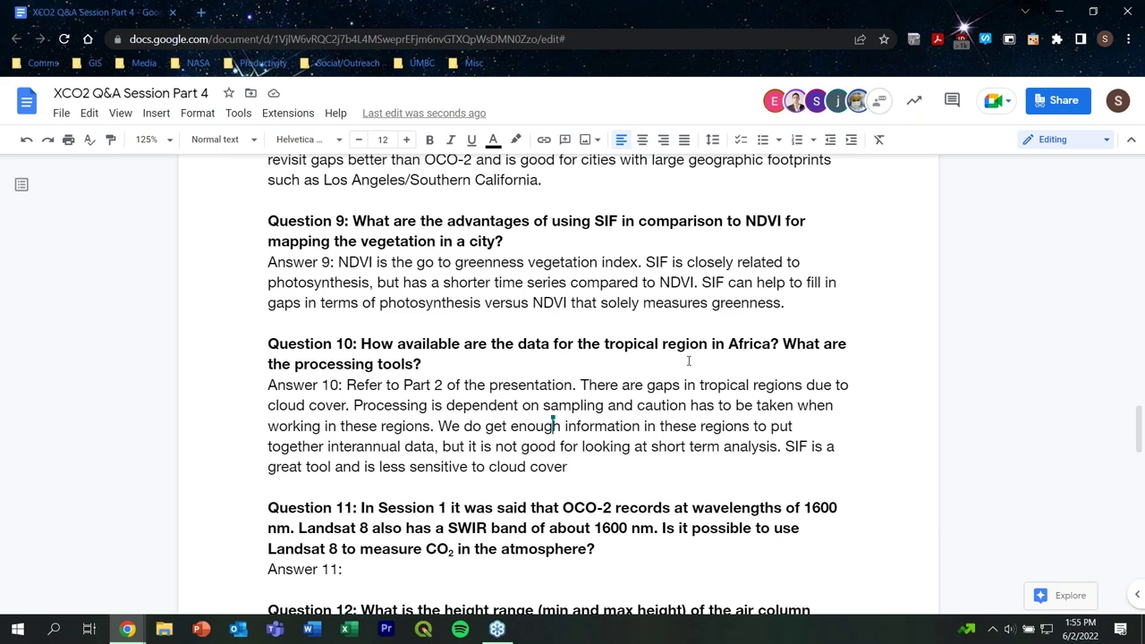
type("and is good in combination with XCO2.")
scroll(688, 361, "down", 4)
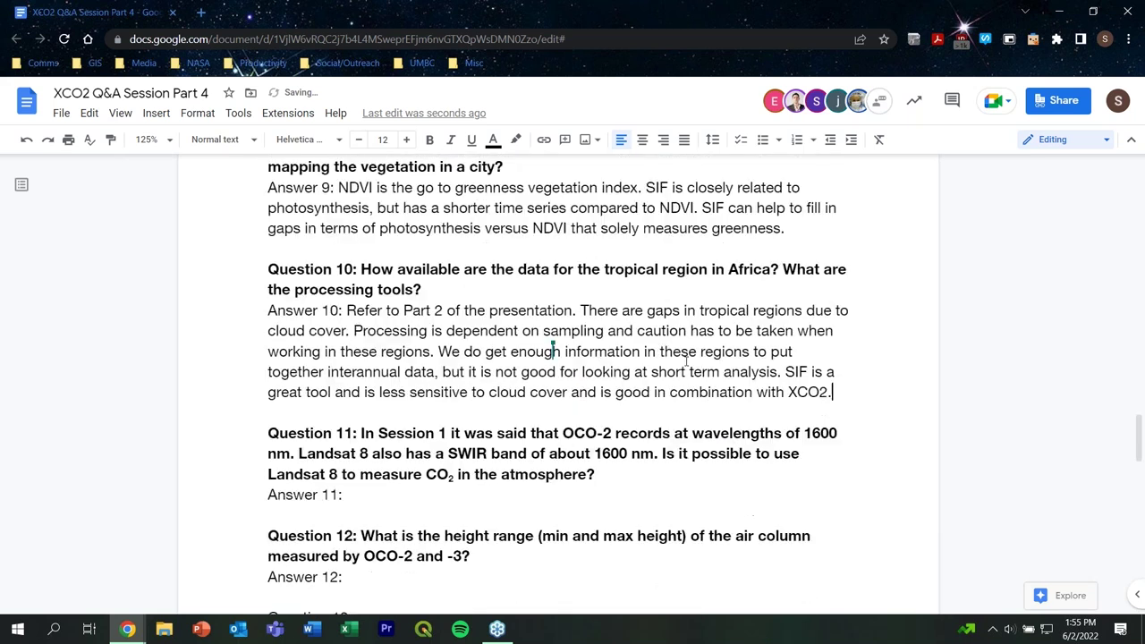
Begin Answer 11 with 'No due to the fact that Landsat measurements'
left_click(386, 345)
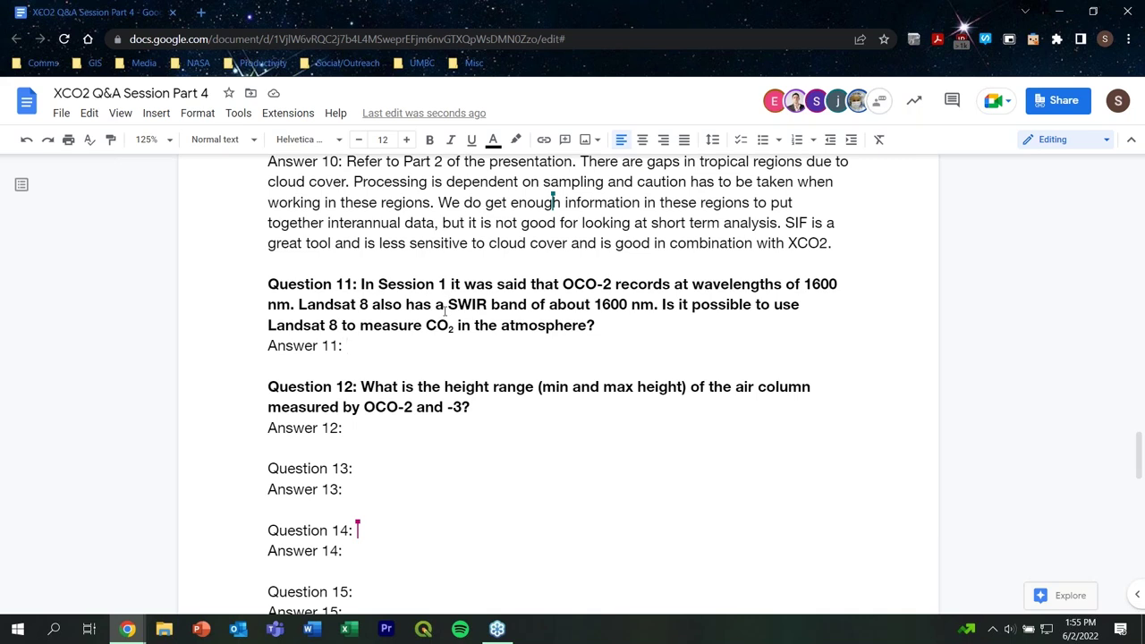
type("no")
key("BackSpace")
key("BackSpace")
type("No due to ")
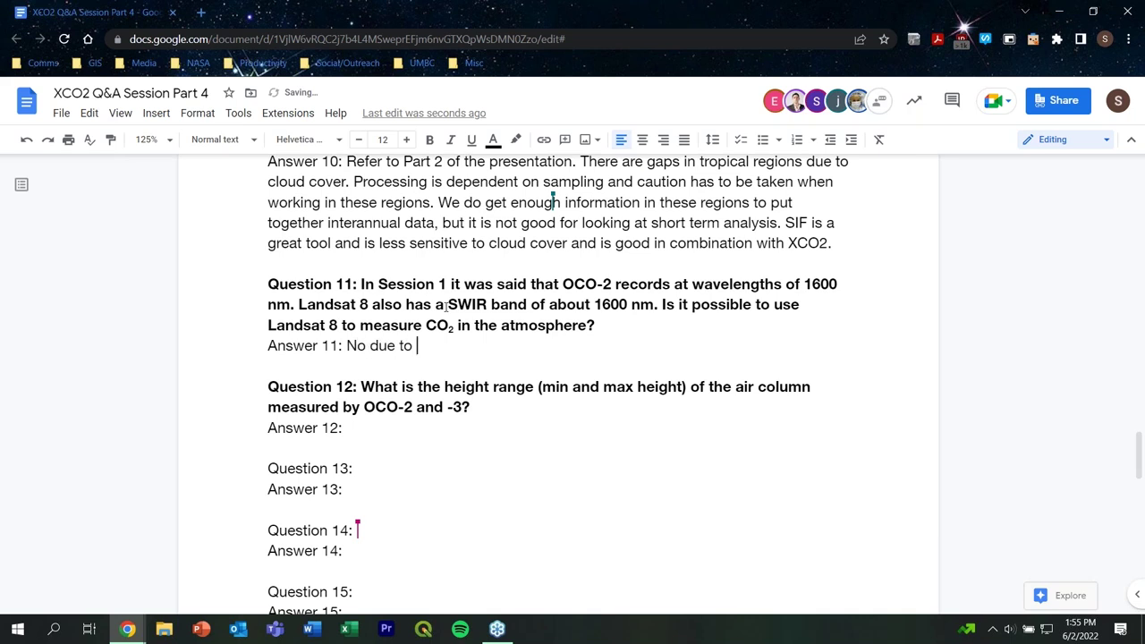
type("the fact that Lands")
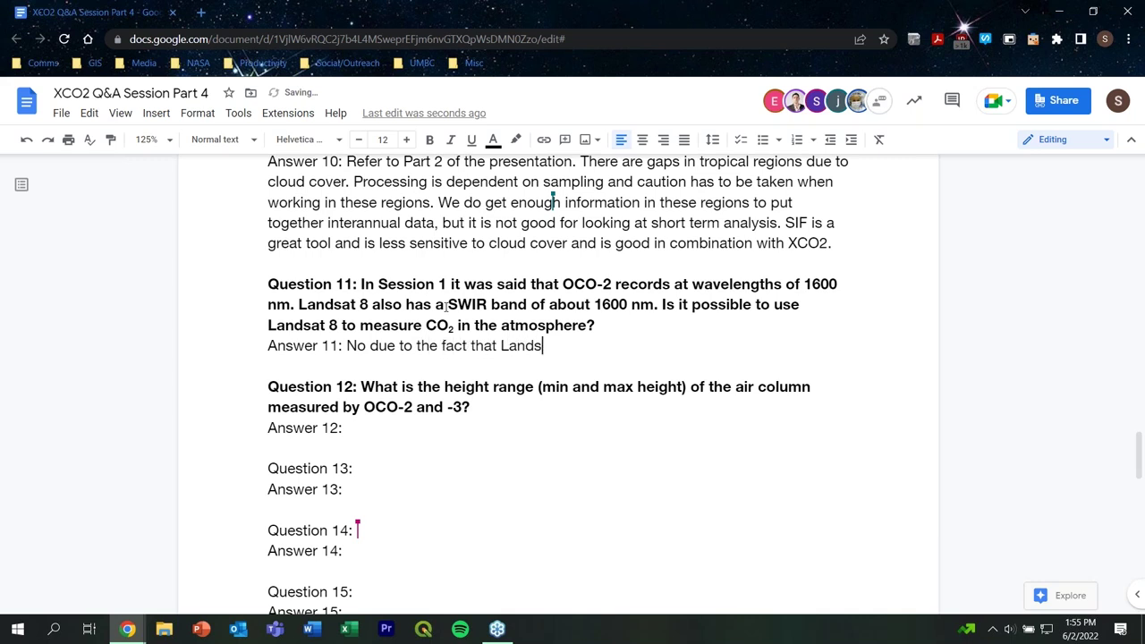
type("at measurement")
key("BackSpace")
type("s ")
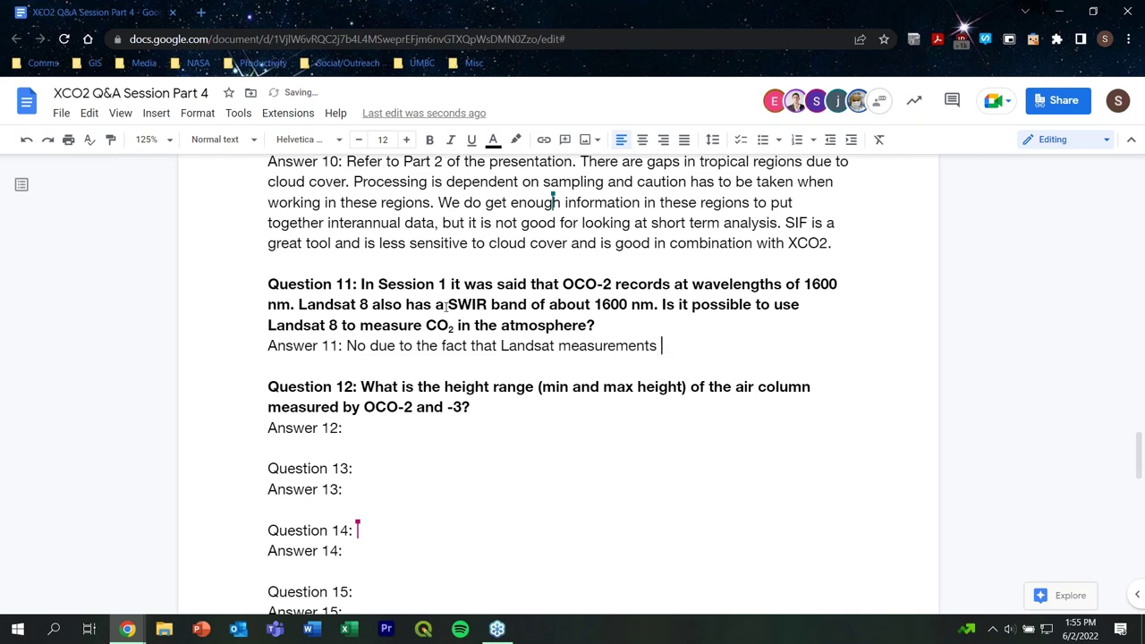
type("are")
Finish Answer 11 with 'have high spectral resolutions.'
type("h")
key("BackSpace")
type("high")
key("BackSpace")
key("BackSpace")
key("BackSpace")
key("BackSpace")
key("BackSpace")
key("BackSpace")
key("BackSpace")
key("BackSpace")
key("BackSpace")
type("have hig hsp")
key("BackSpace")
key("BackSpace")
key("BackSpace")
key("BackSpace")
type("h spe")
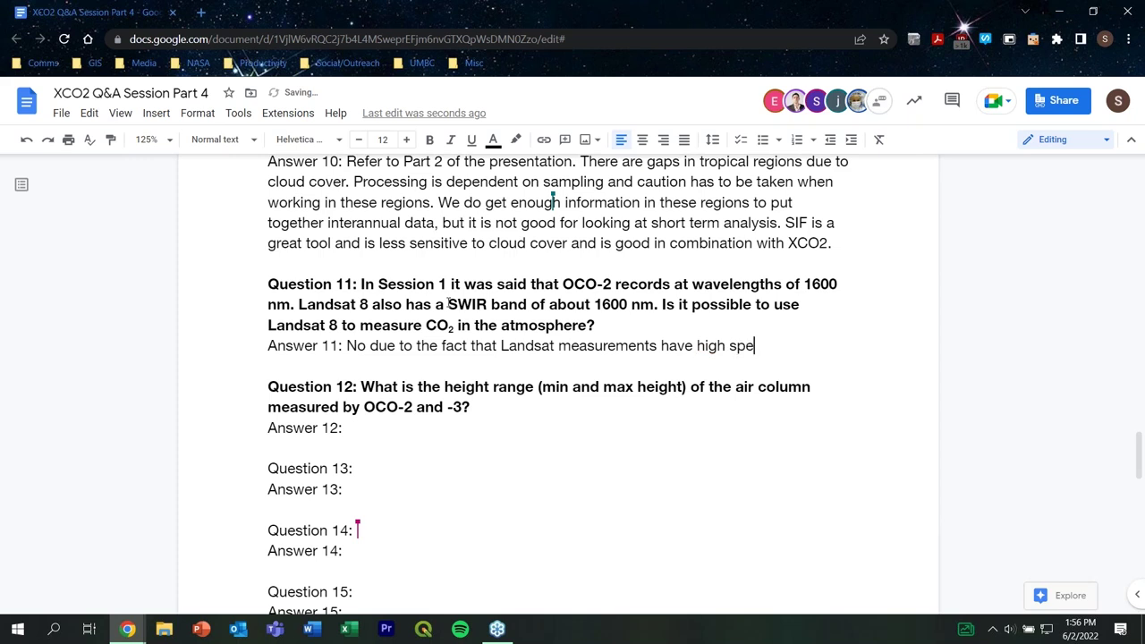
type("ctral resolutions.")
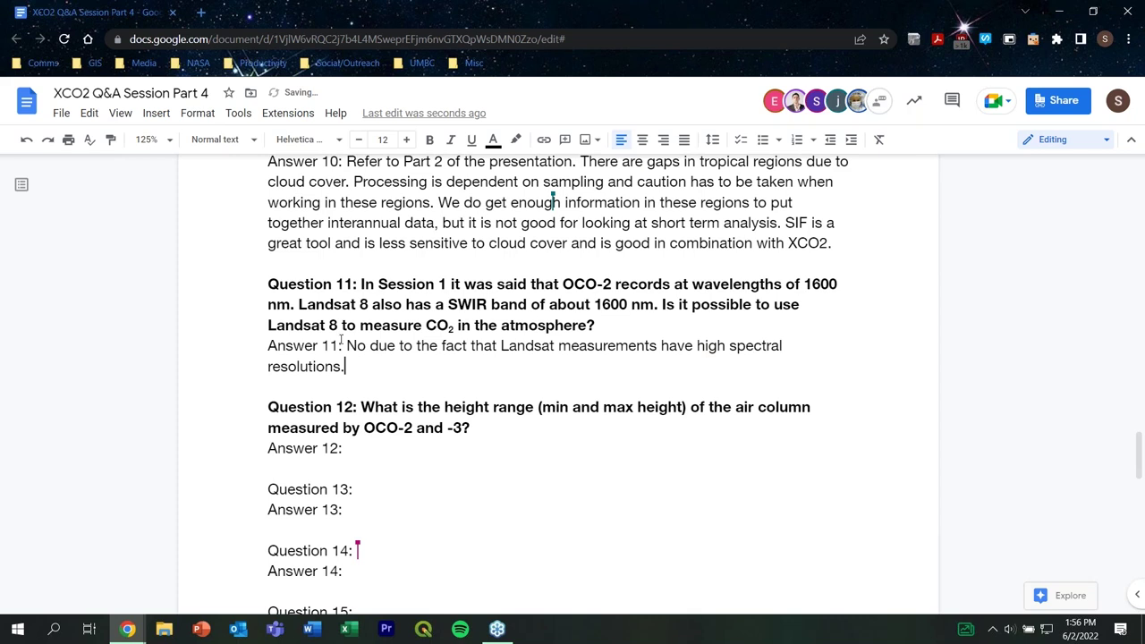
Type Answer 12: 'The air column is very high and the averaging kernel helps with measurements at various levels of the air column.'
left_click(398, 451)
scroll(749, 414, "down", 1)
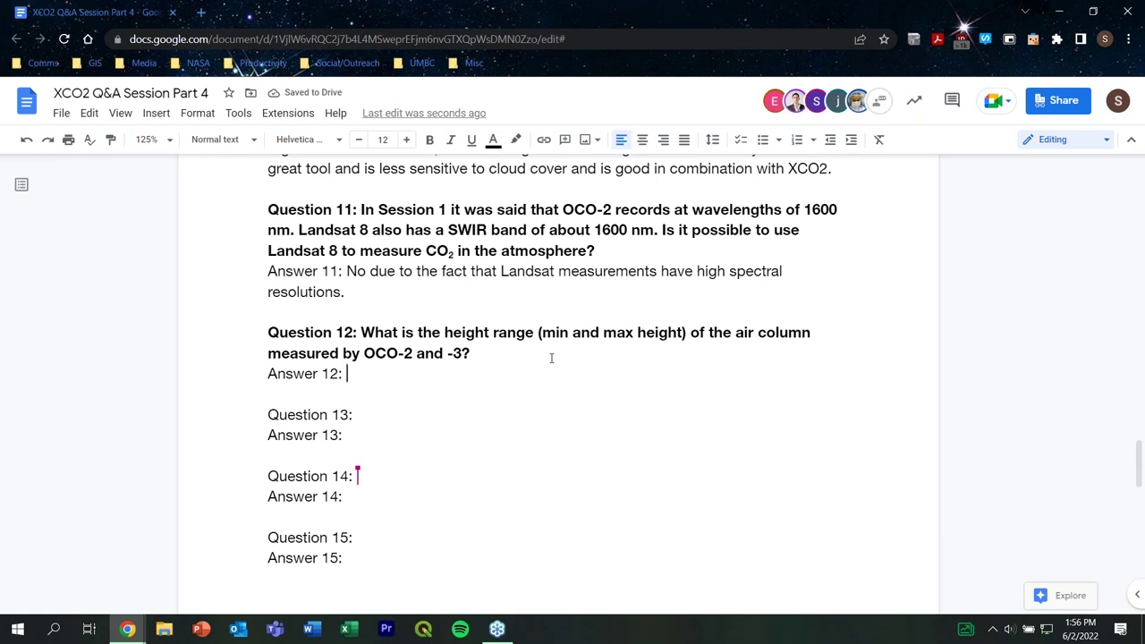
type("The air colum")
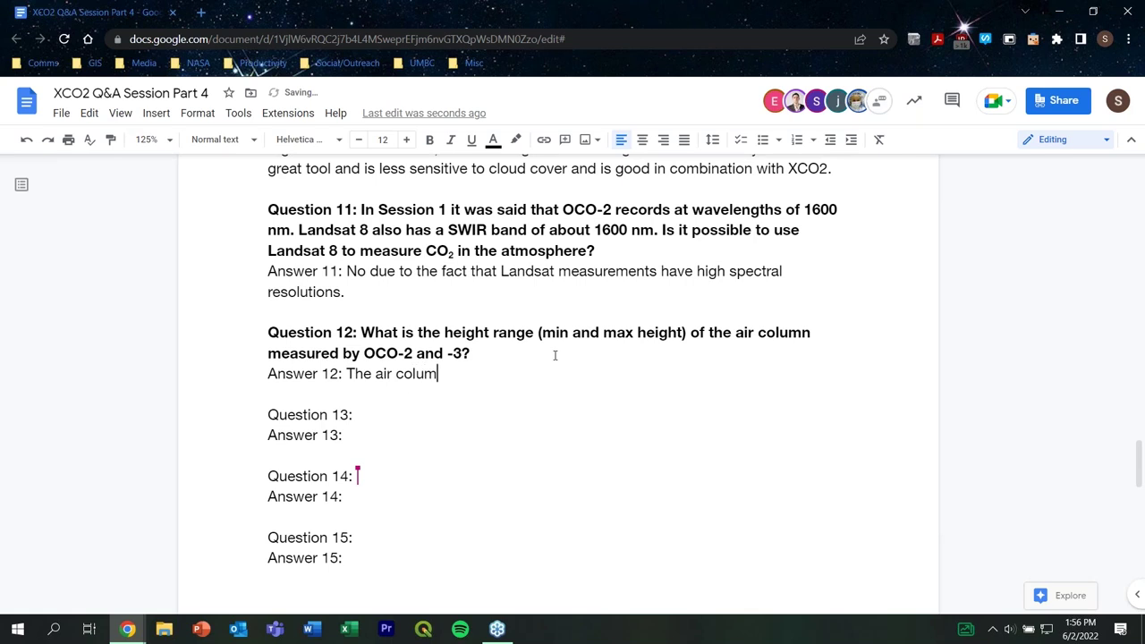
type("n is very high")
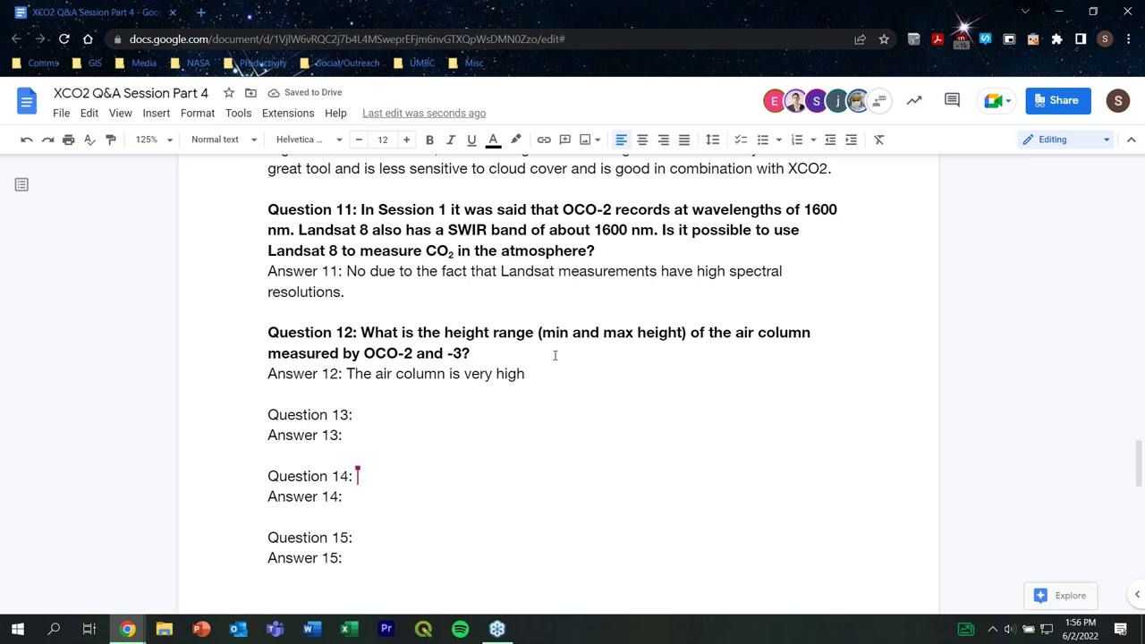
type(" and the averag")
key("BackSpace")
type("age")
key("BackSpace")
type("nig c")
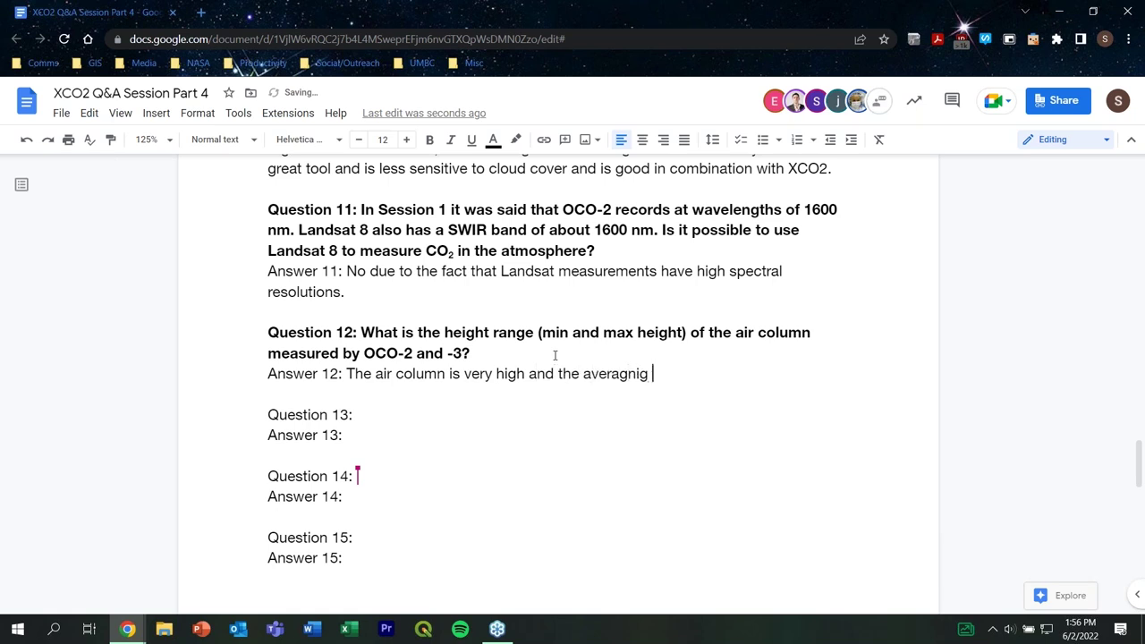
key("BackSpace")
key("BackSpace")
key("BackSpace")
key("BackSpace")
key("BackSpace")
type("ing kernel")
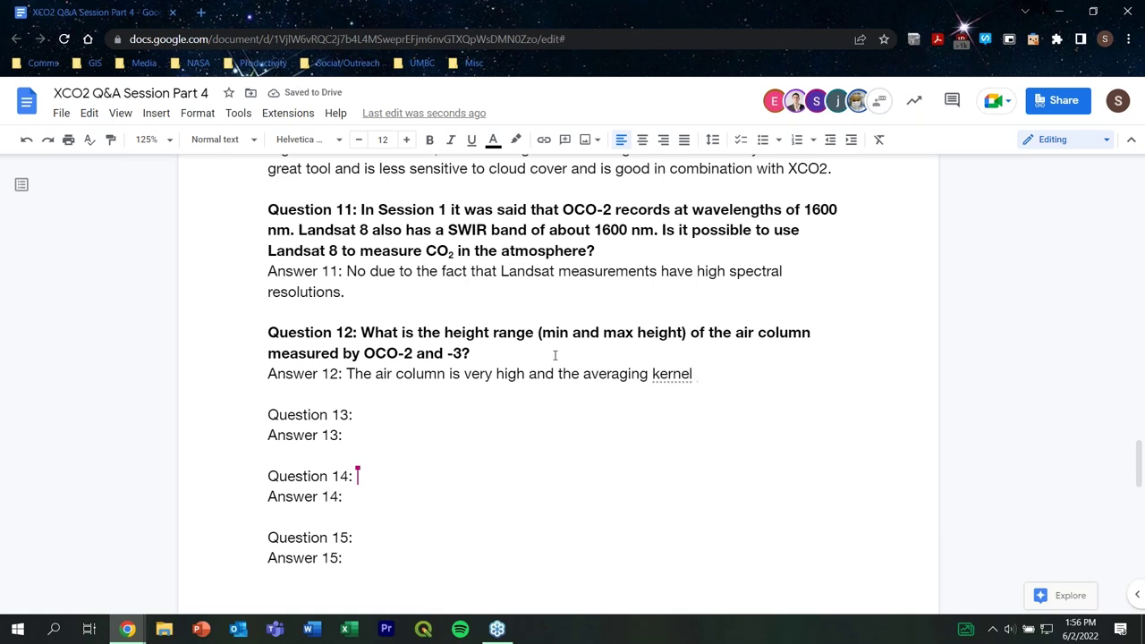
type("helps to")
key("BackSpace")
key("BackSpace")
key("BackSpace")
type("with ")
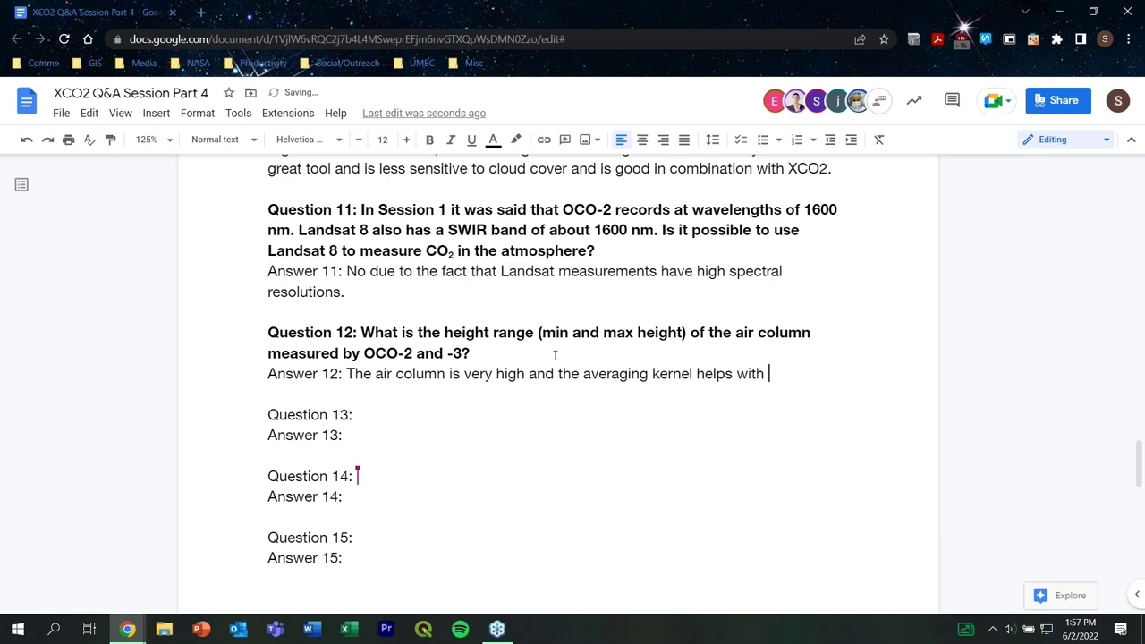
type("measurements at various lev")
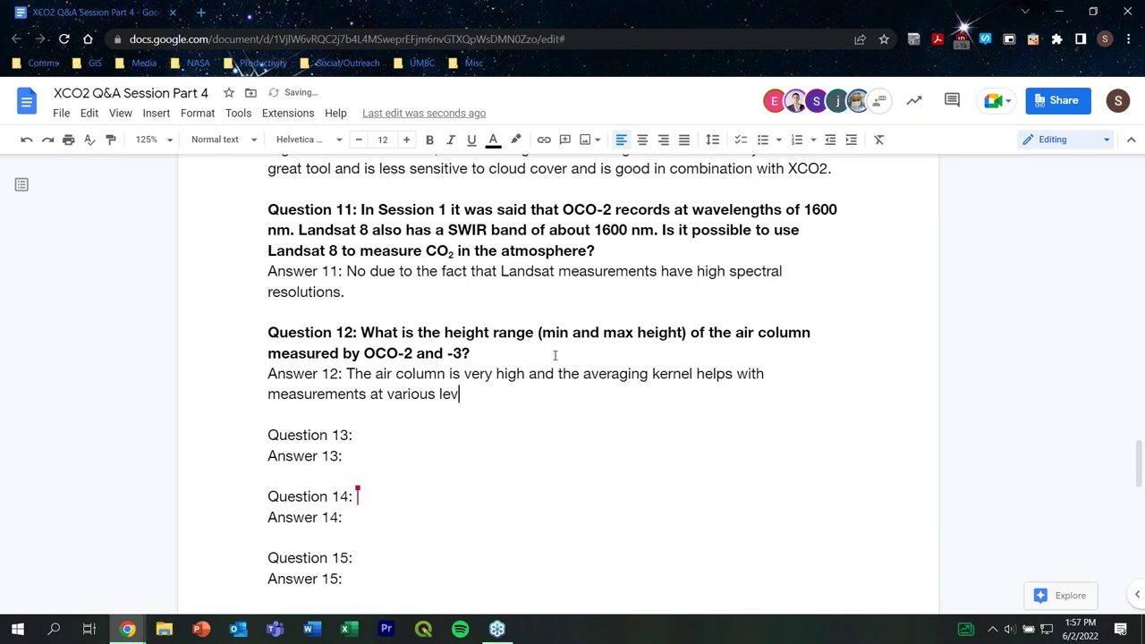
type("els of the air column.")
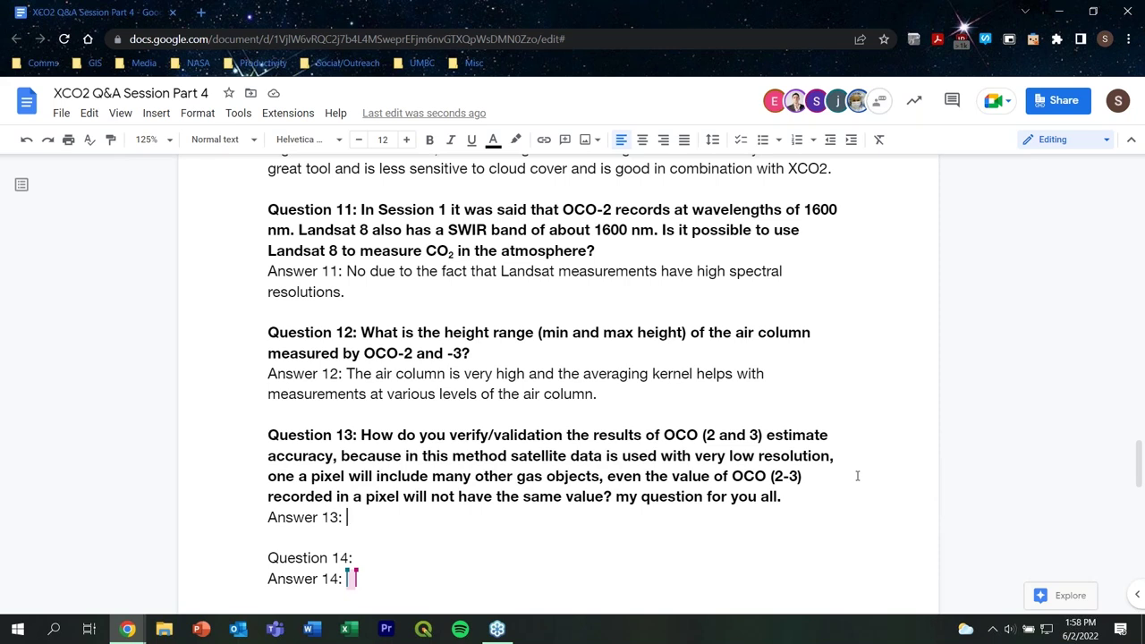
Type Answer 13: 'Combining OCO data with other independent measurements such as ground-based data will help with verification and accuracy.'
type("Combining")
type("OCO ")
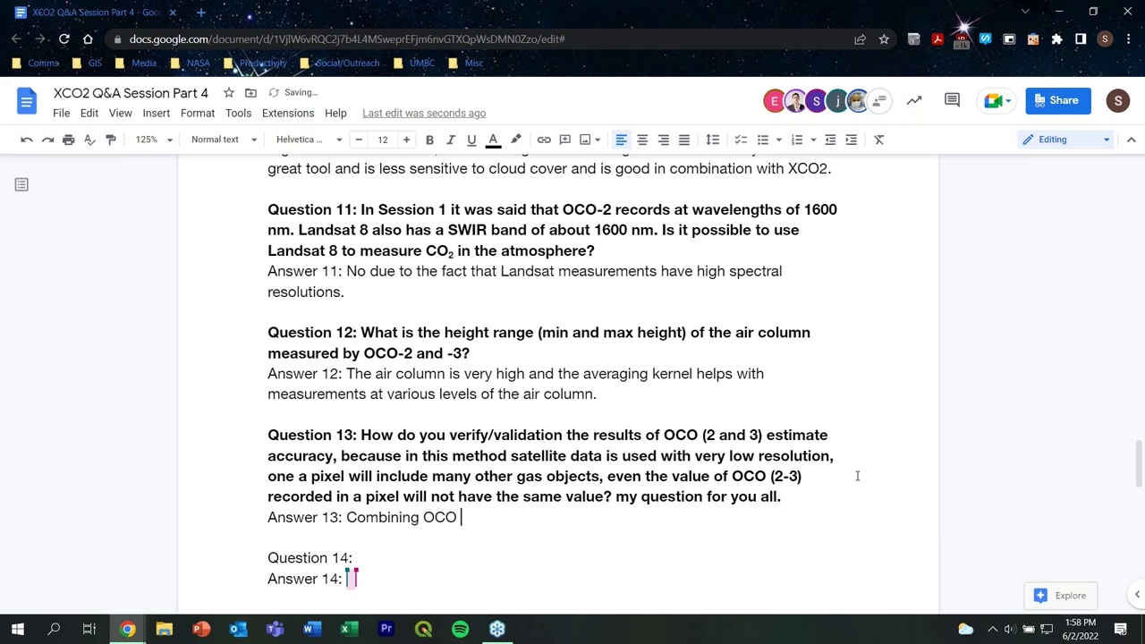
type("data with other independe")
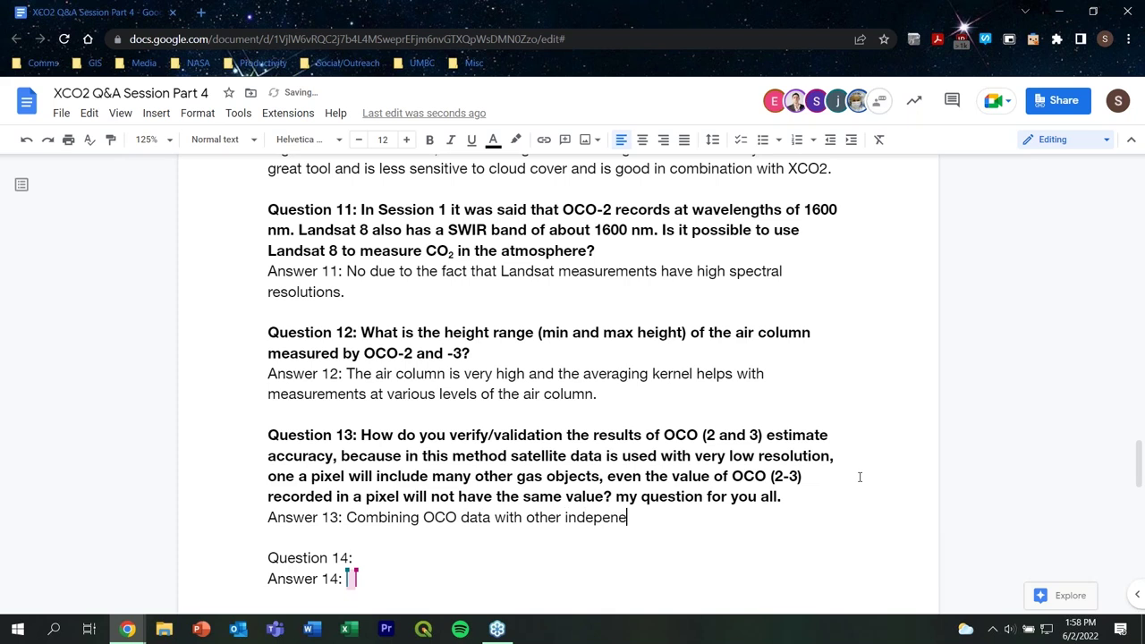
type("nt meas")
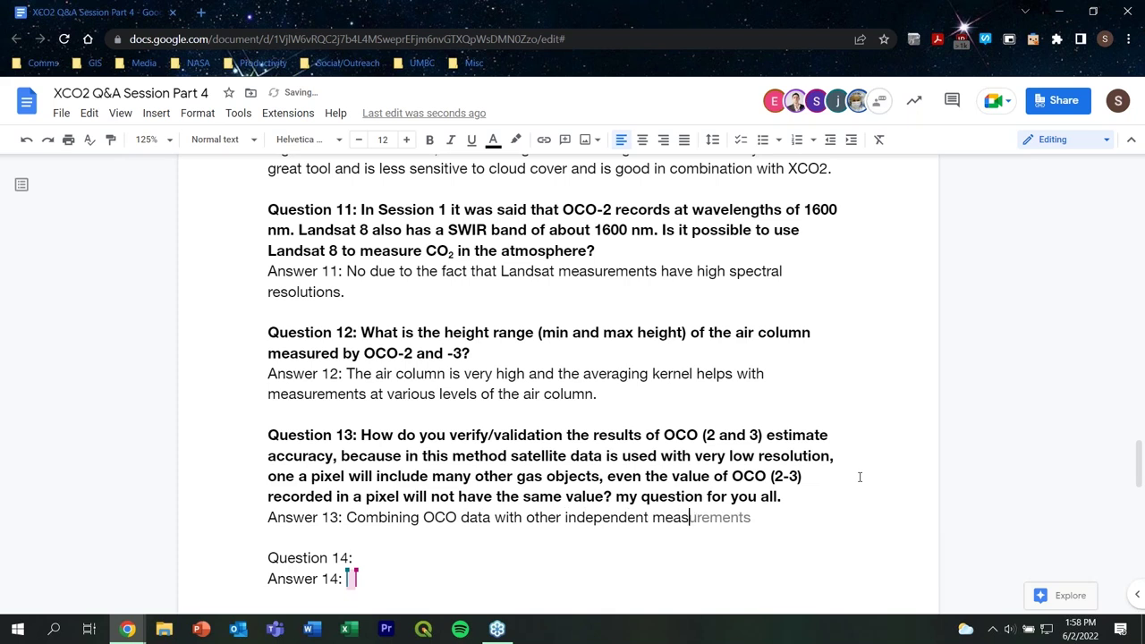
type("urements such as ")
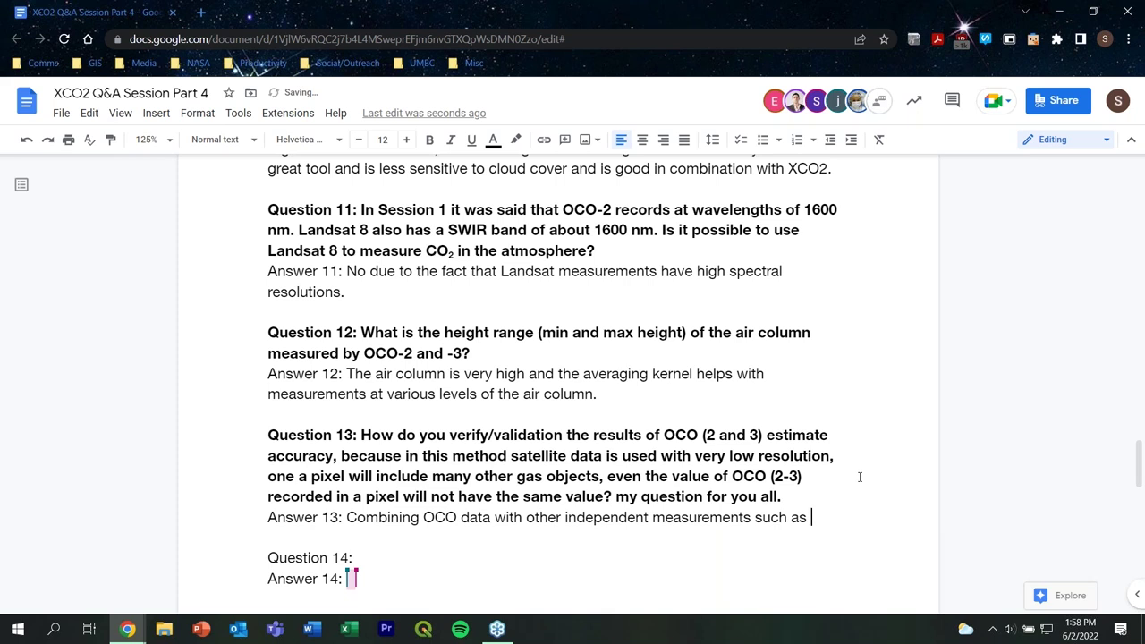
type("ground b")
key("BackSpace")
type("-ba")
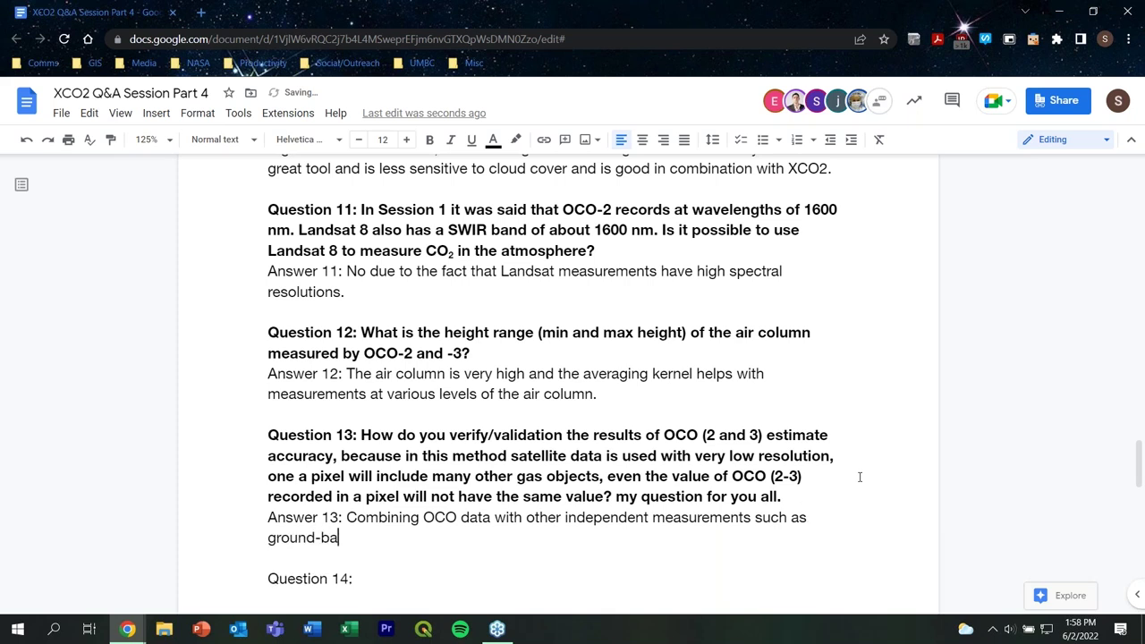
type("sed data will help ")
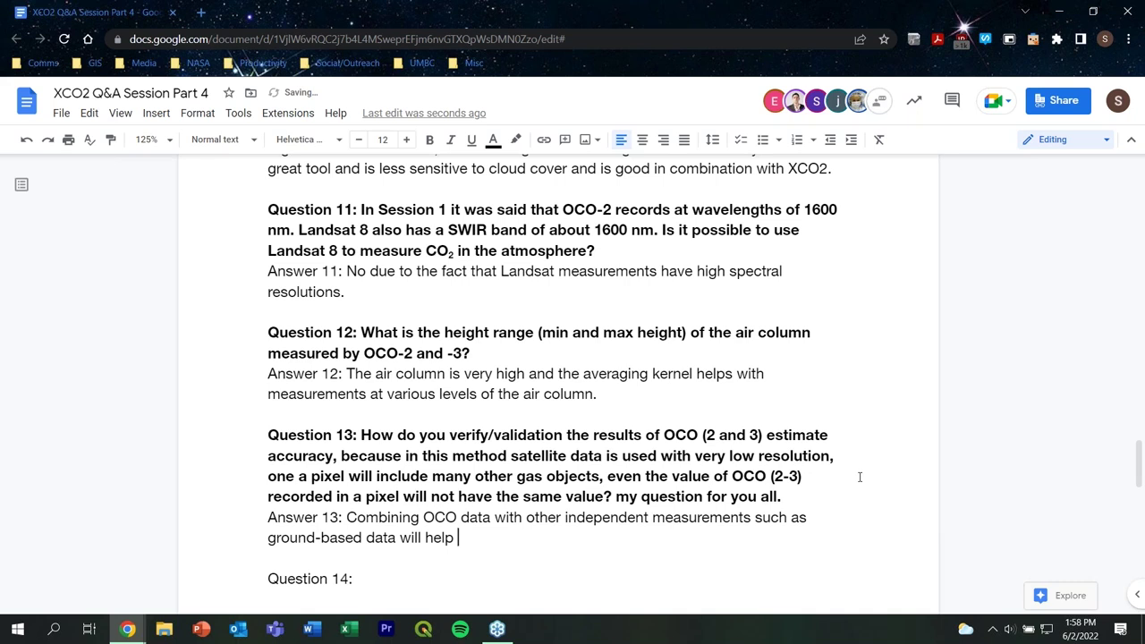
type("with verification")
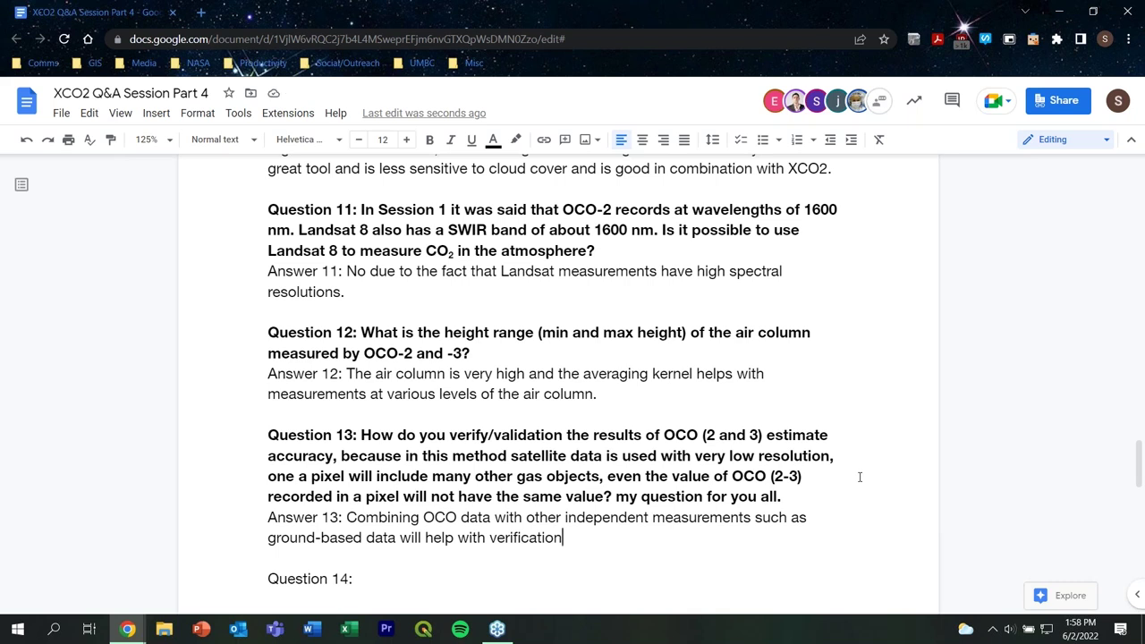
type("and accuracy.")
Return to the top of the document
scroll(859, 476, "up", 20)
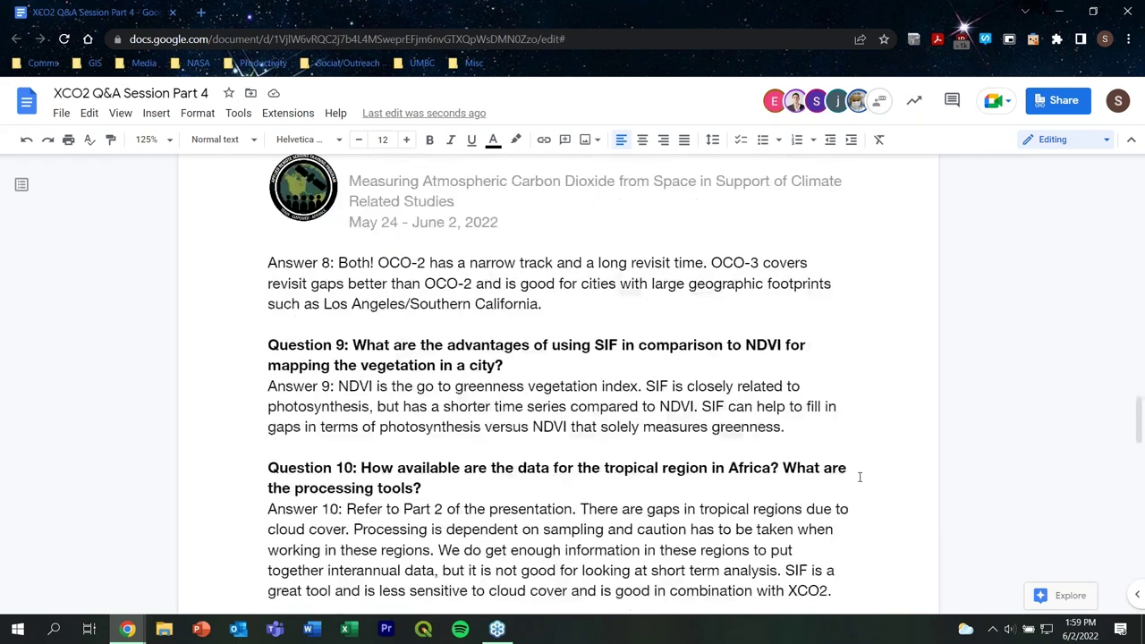
scroll(859, 477, "up", 2)
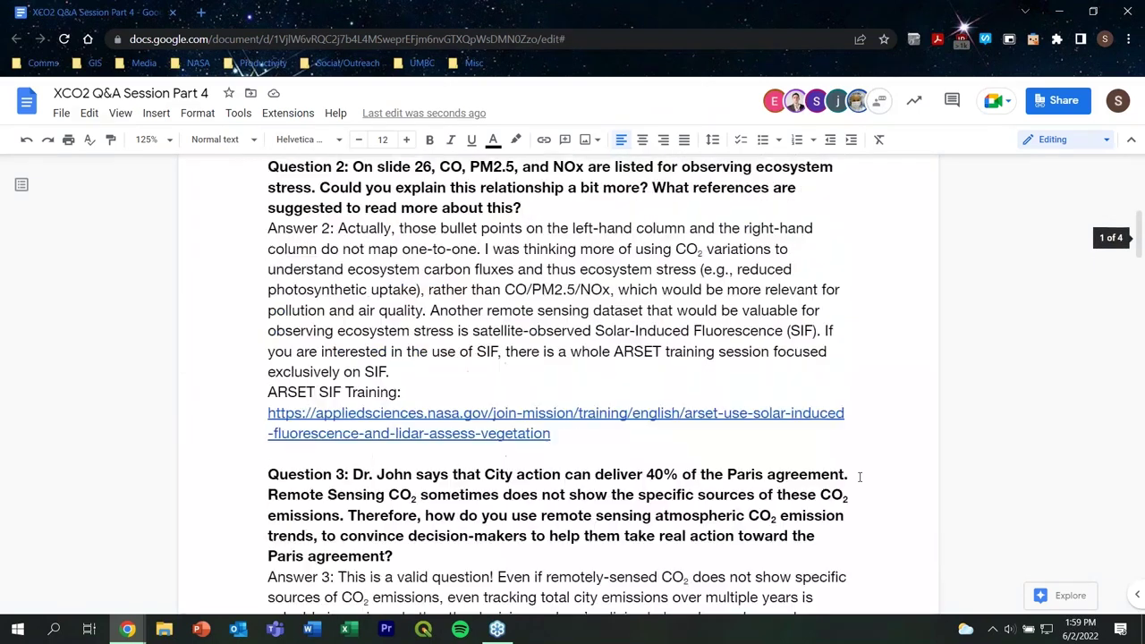
key("ctrl+Home")
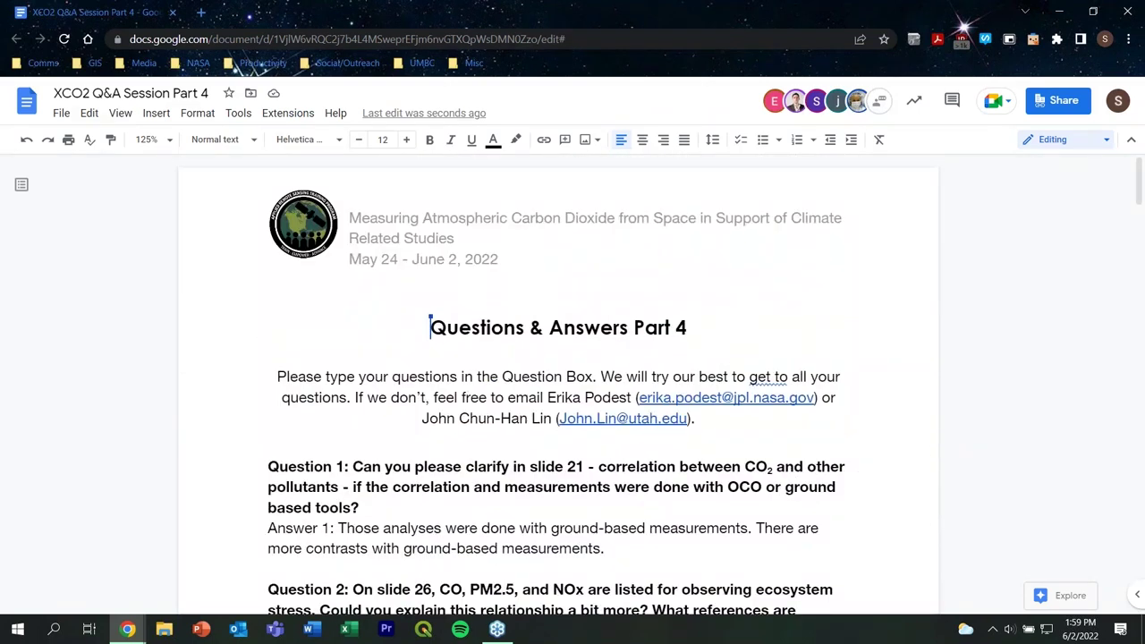